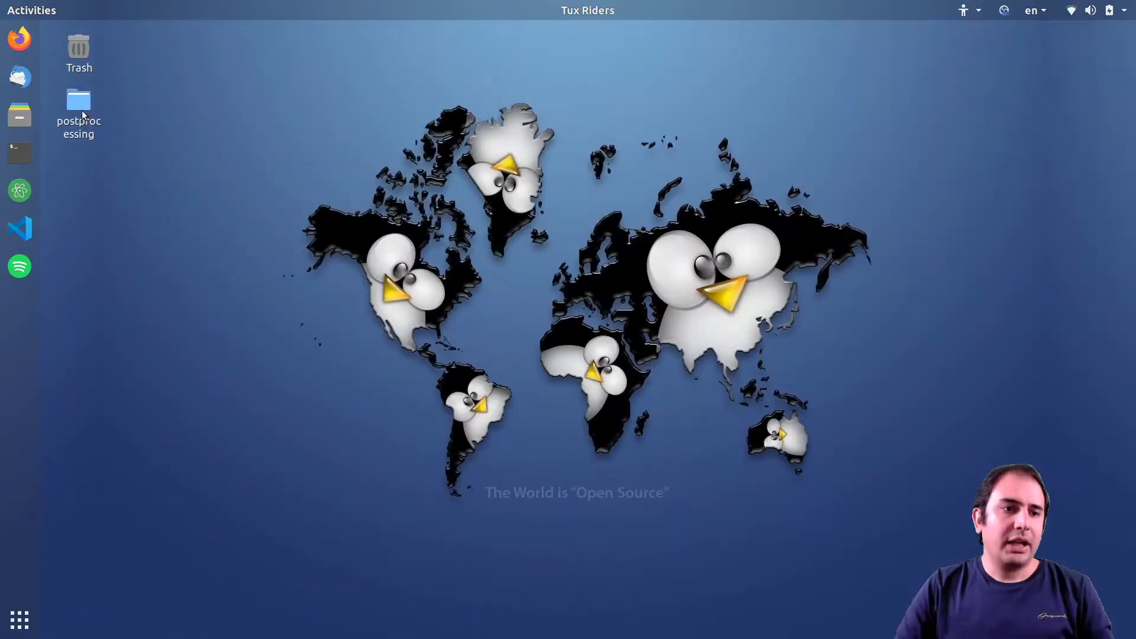
Open the interface_pinn folder inside postprocessing, watch the output.ogv animation, and close the video
double_click(77, 105)
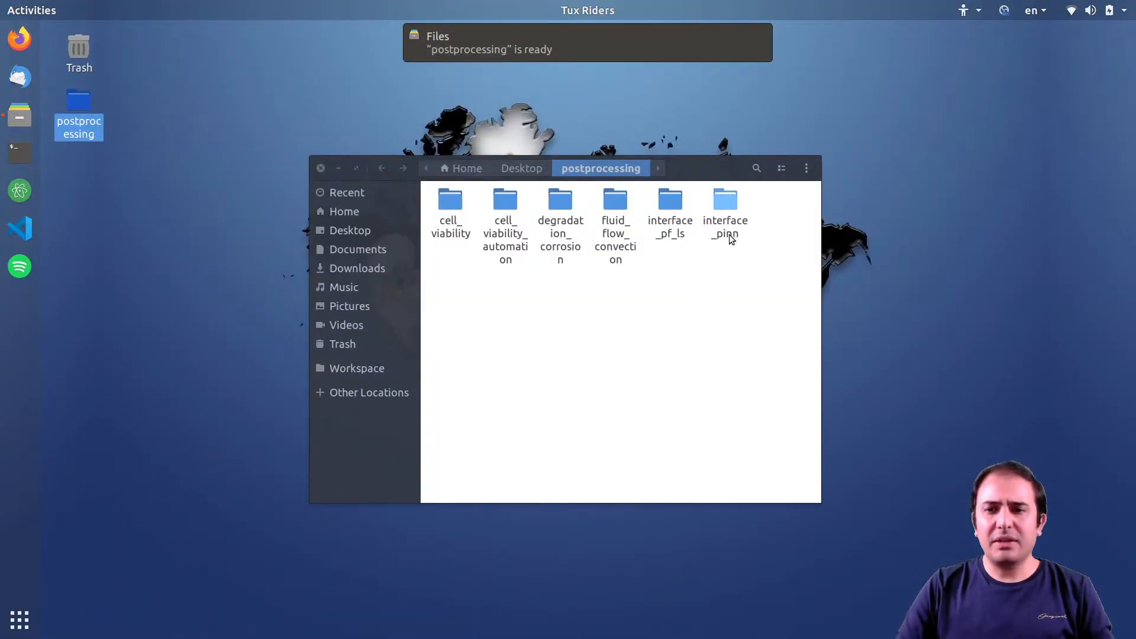
double_click(728, 205)
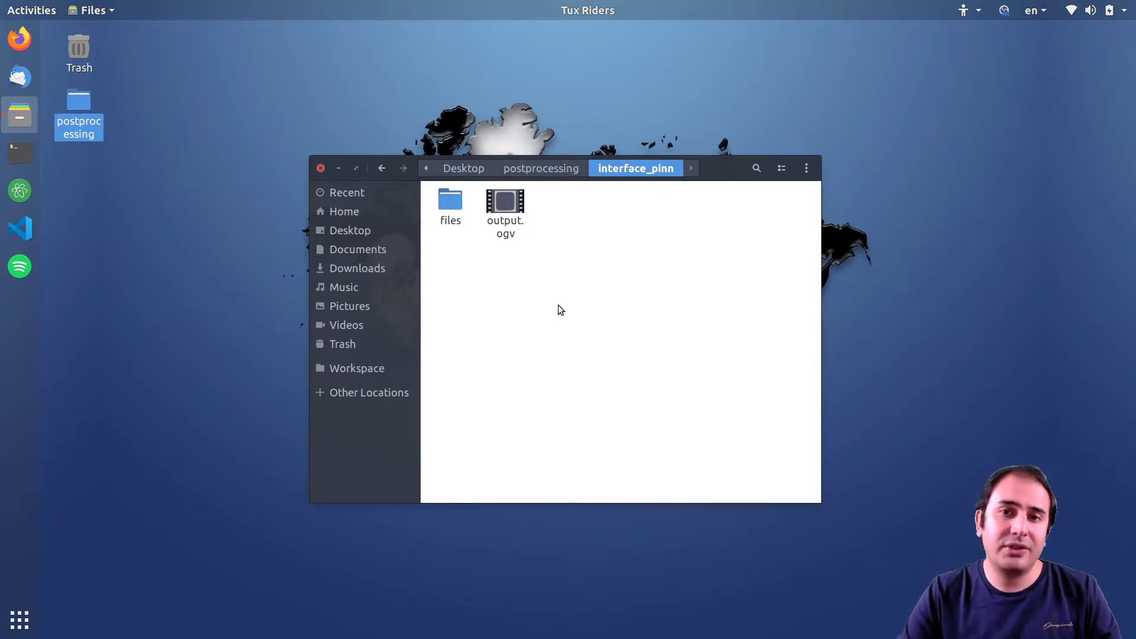
double_click(505, 204)
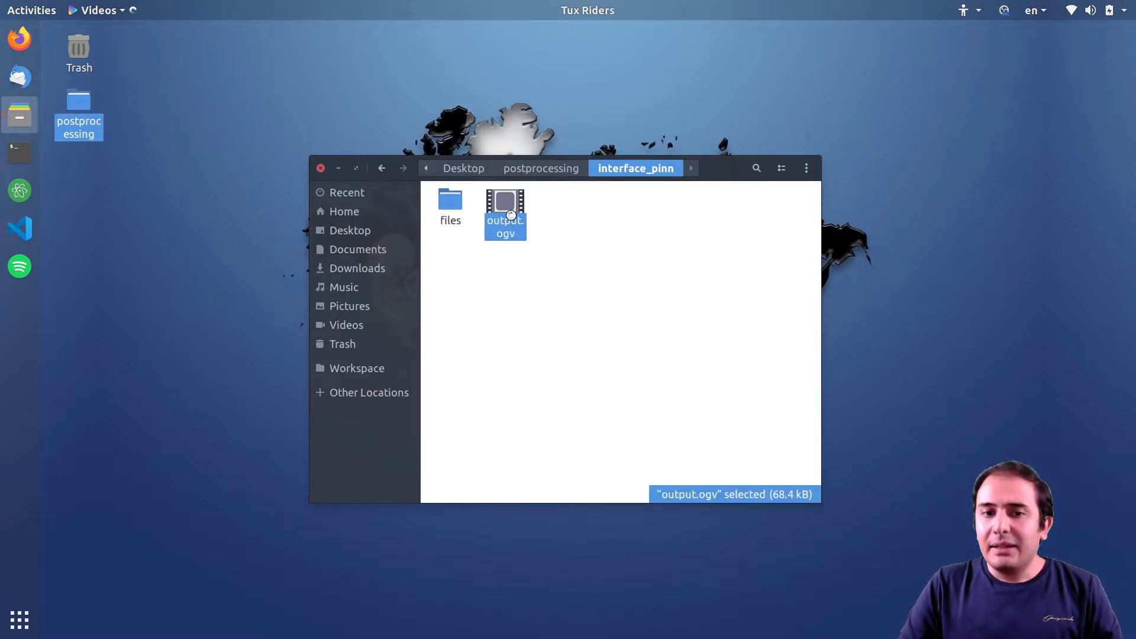
left_click_drag(349, 36, 474, 97)
mouse_move(467, 184)
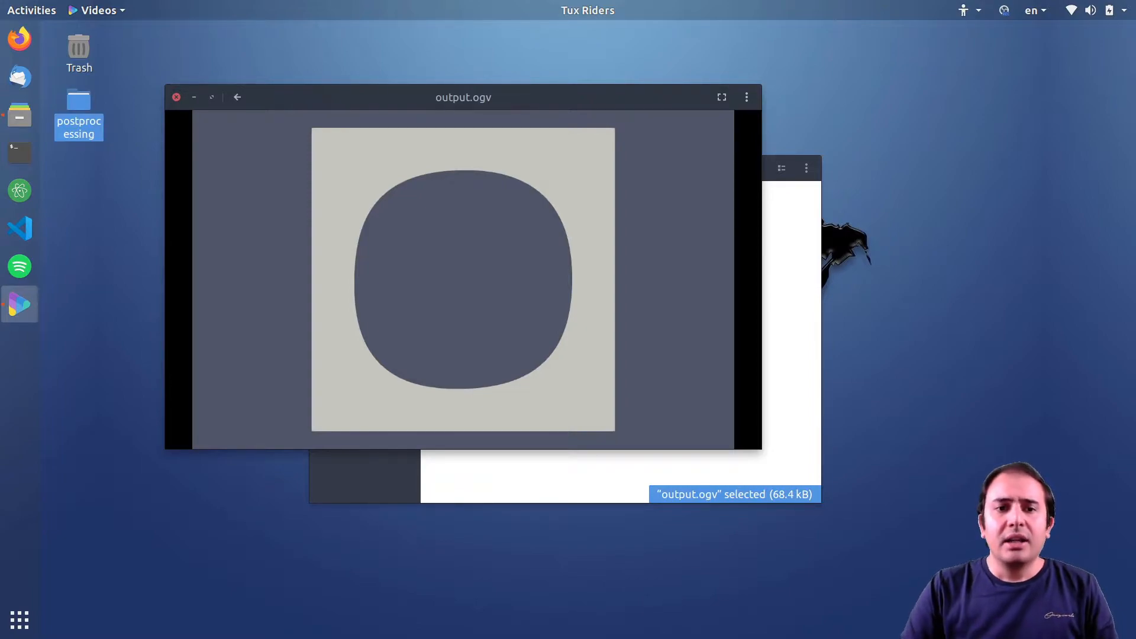
mouse_move(411, 381)
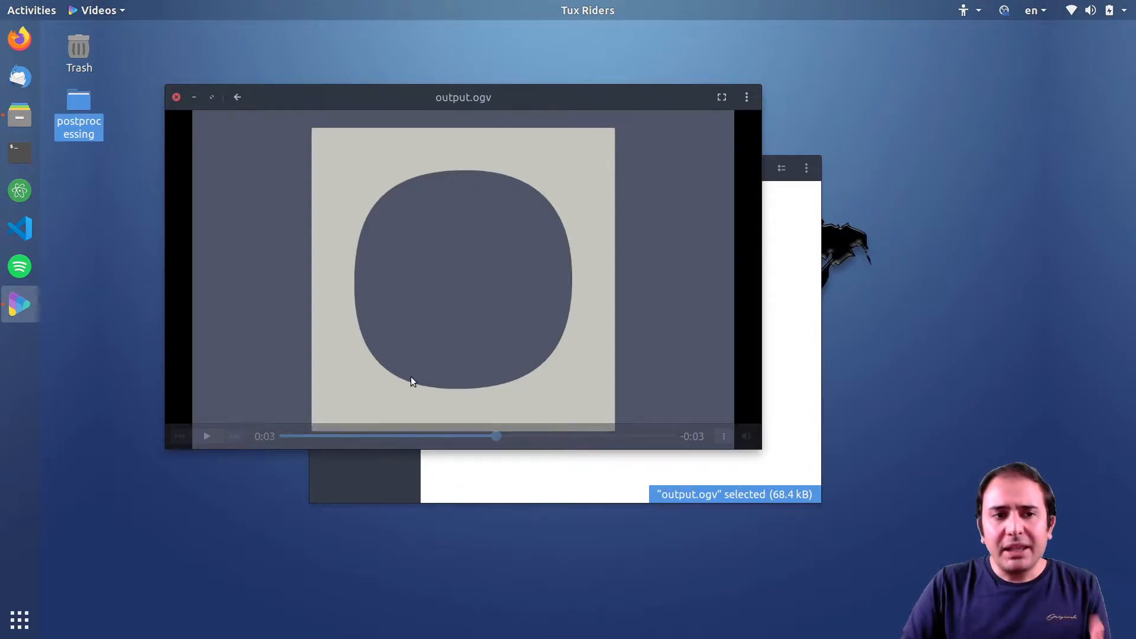
left_click(176, 97)
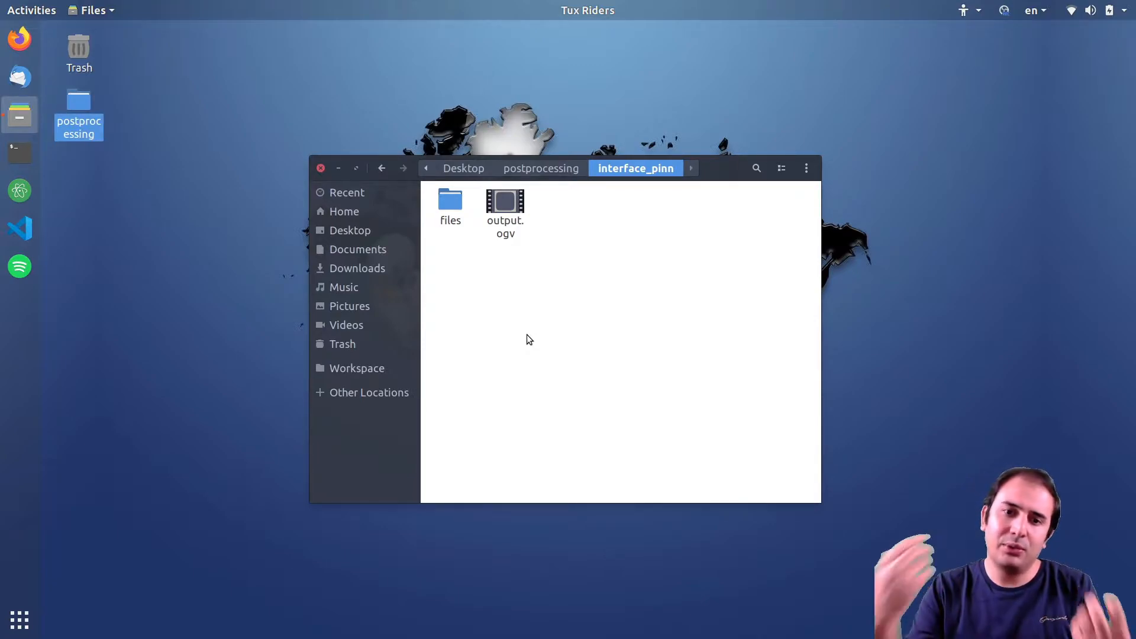
Replay the output.ogv animation of the shrinking interface and close the video again
left_click(498, 222)
double_click(498, 222)
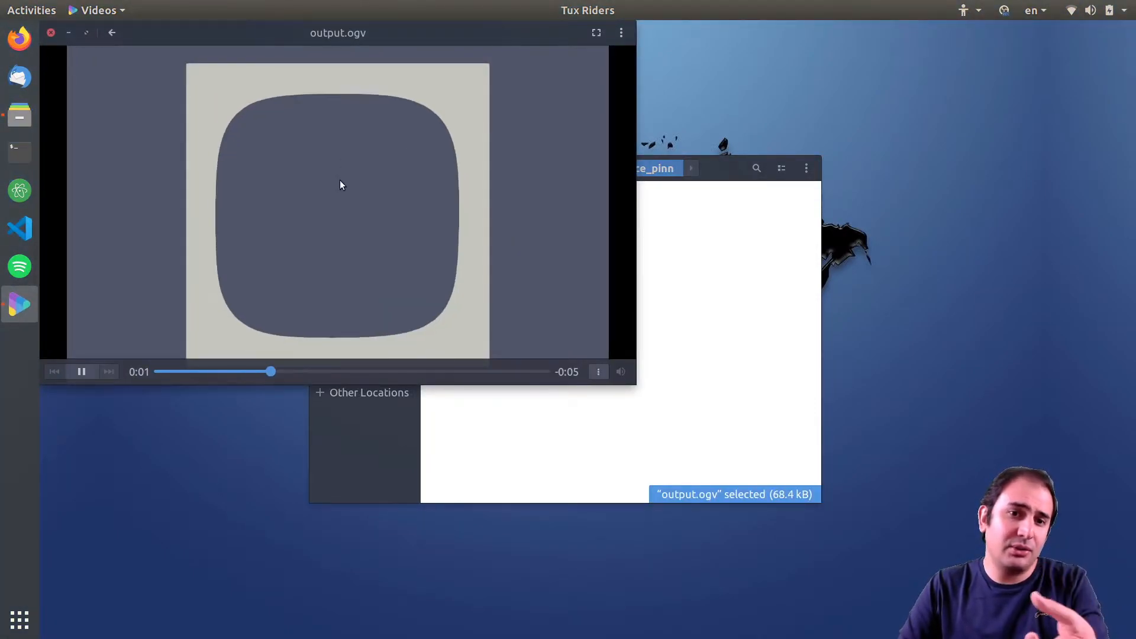
left_click_drag(271, 35, 377, 91)
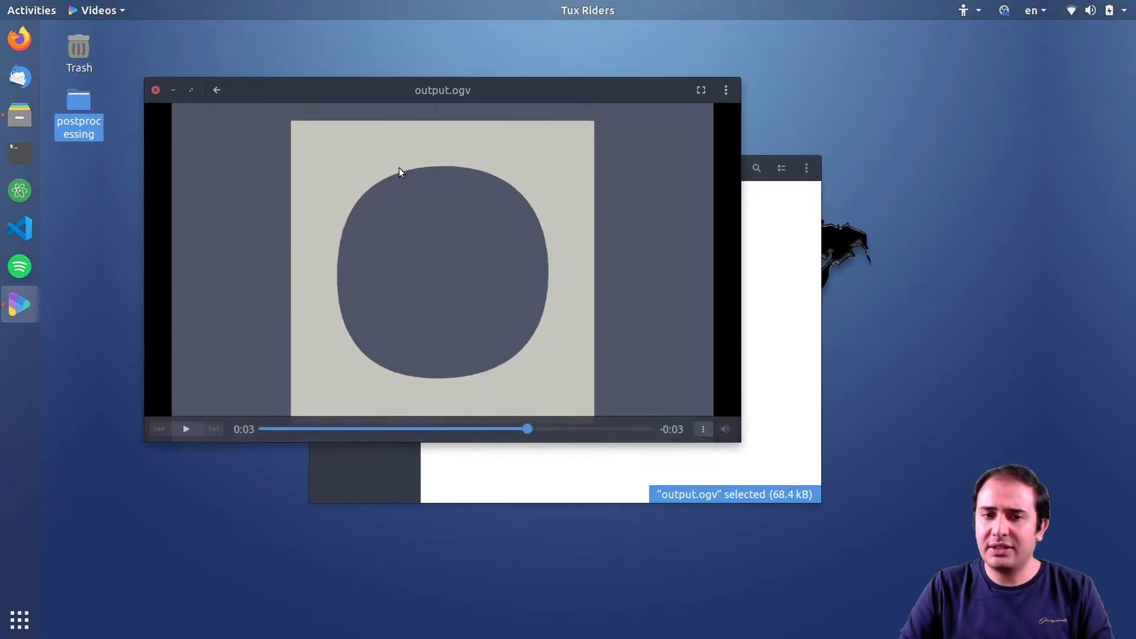
left_click(155, 90)
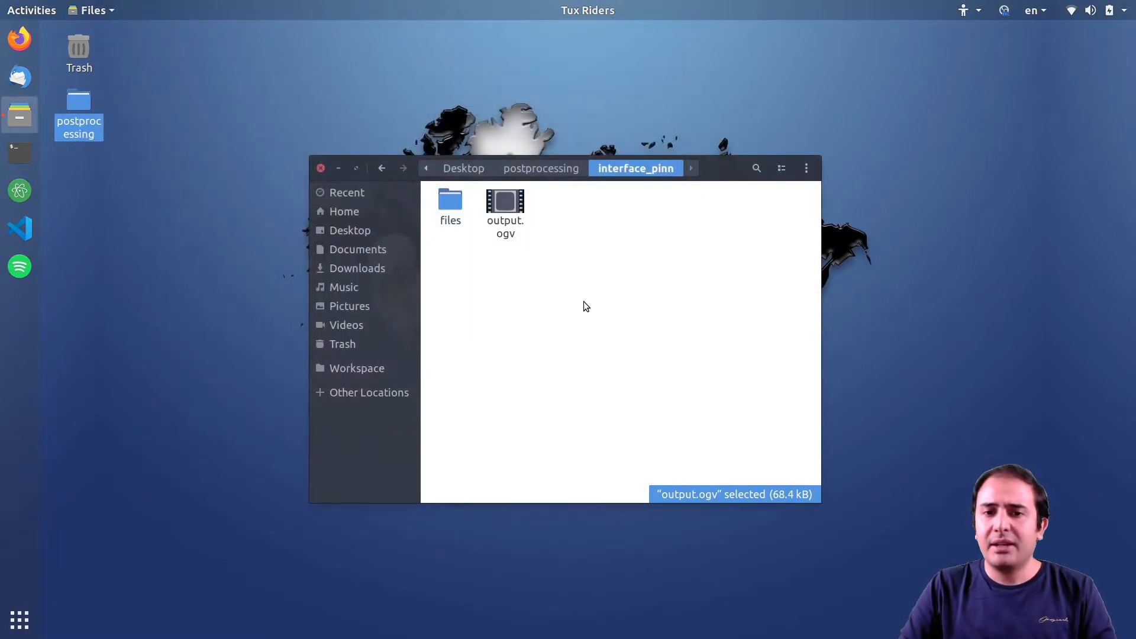
Open the files folder inside interface_pinn, which holds the Val_pred.vtu result file
left_click(450, 204)
double_click(450, 204)
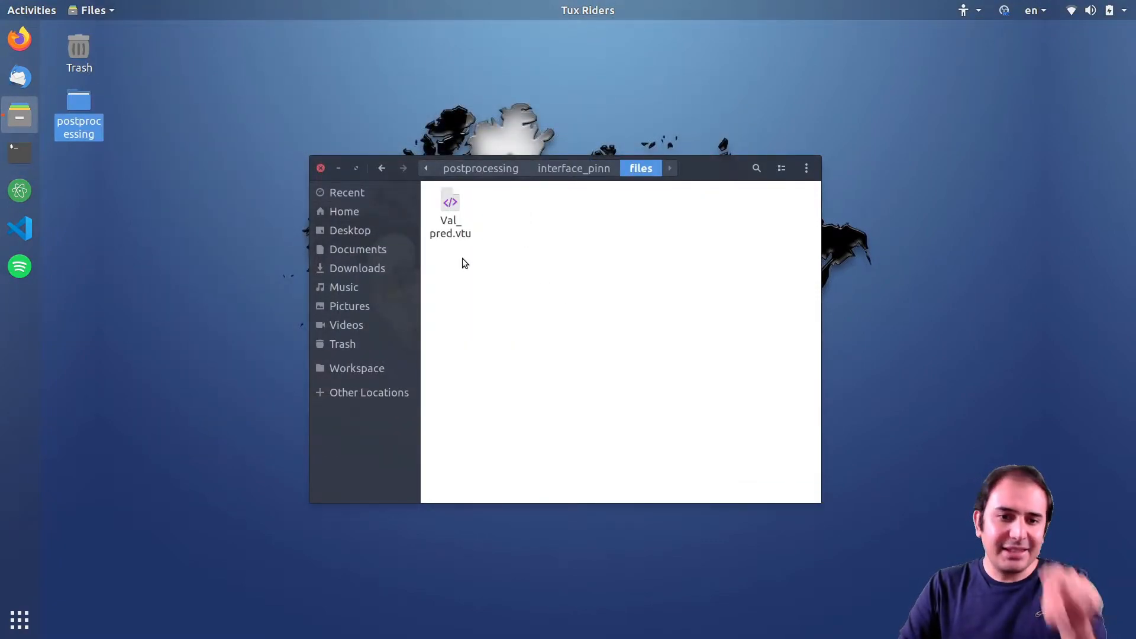
left_click(453, 225)
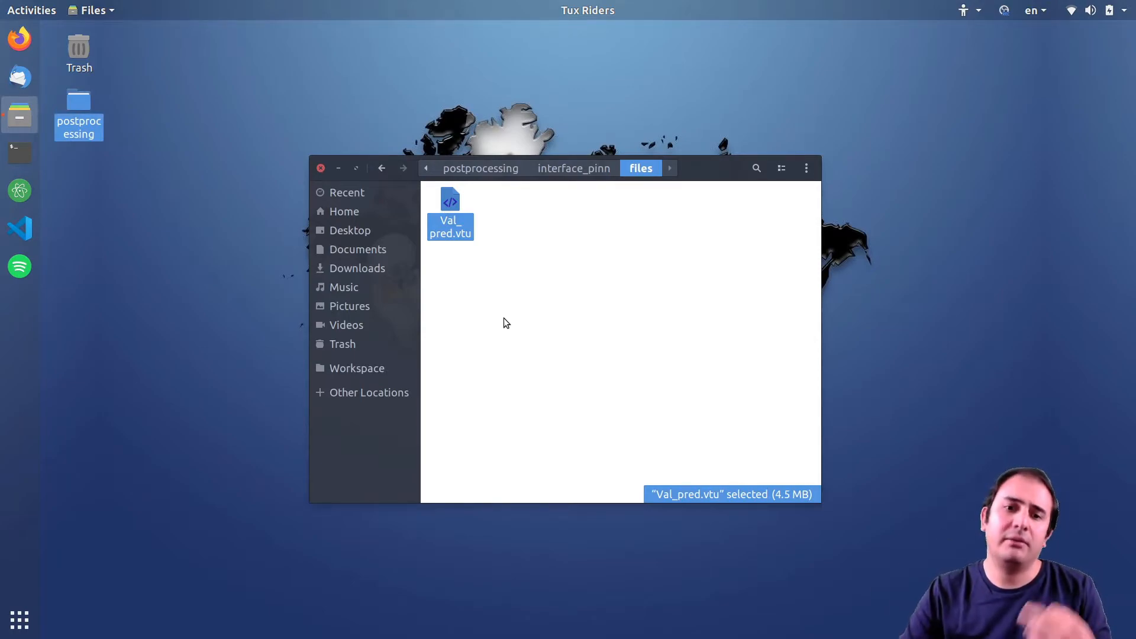
left_click(532, 316)
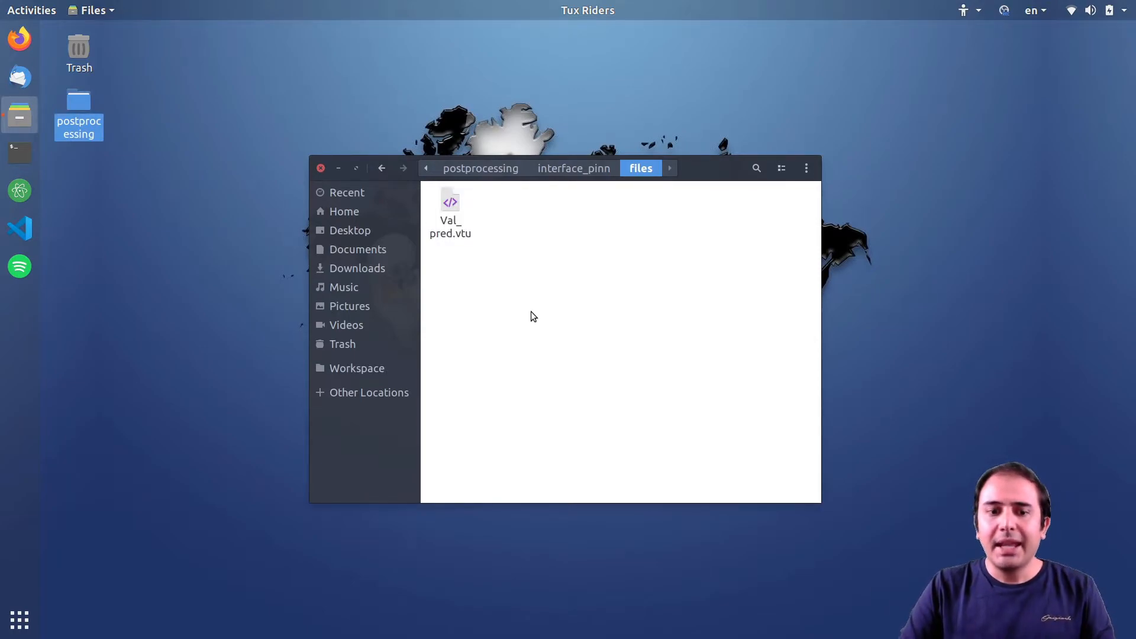
Launch ParaView from a new terminal with the paraview command
key("ctrl+alt+t")
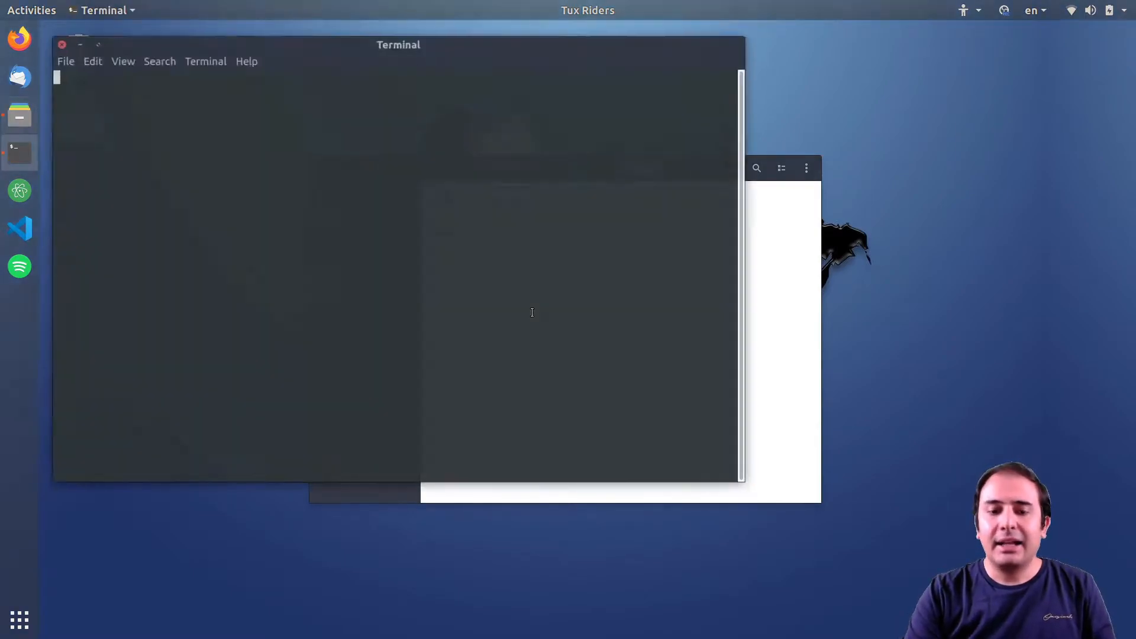
type("paraview")
key("Return")
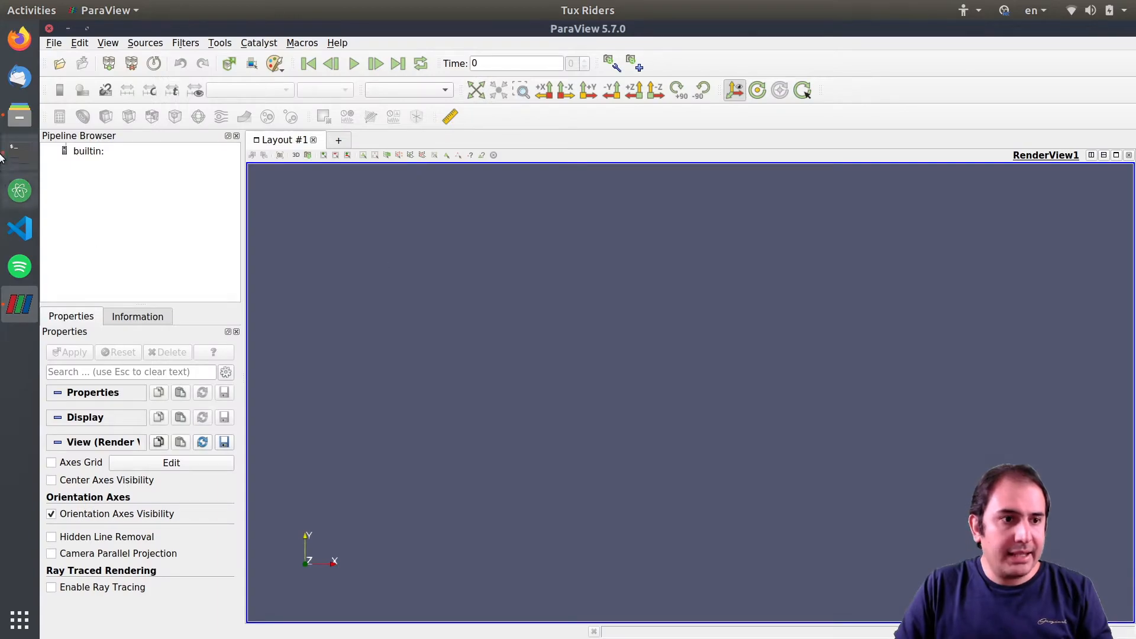
Load Val_pred.vtu from the open files folder into the ParaView pipeline and apply it with all arrays enabled
left_click(7, 121)
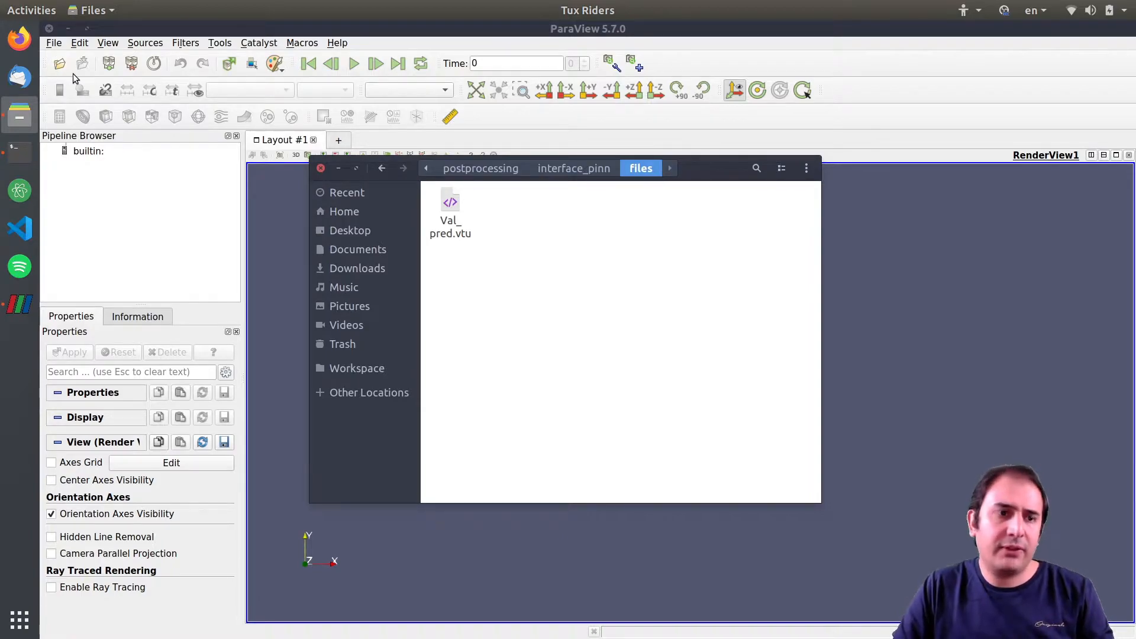
left_click_drag(443, 208, 74, 212)
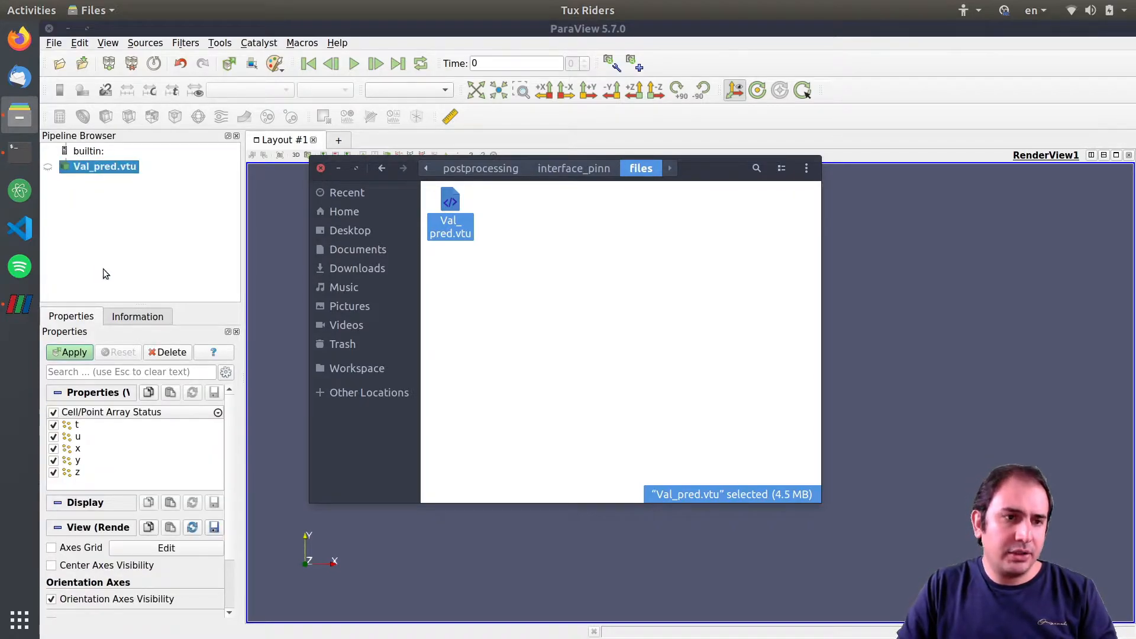
left_click(80, 353)
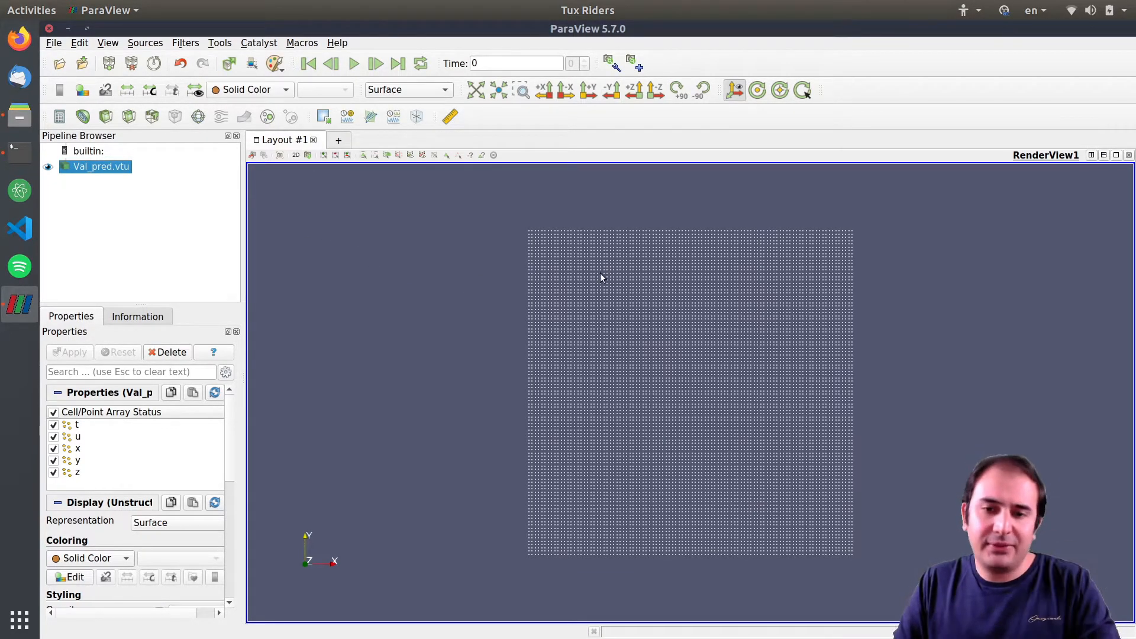
Color the Val_pred.vtu points by the u array and examine its distribution over the domain
scroll(602, 276, "down", 2)
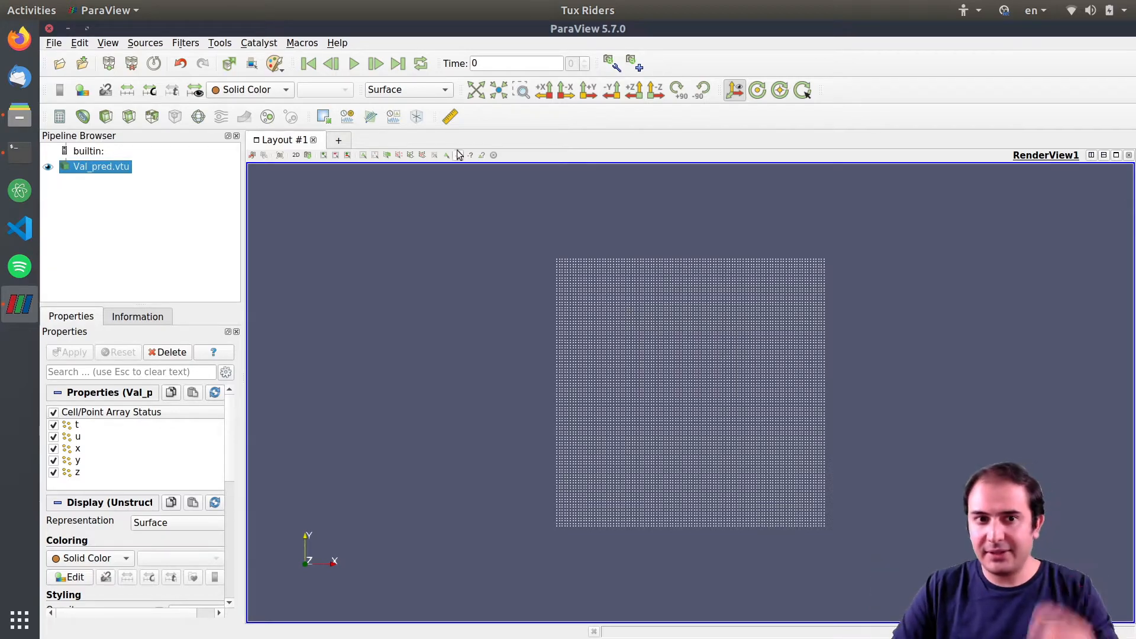
left_click(259, 93)
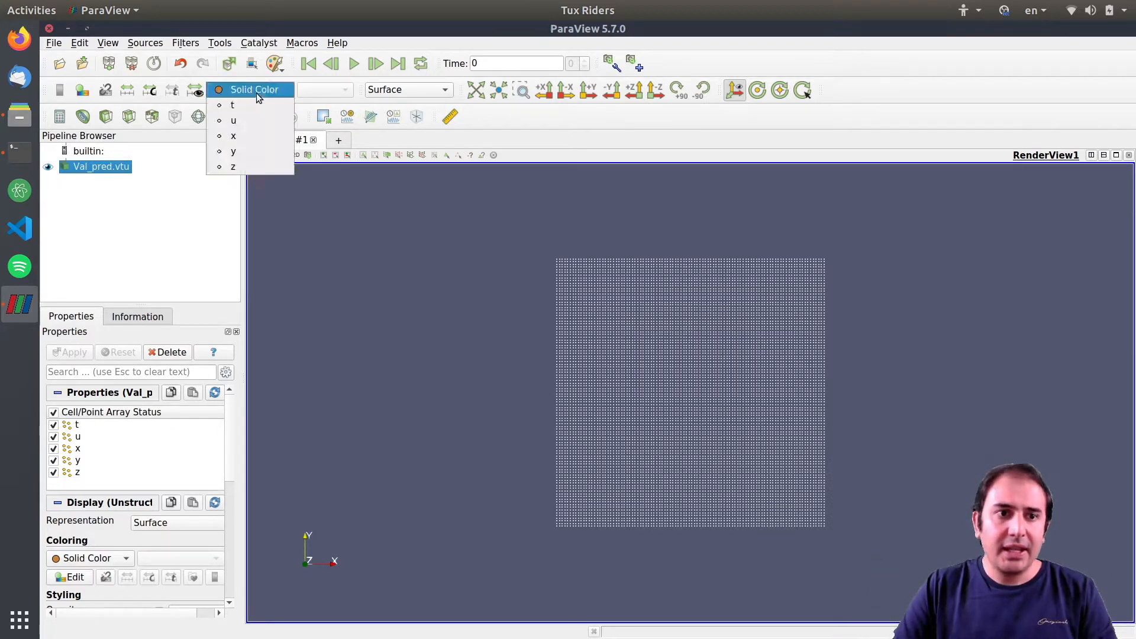
left_click(236, 120)
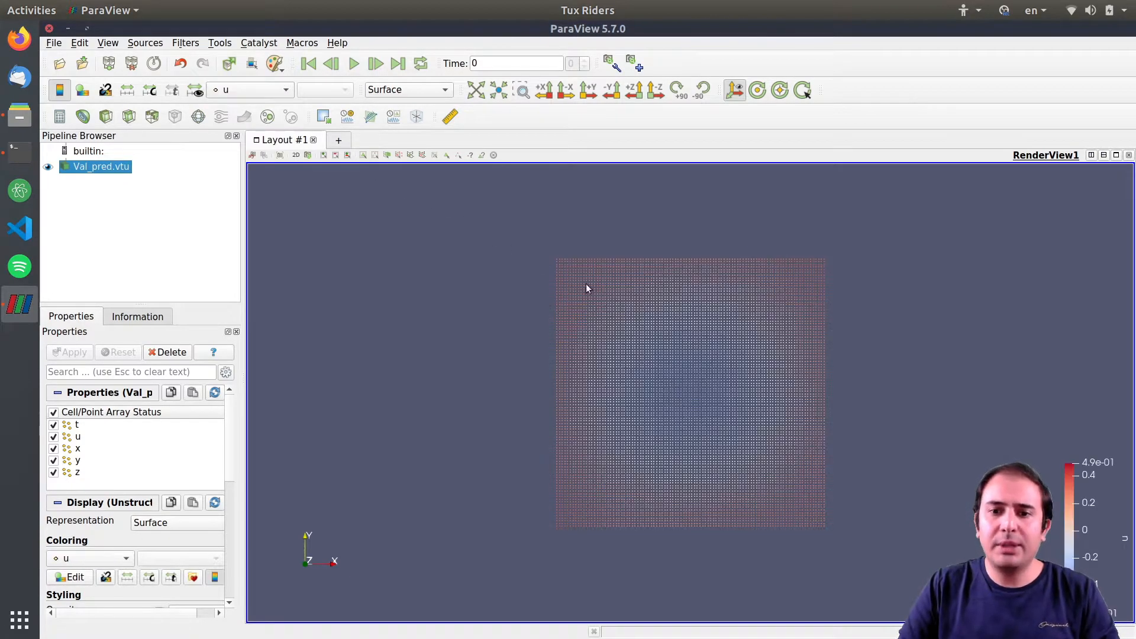
scroll(685, 325, "down", 5)
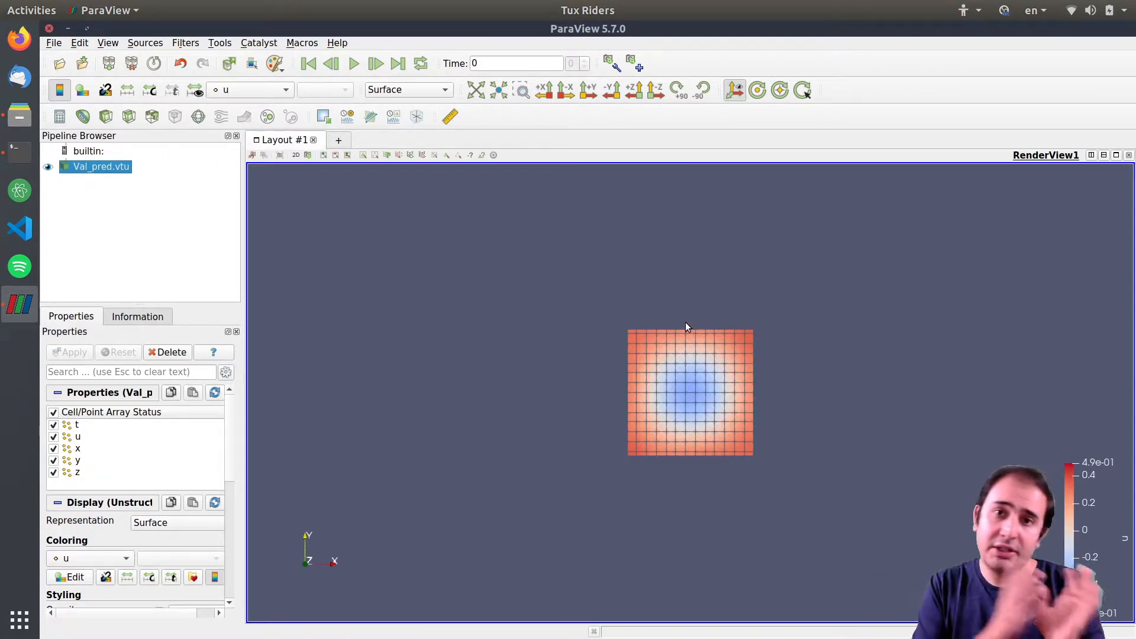
scroll(687, 331, "down", 3)
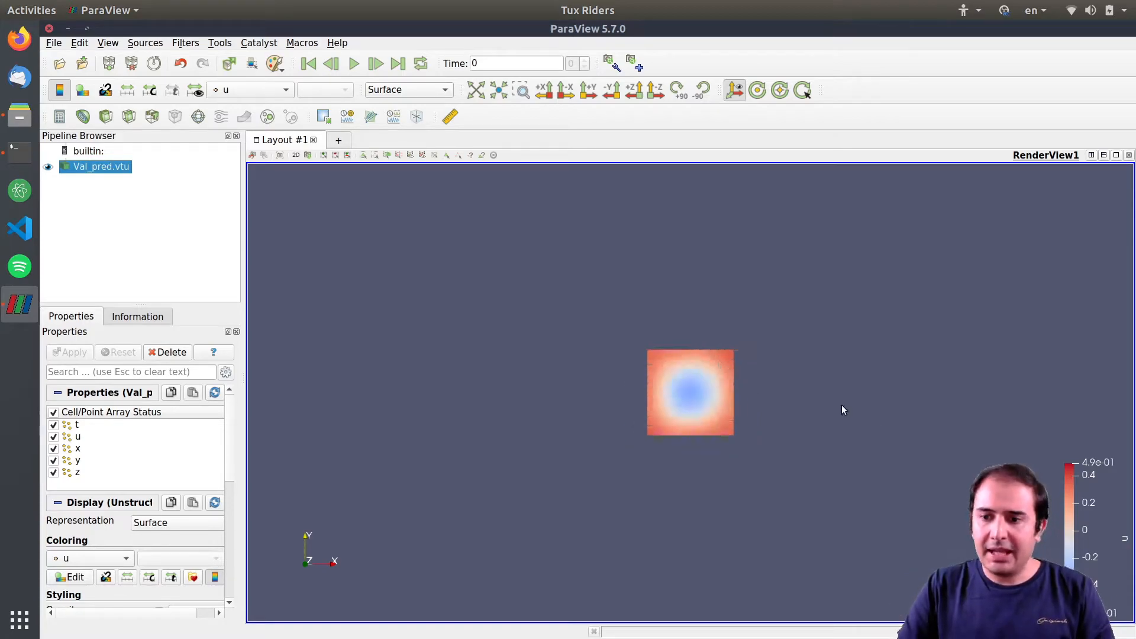
Reposition the u color legend beside the upper right corner of the point grid, clear of the data
left_click_drag(1094, 519, 892, 278)
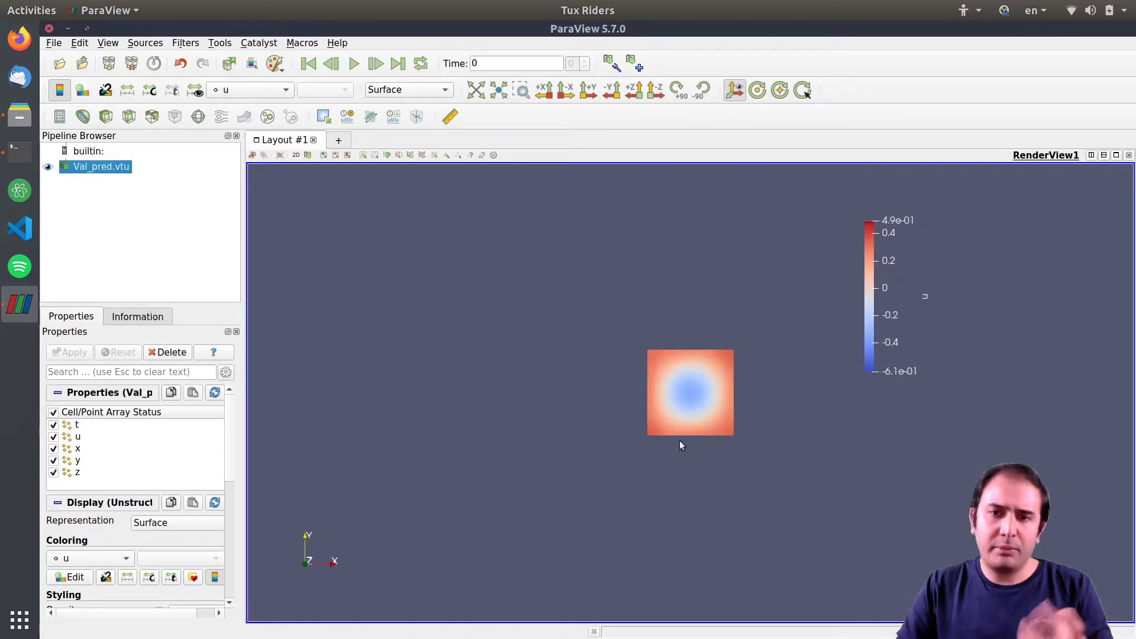
scroll(666, 410, "up", 3)
scroll(667, 410, "up", 3)
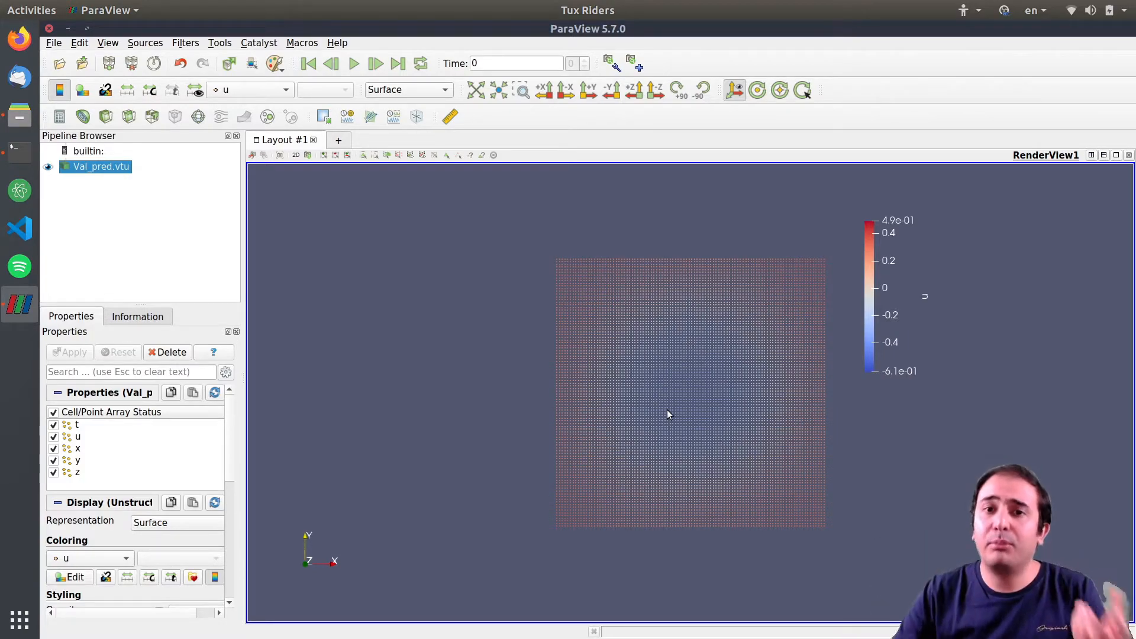
scroll(666, 409, "up", 1)
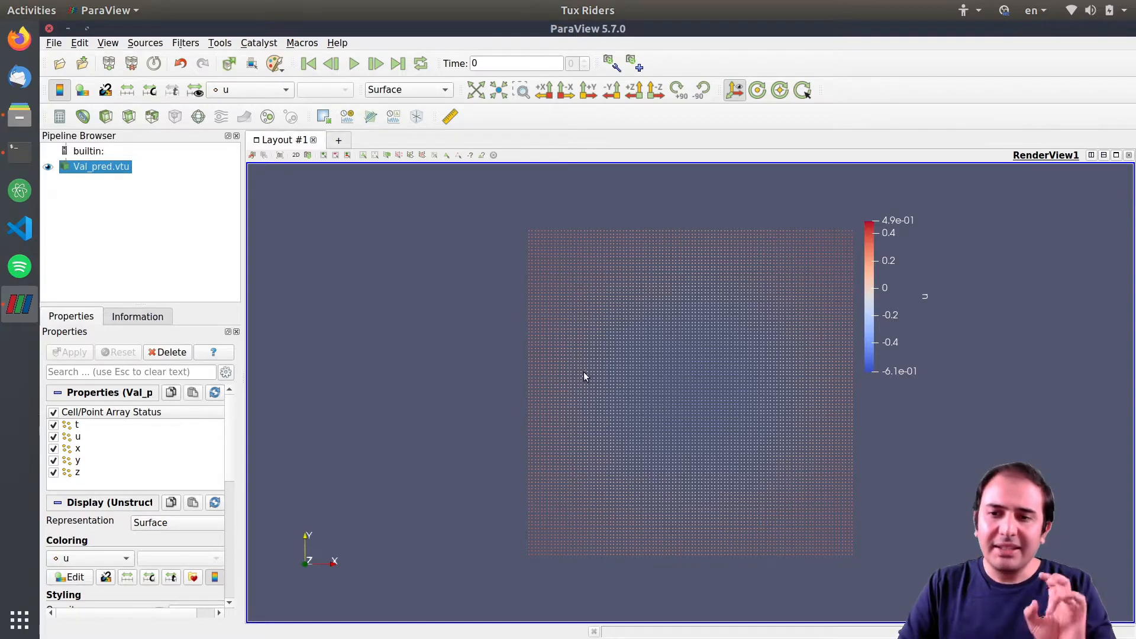
left_click_drag(885, 247, 935, 236)
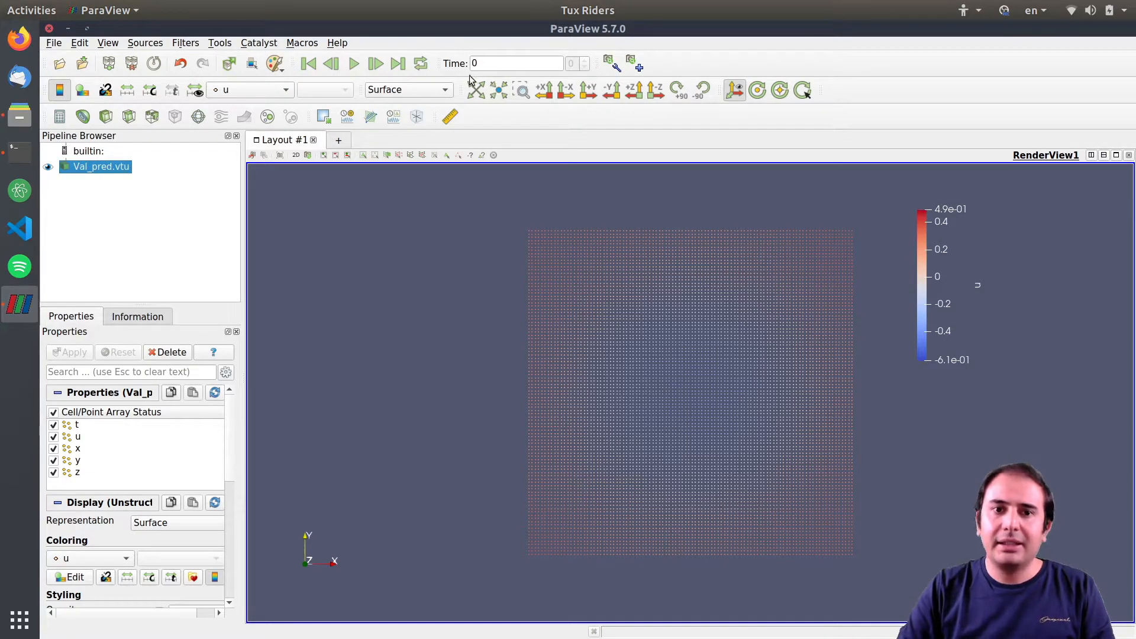
Play the time animation of the loaded data and return to the first frame
left_click(355, 67)
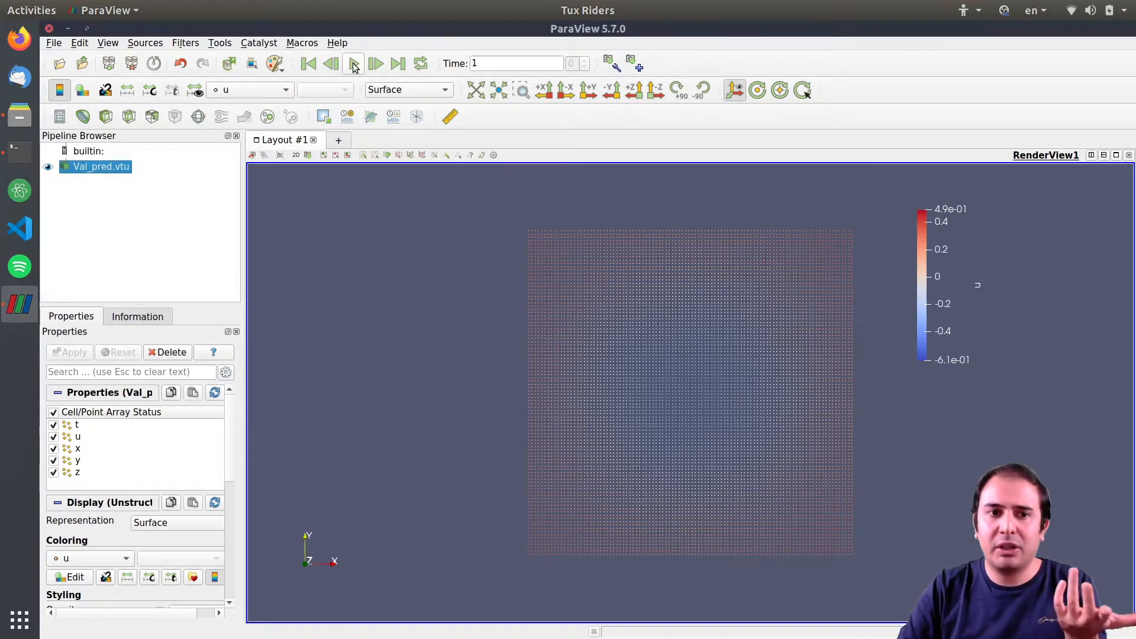
left_click(304, 67)
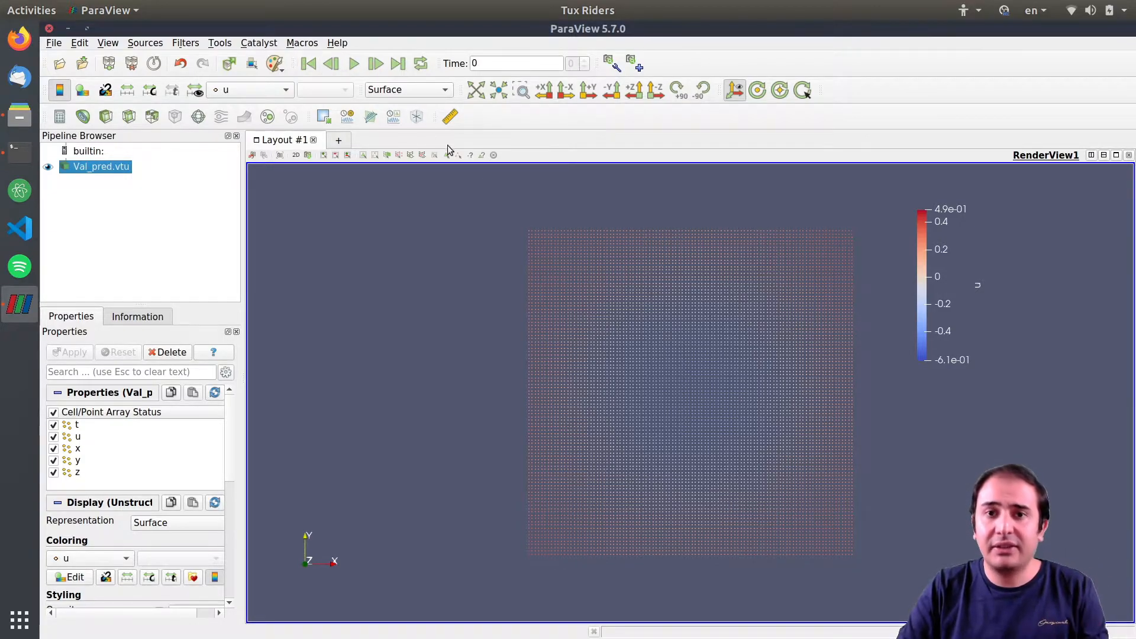
Color the Val_pred.vtu points by the t array
left_click(243, 94)
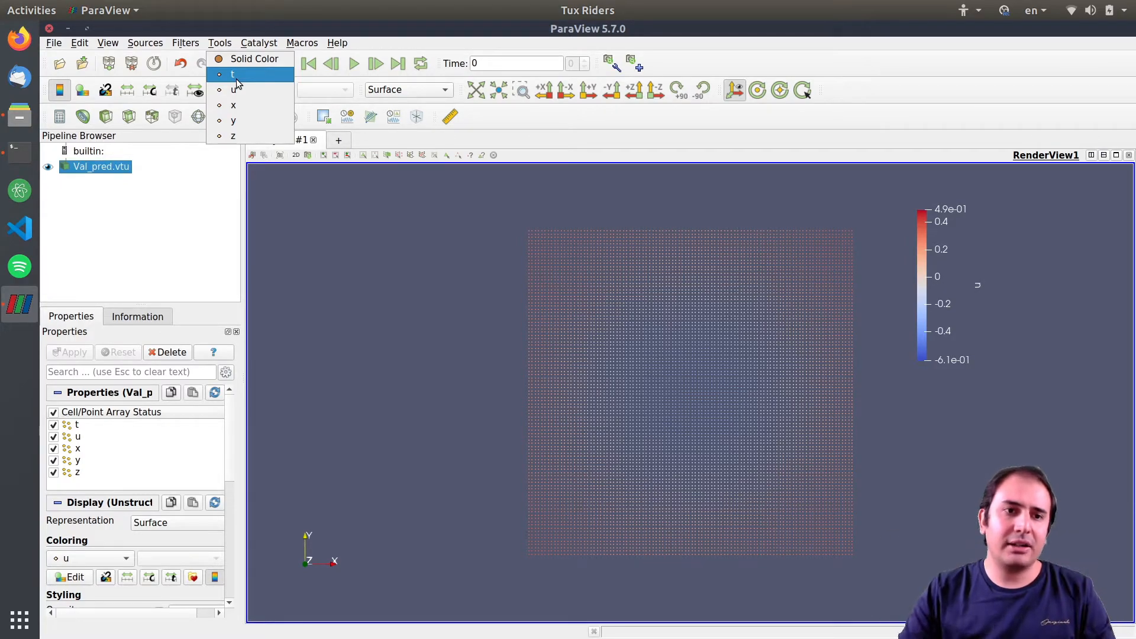
left_click(237, 75)
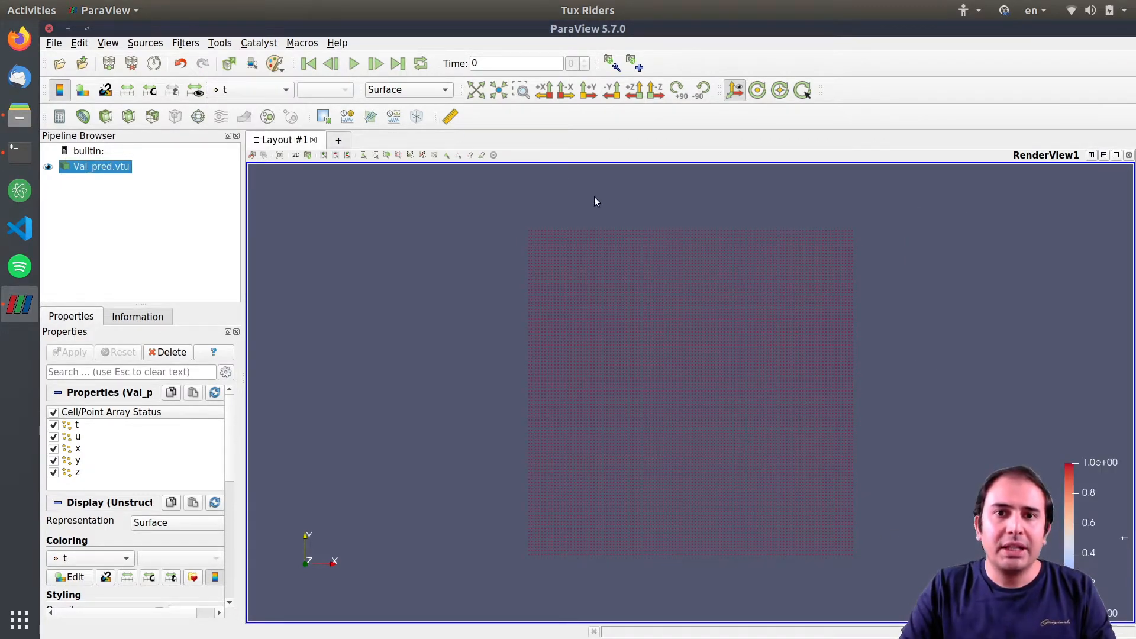
Examine the dataset information of Val_pred.vtu, including its data arrays, value ranges, bounds and time entries, and return to its properties
left_click(124, 320)
scroll(236, 385, "down", 2)
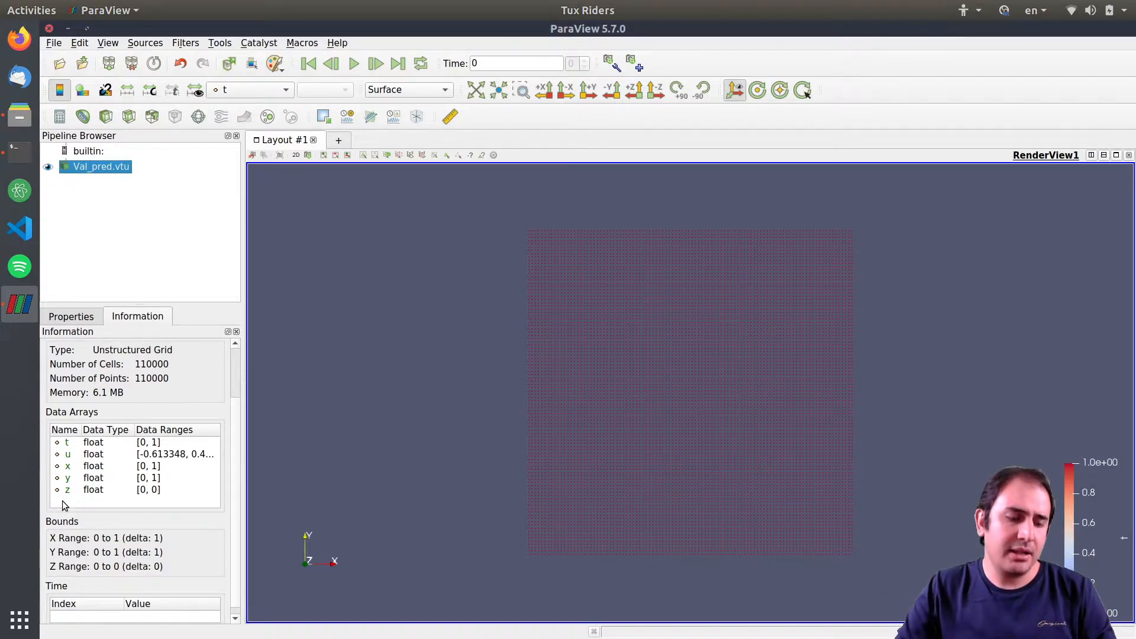
scroll(72, 505, "up", 1)
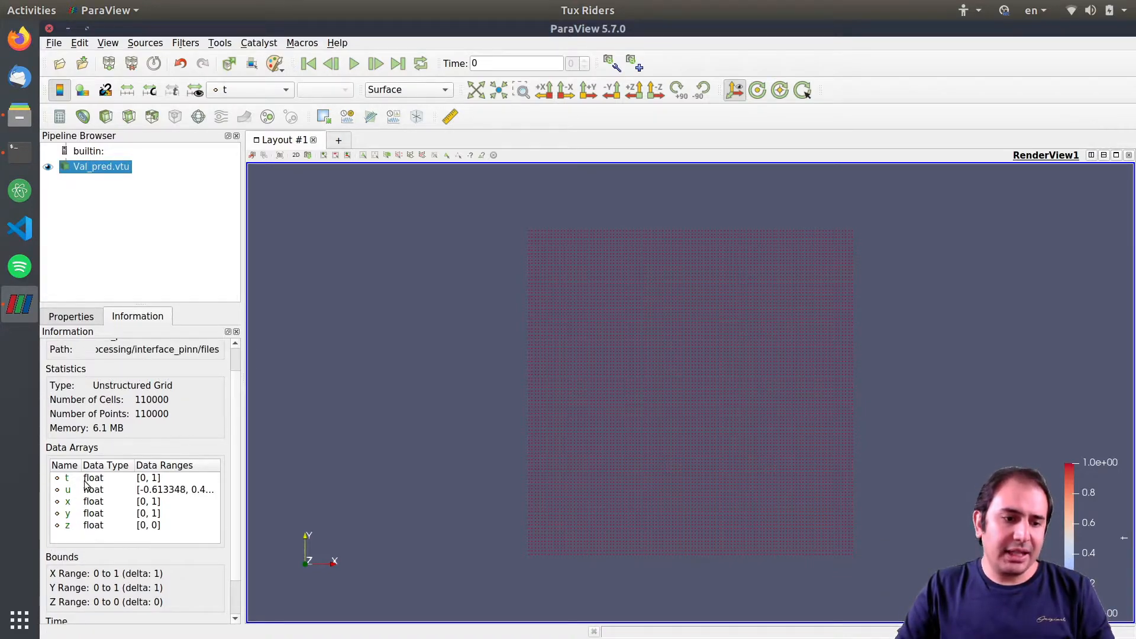
scroll(85, 484, "down", 1)
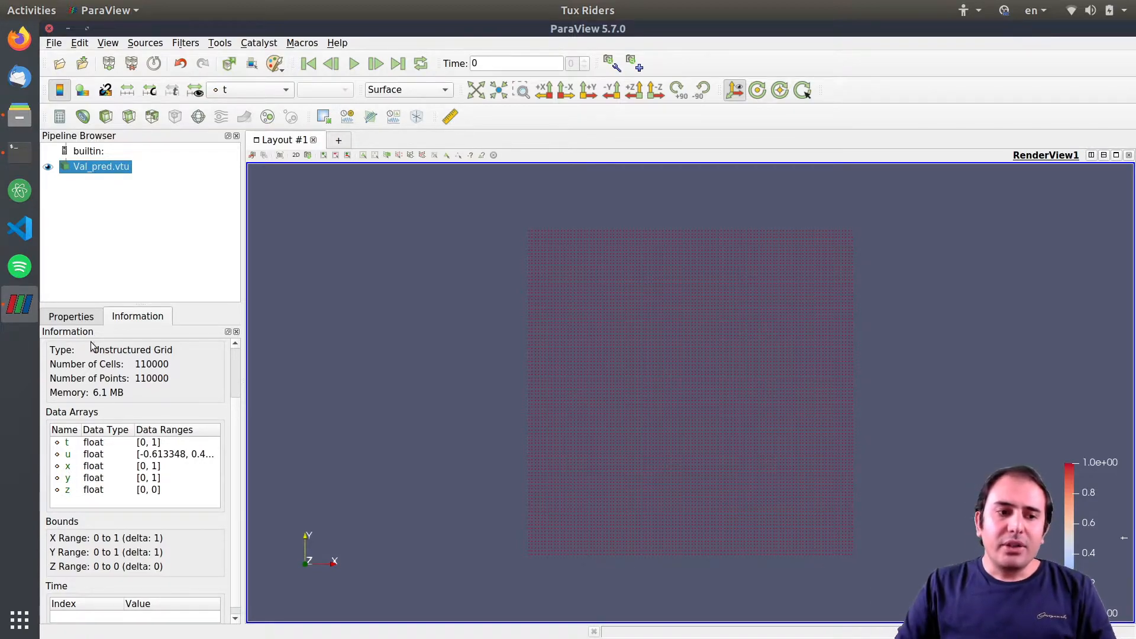
left_click(82, 318)
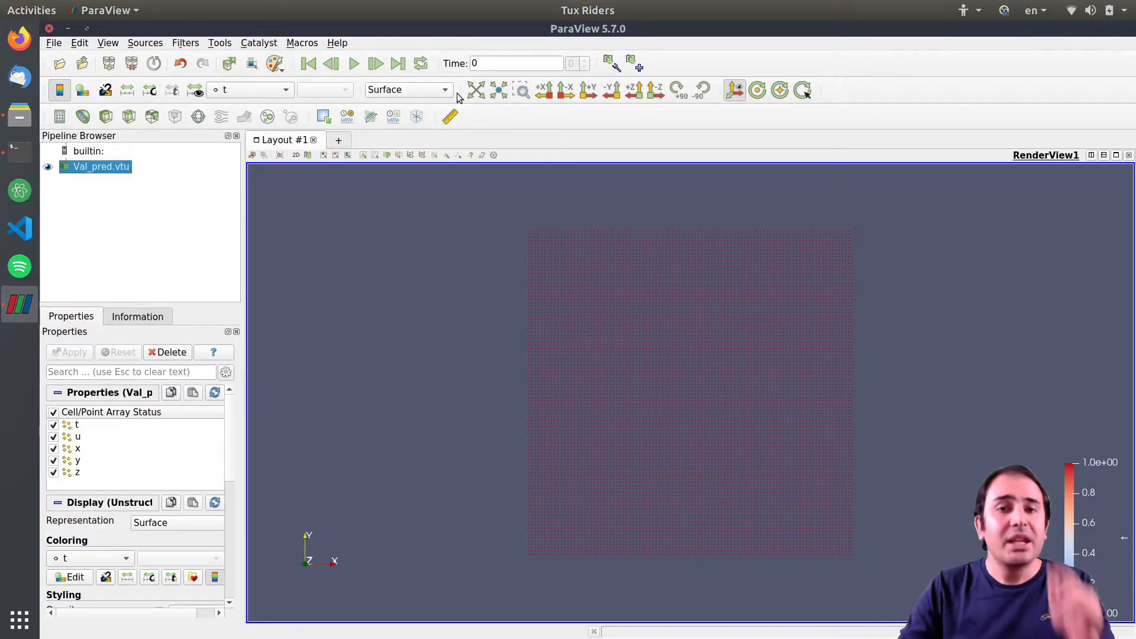
Set the coloring of the Val_pred.vtu points back to the u array
left_click(240, 87)
left_click(245, 104)
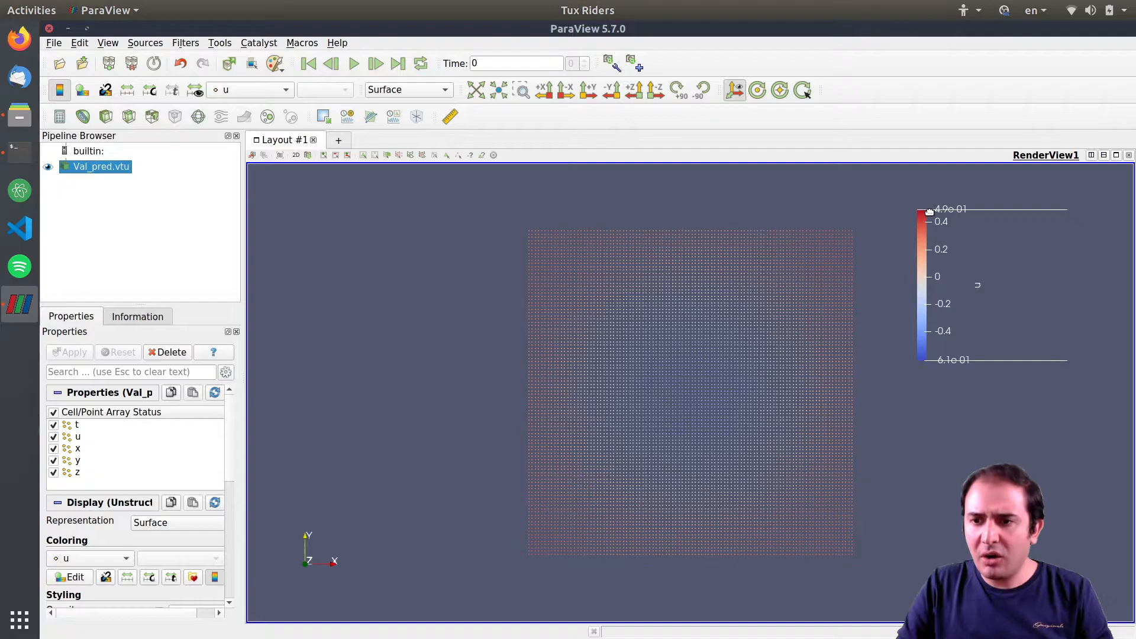
Lengthen the u color legend upward in the render view
left_click_drag(929, 212, 929, 194)
Play the output.ogv video from the interface_pinn folder, close it, and switch back to ParaView
left_click(17, 119)
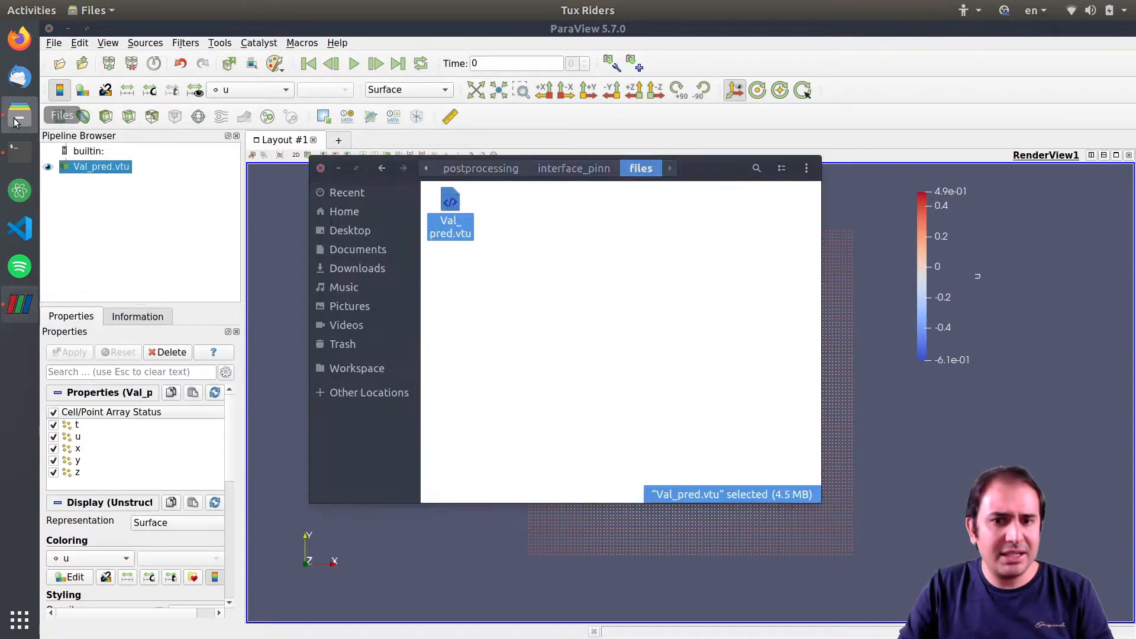
left_click(591, 169)
double_click(505, 210)
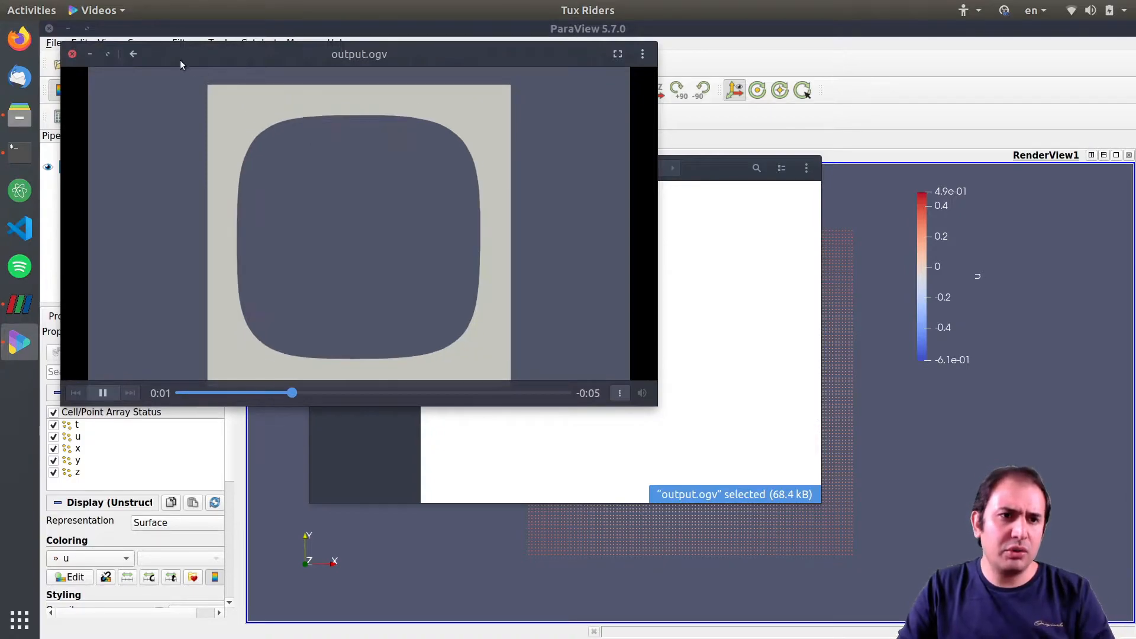
left_click_drag(178, 58, 238, 84)
left_click(130, 79)
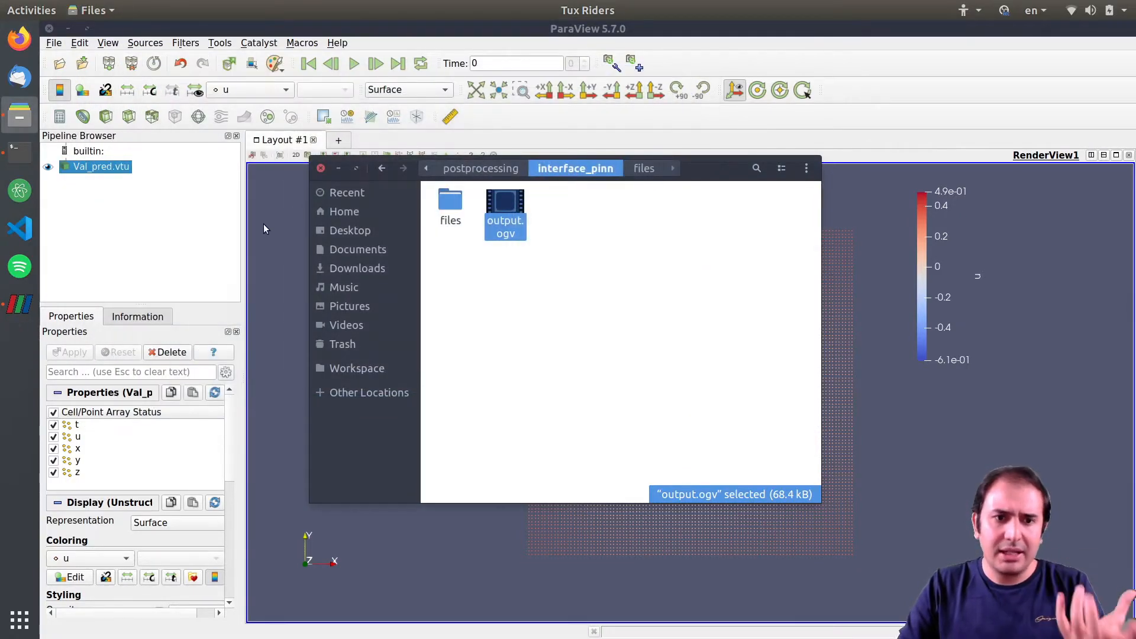
left_click(264, 224)
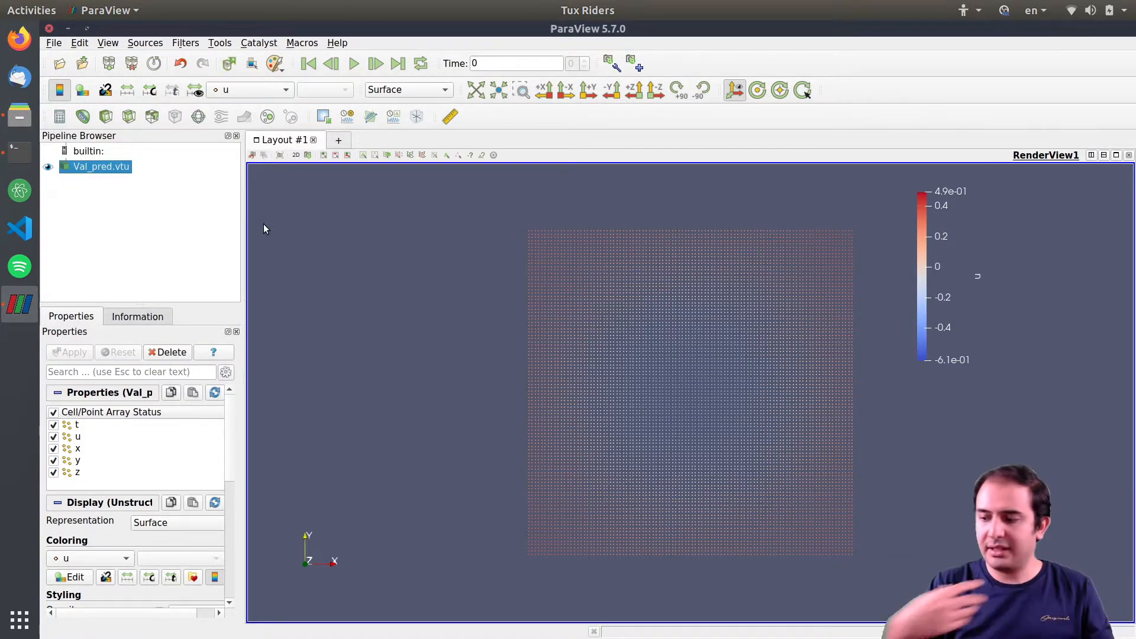
Try a Delaunay 2D filter on Val_pred.vtu with the XY Plane projection, and delete the filter
scroll(561, 278, "down", 2)
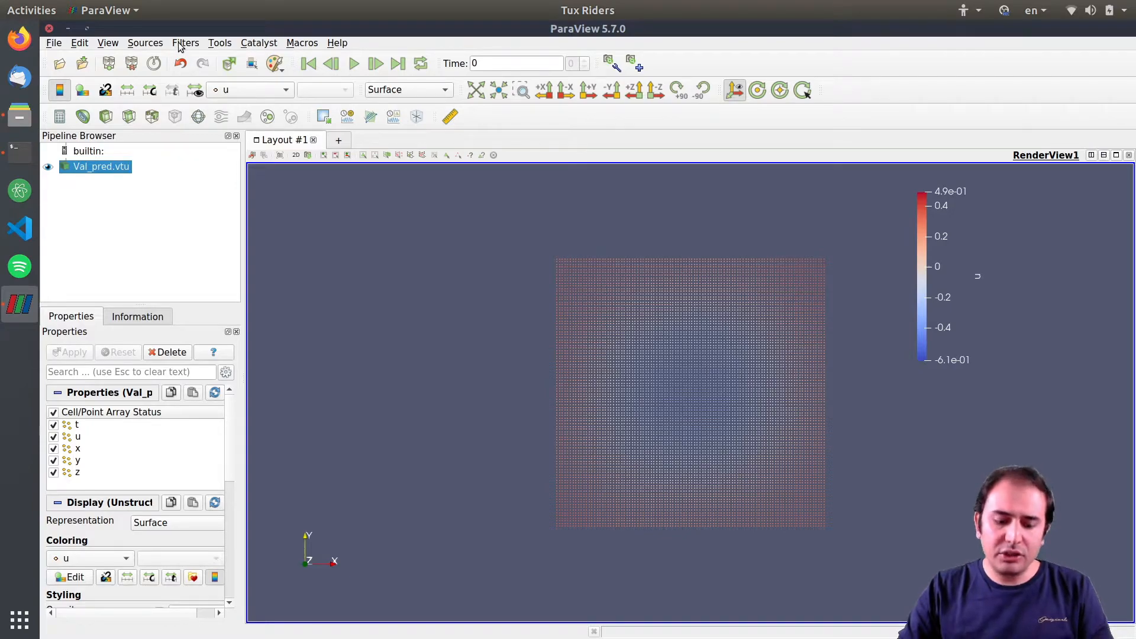
key("ctrl+space")
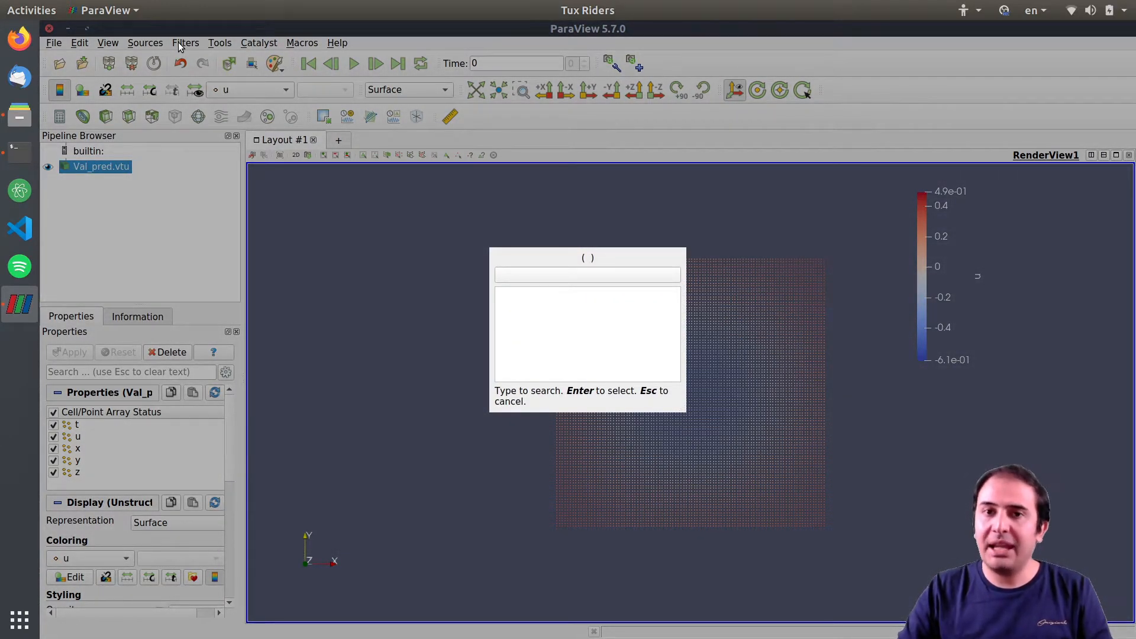
type("del")
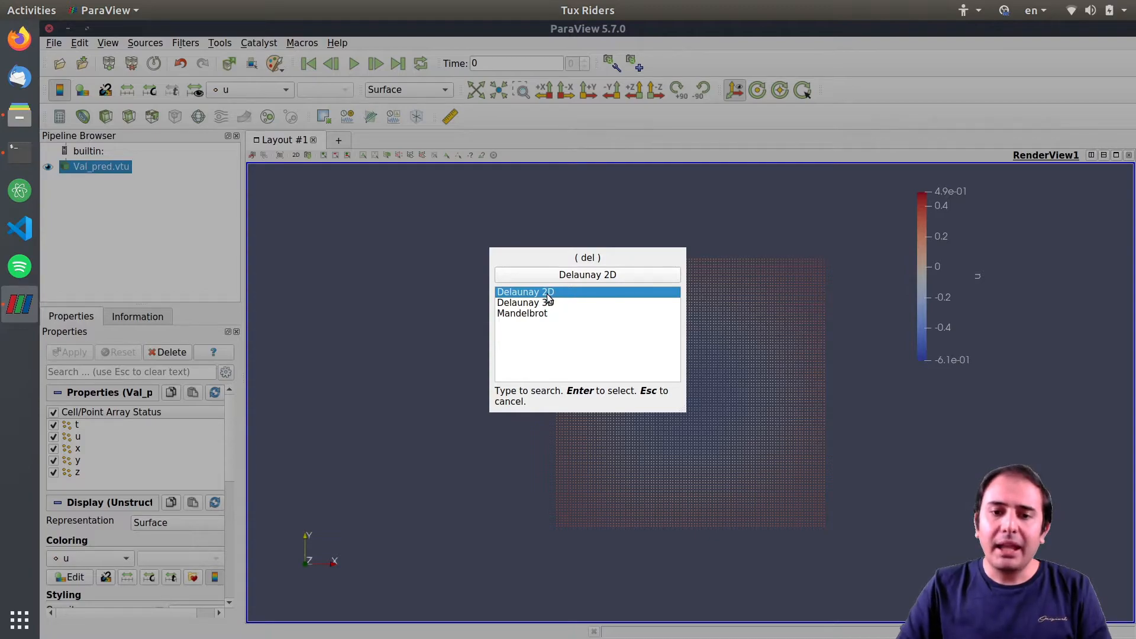
key("Return")
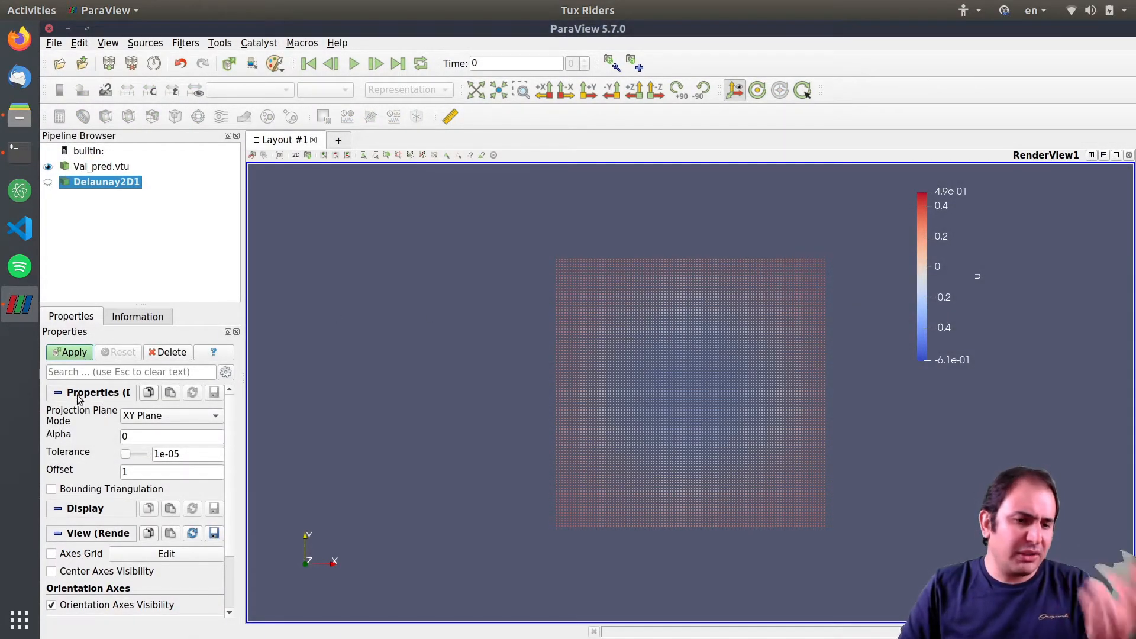
left_click(67, 353)
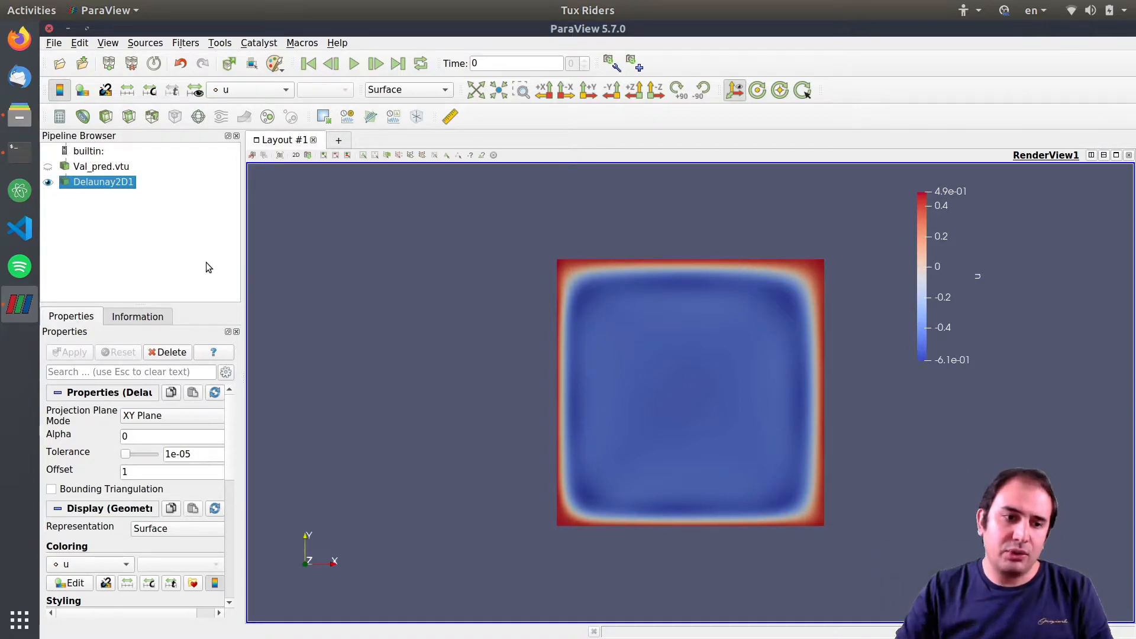
left_click(170, 352)
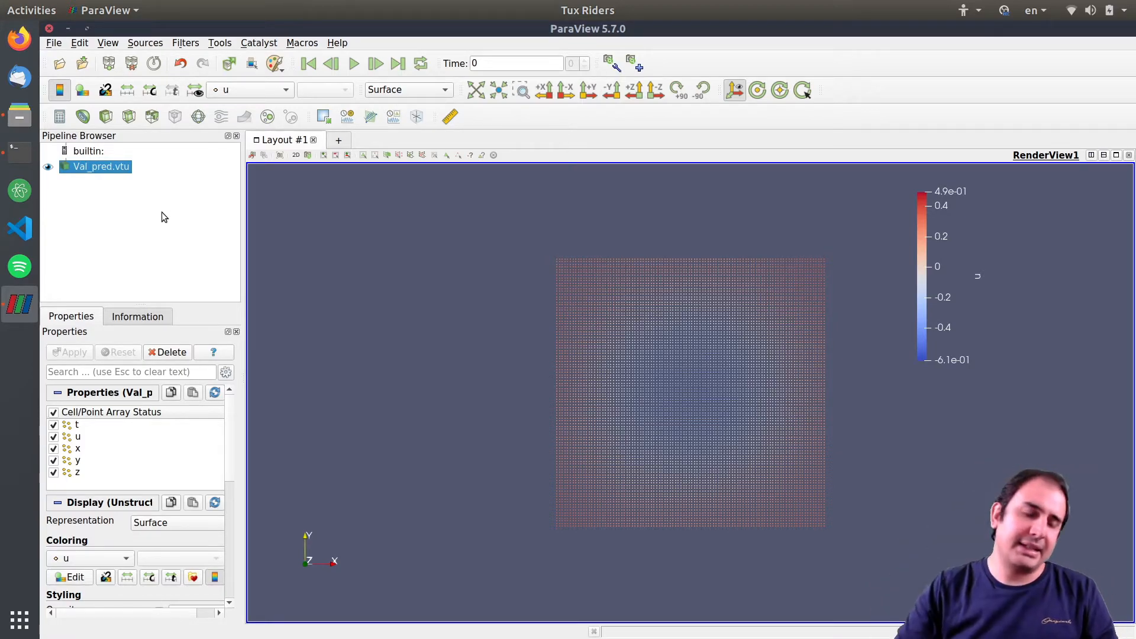
Add a Calculator filter to Val_pred.vtu with Coordinate Results enabled, and bring up its available scalars
key("ctrl+space")
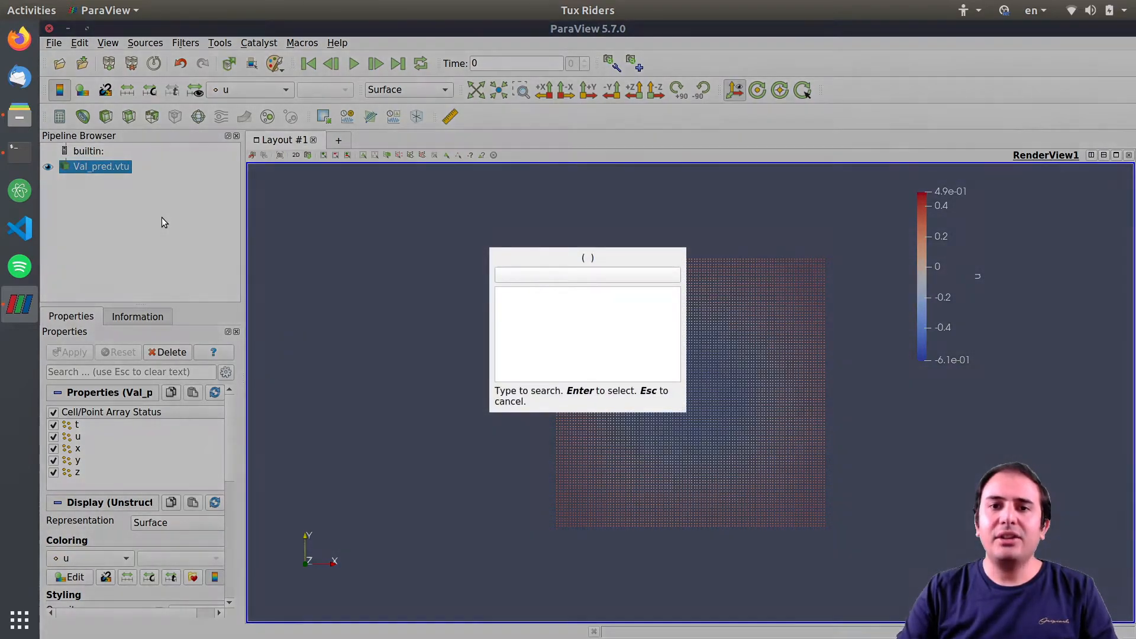
type("calc")
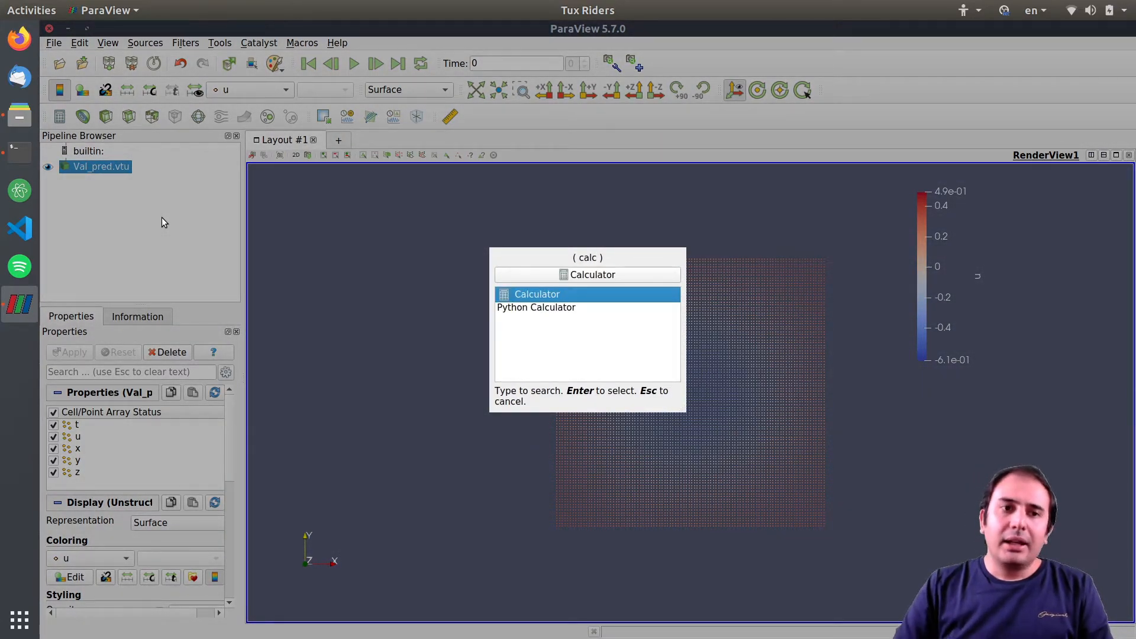
key("Return")
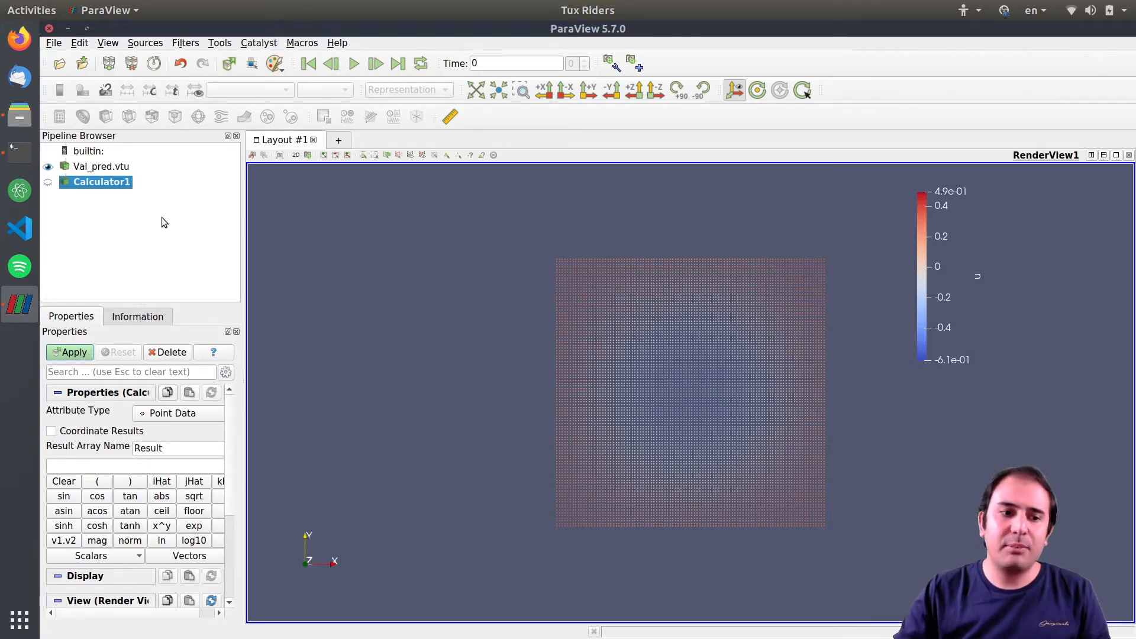
left_click(81, 437)
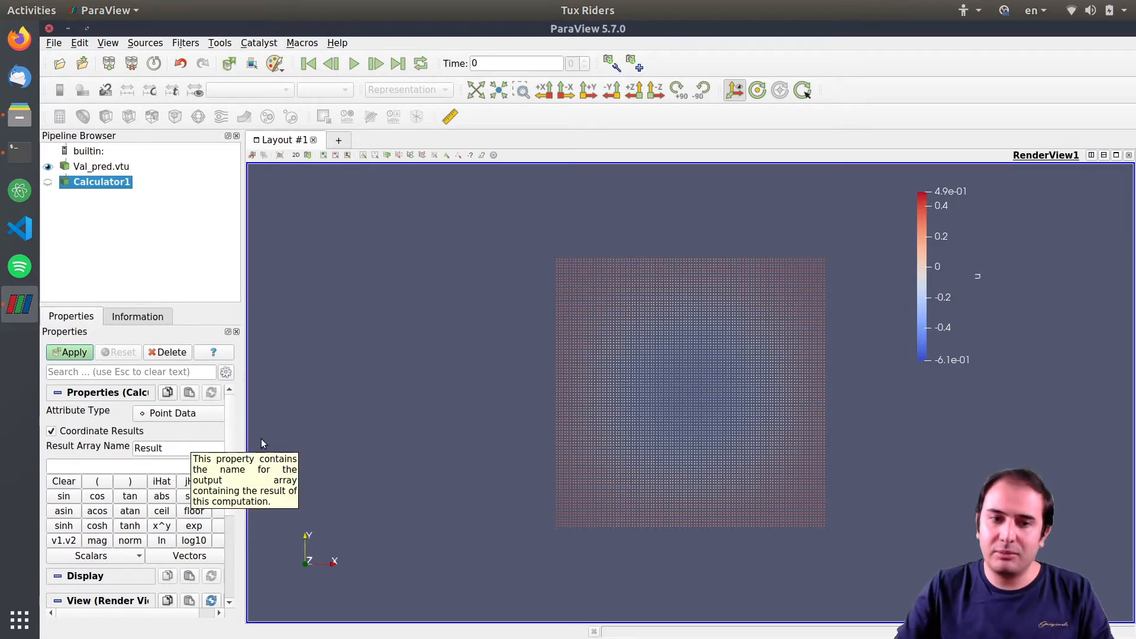
scroll(229, 445, "down", 1)
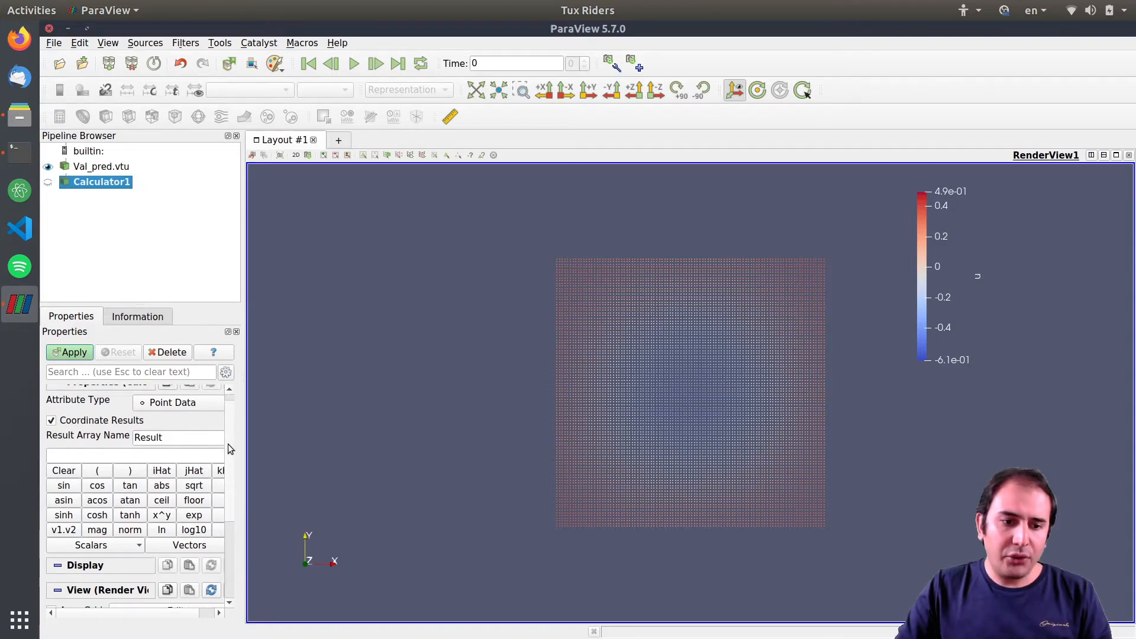
left_click(86, 546)
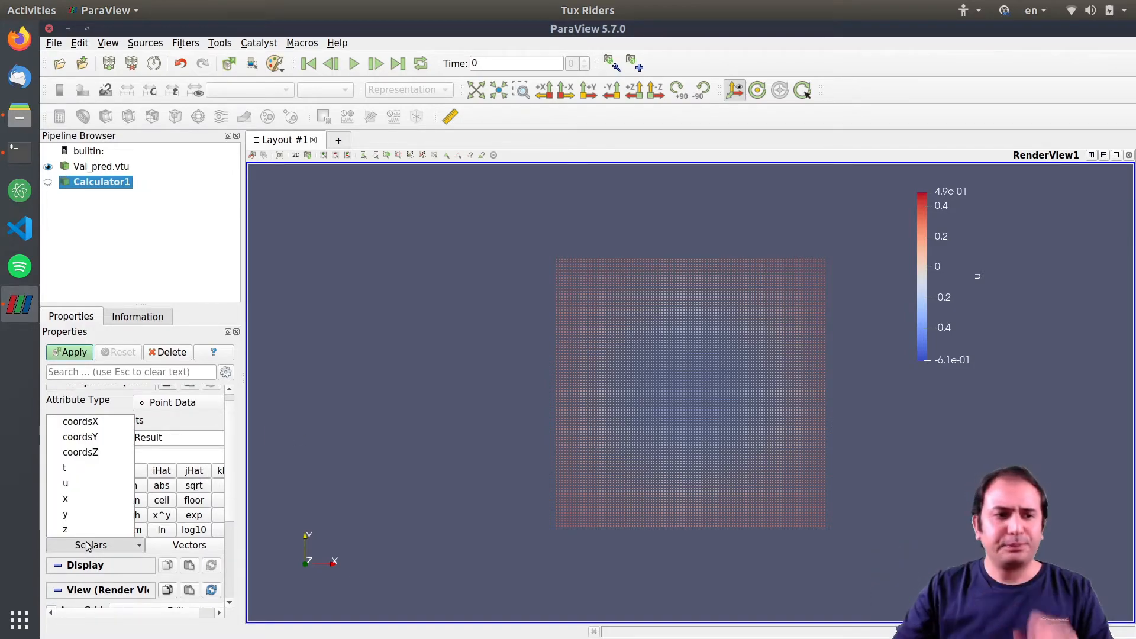
Color the Val_pred.vtu points by the x and y arrays in turn, and return the coloring to u
left_click(94, 170)
left_click(97, 168)
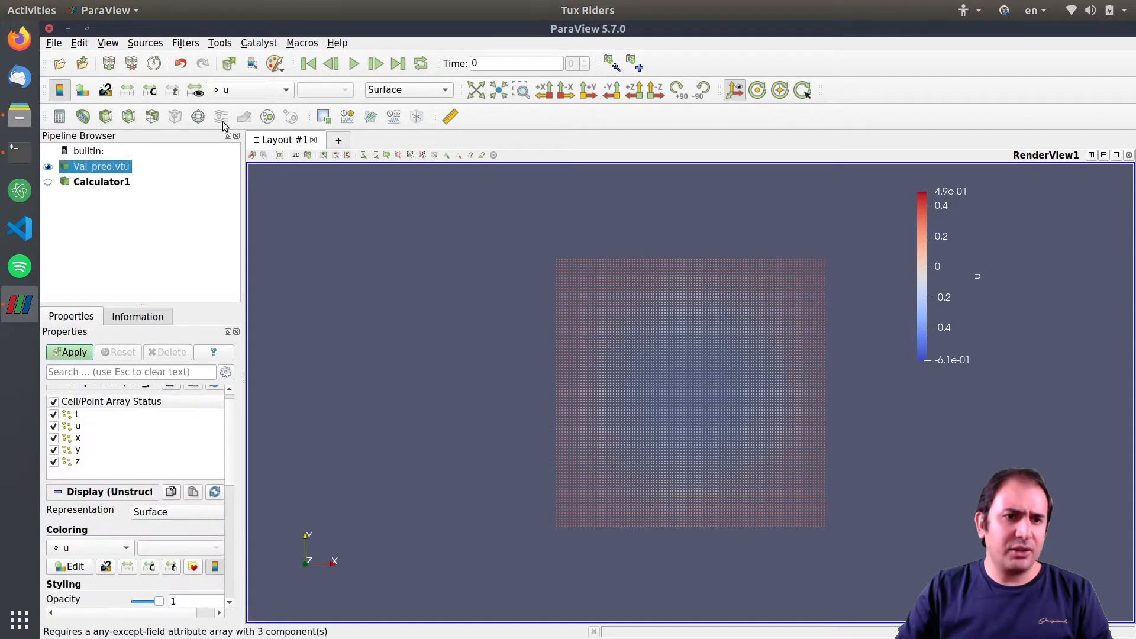
left_click(245, 89)
scroll(651, 353, "down", 5)
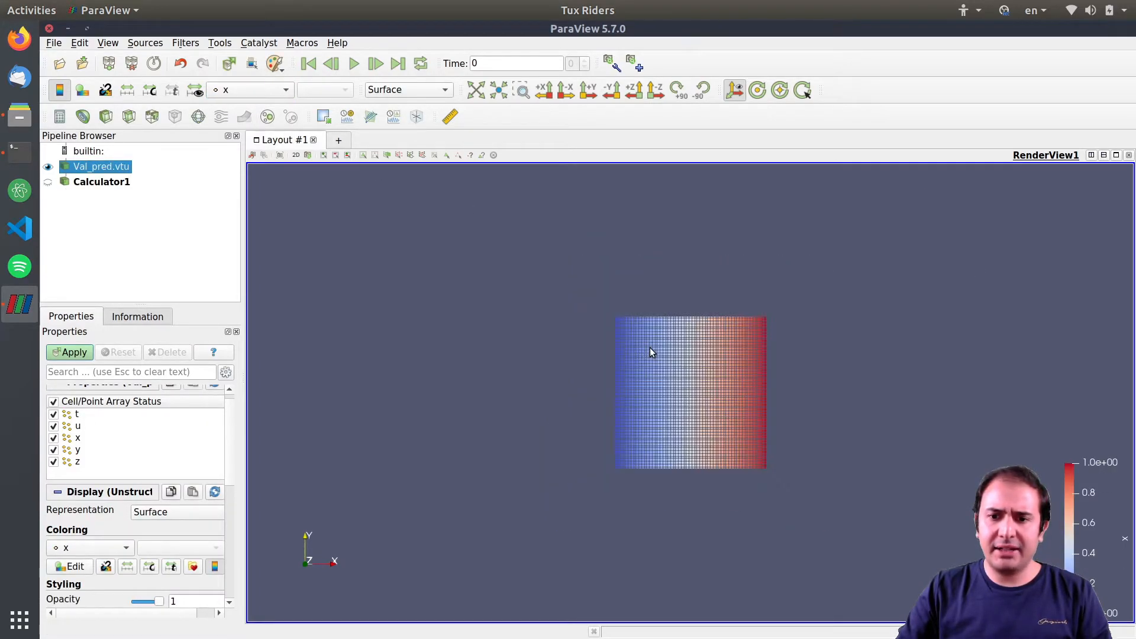
left_click(249, 89)
left_click(242, 105)
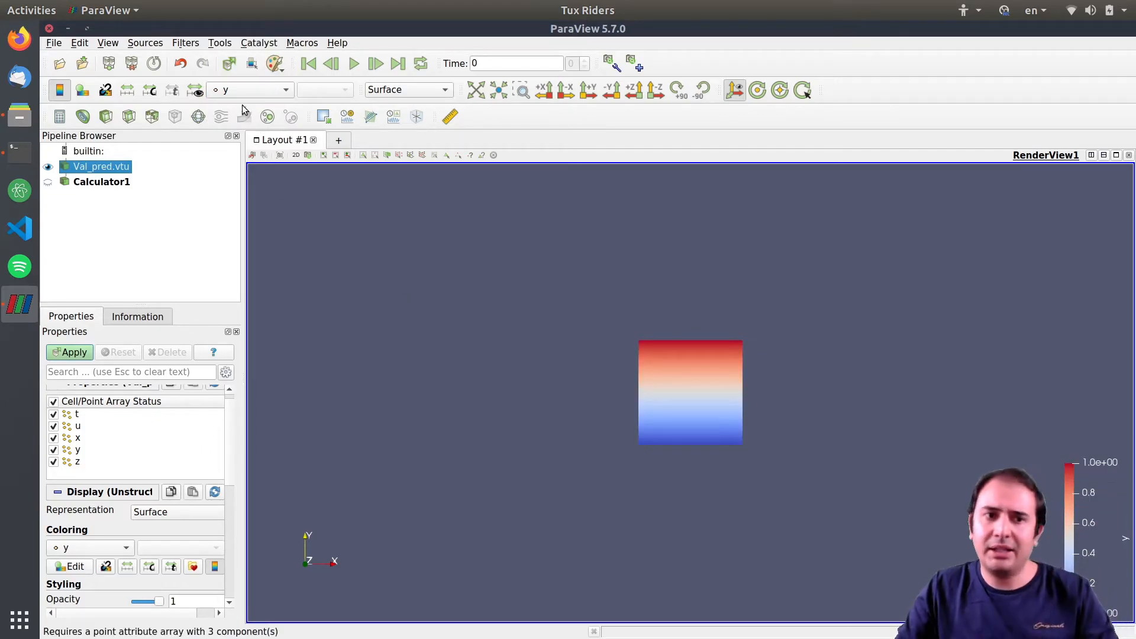
left_click(236, 88)
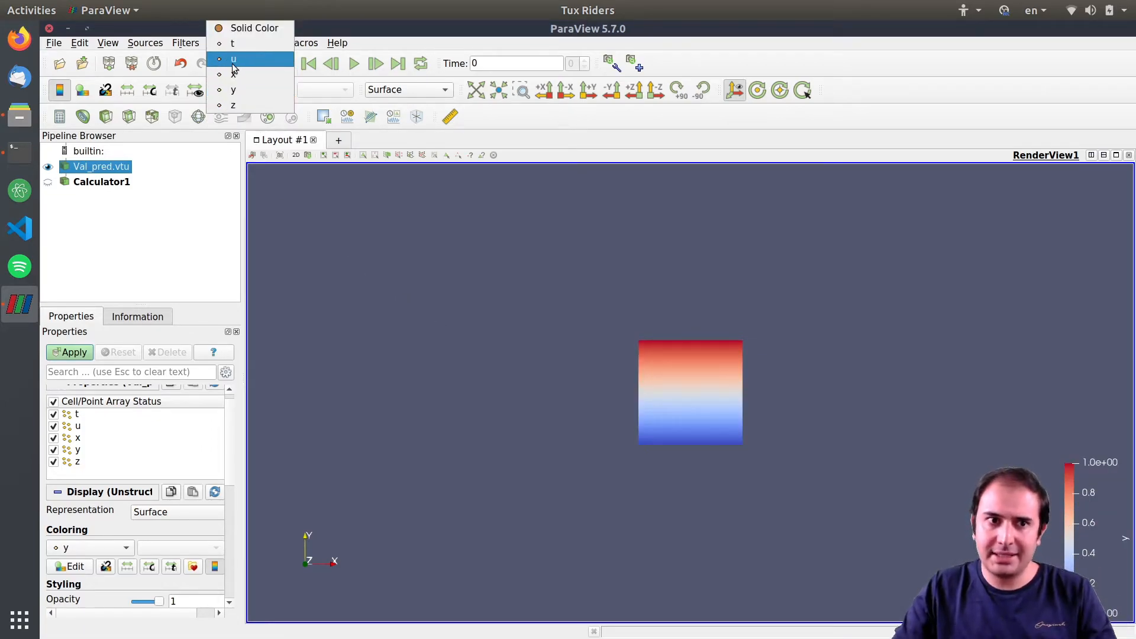
left_click(237, 75)
left_click(244, 90)
left_click(241, 75)
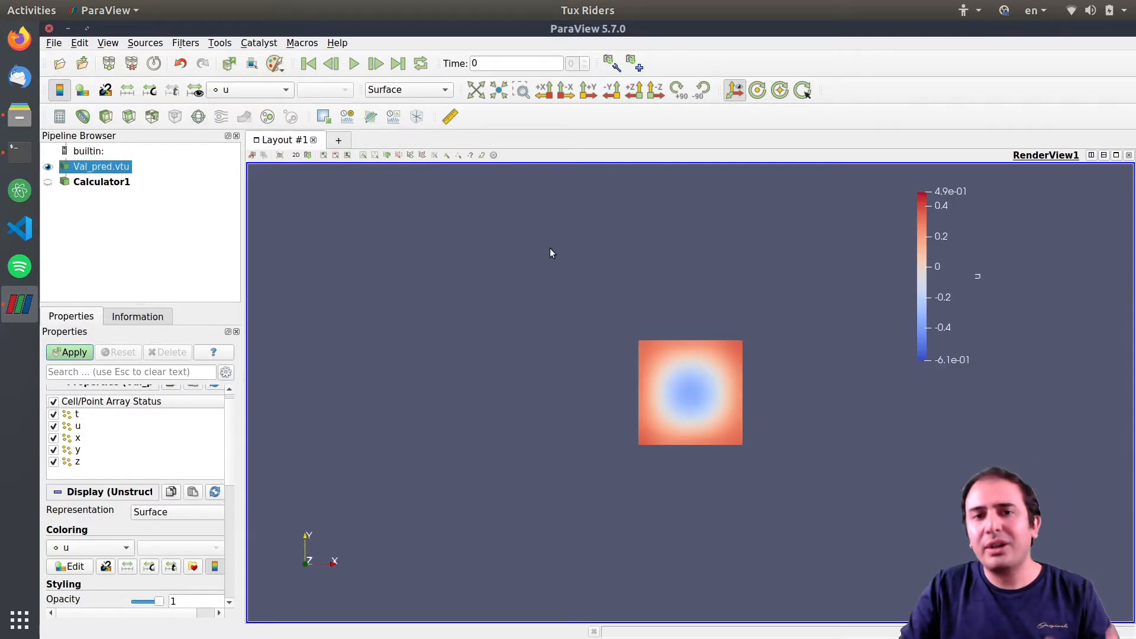
left_click(254, 90)
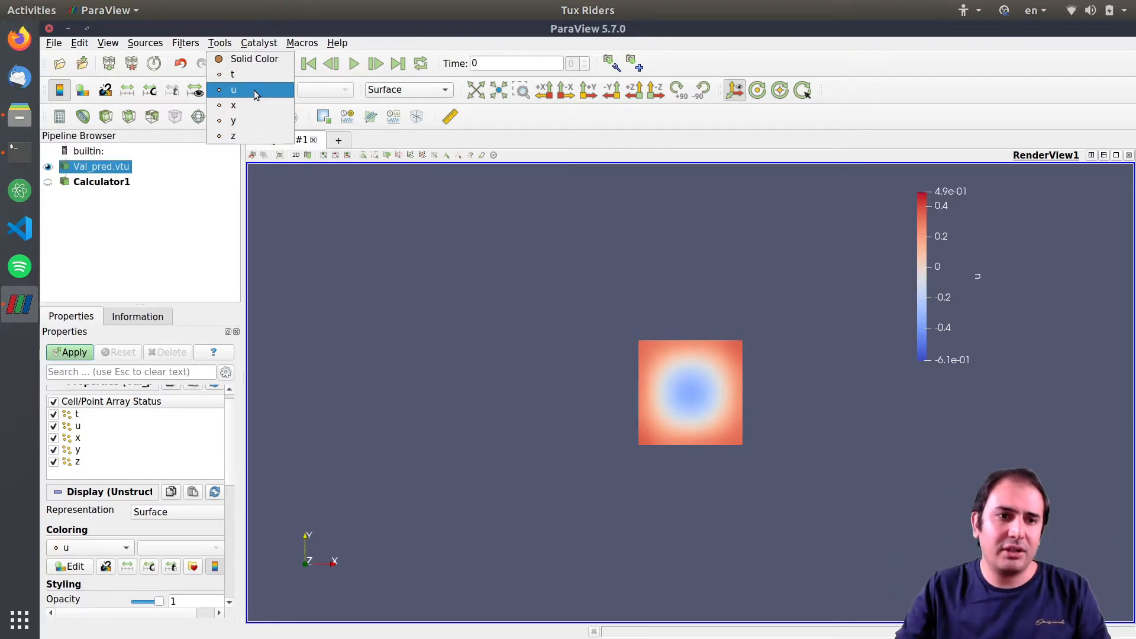
left_click(165, 238)
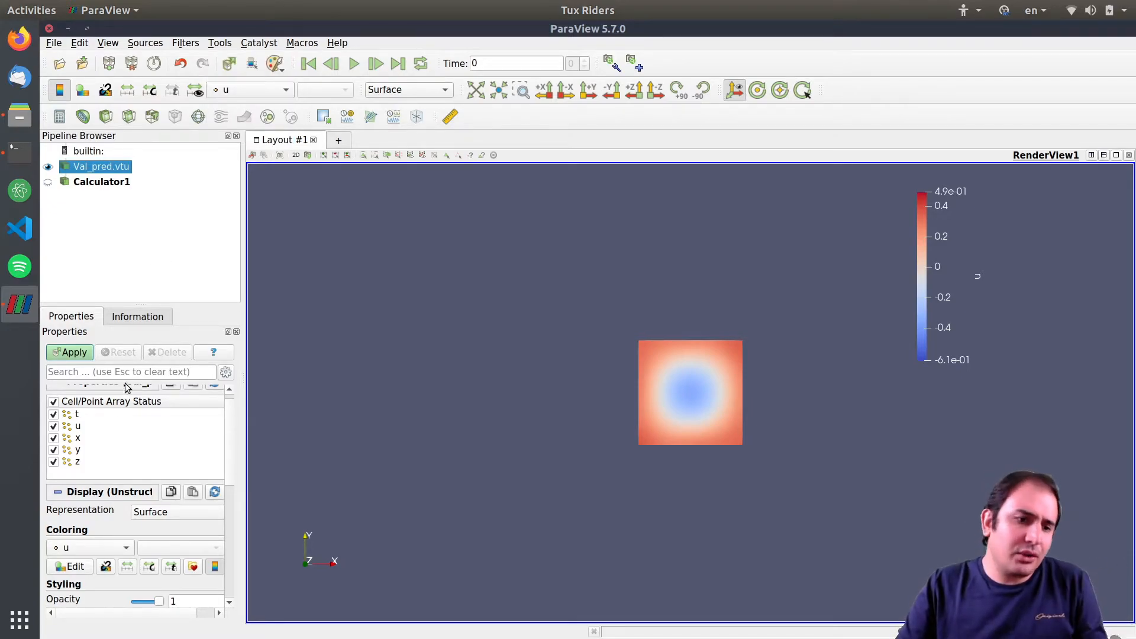
scroll(154, 440, "up", 1)
left_click(252, 92)
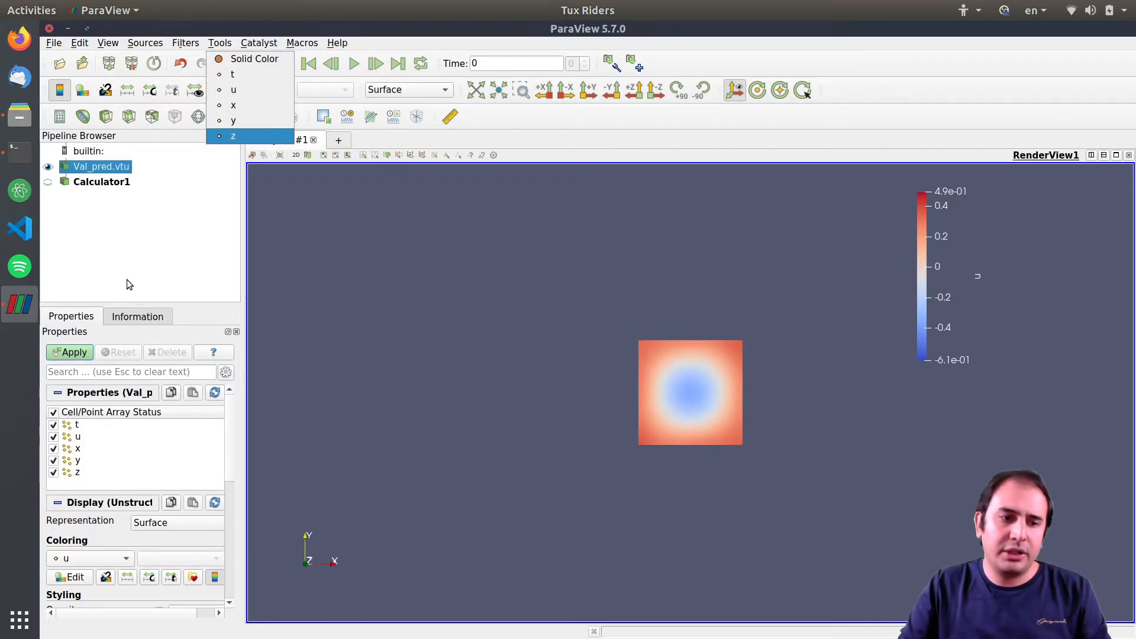
Enter the expression coordsX*iHat for the Calculator1 filter
left_click(107, 184)
left_click(104, 182)
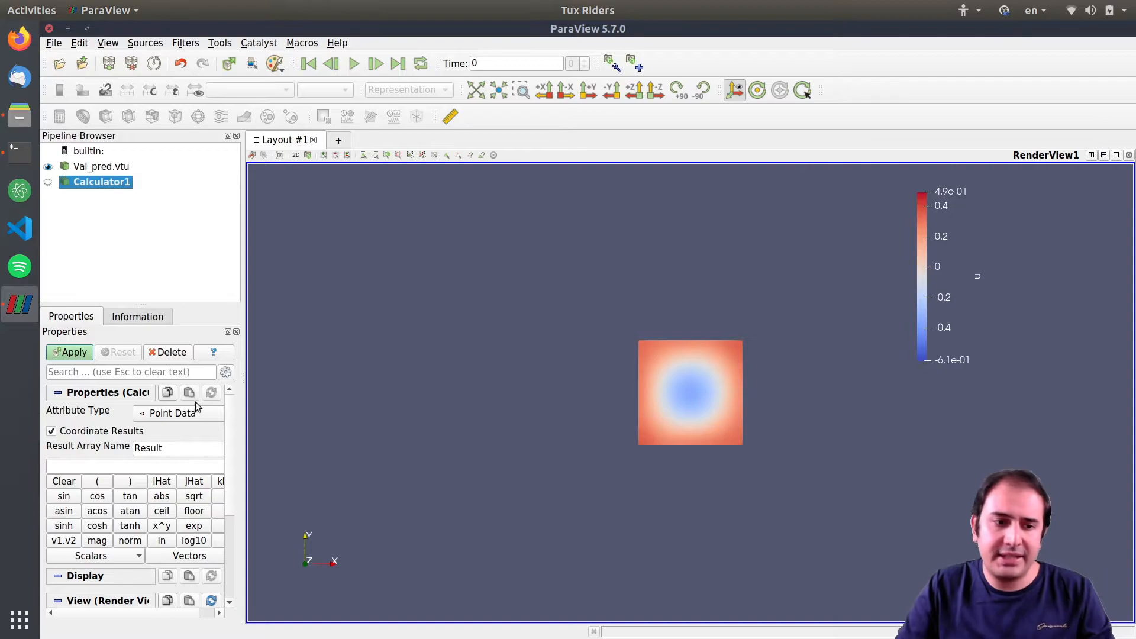
scroll(232, 453, "down", 1)
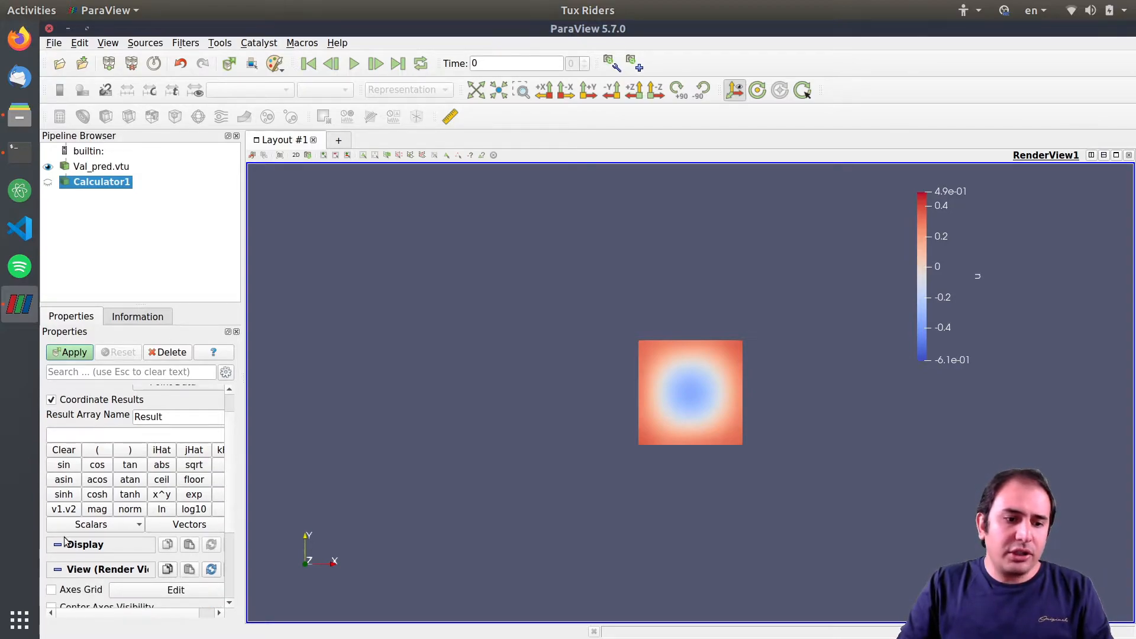
left_click(88, 525)
left_click(82, 400)
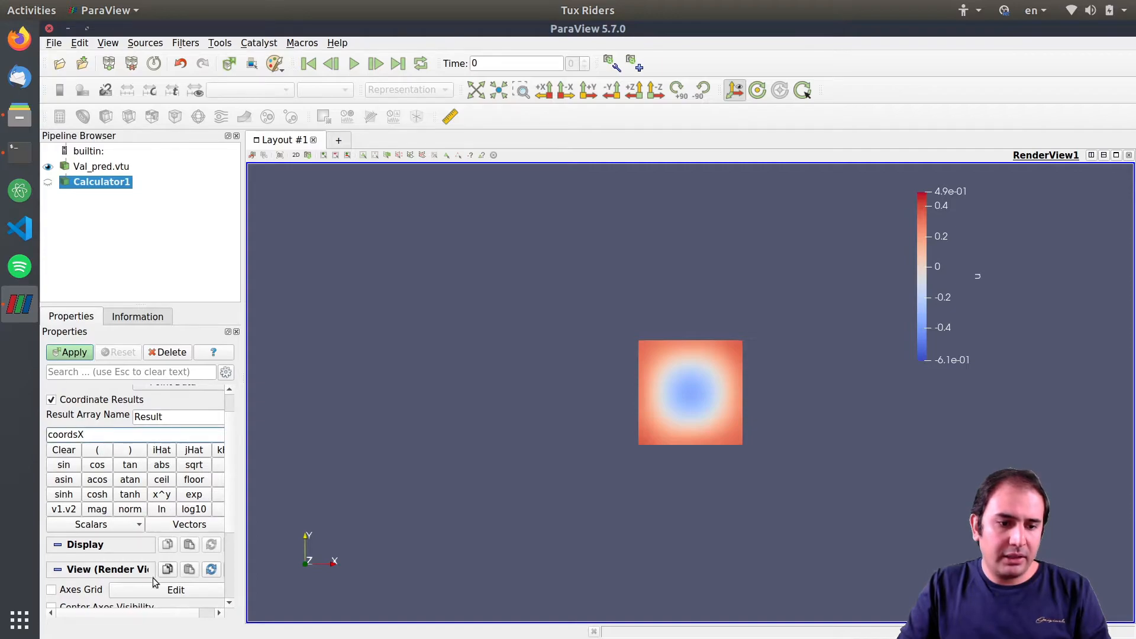
left_click_drag(149, 613, 172, 611)
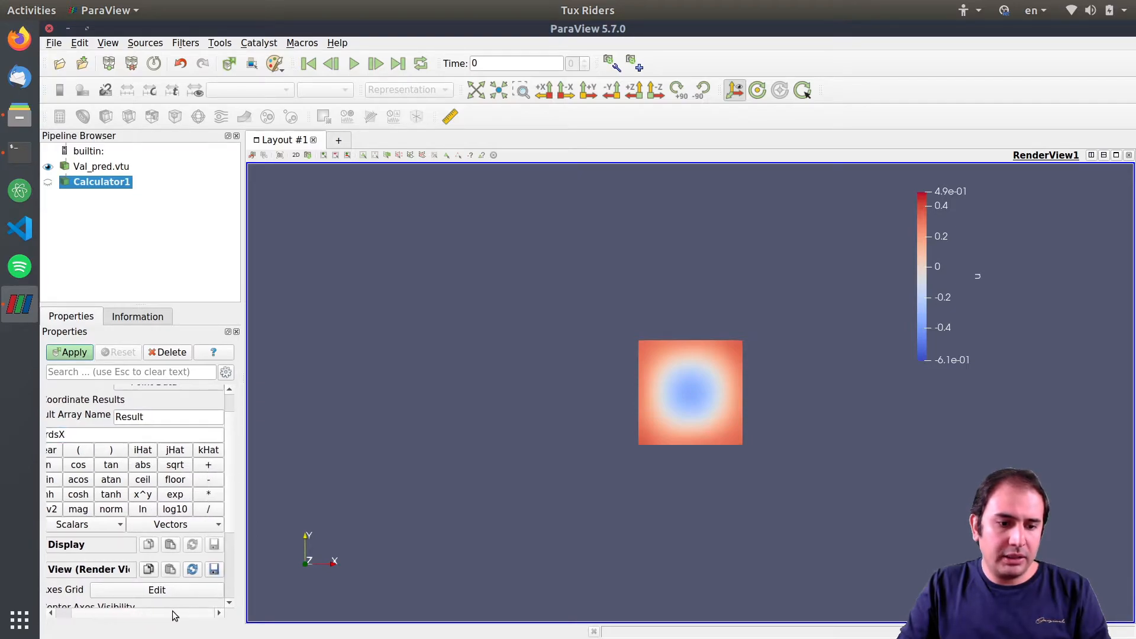
left_click(201, 495)
left_click_drag(158, 613, 138, 610)
left_click(121, 438)
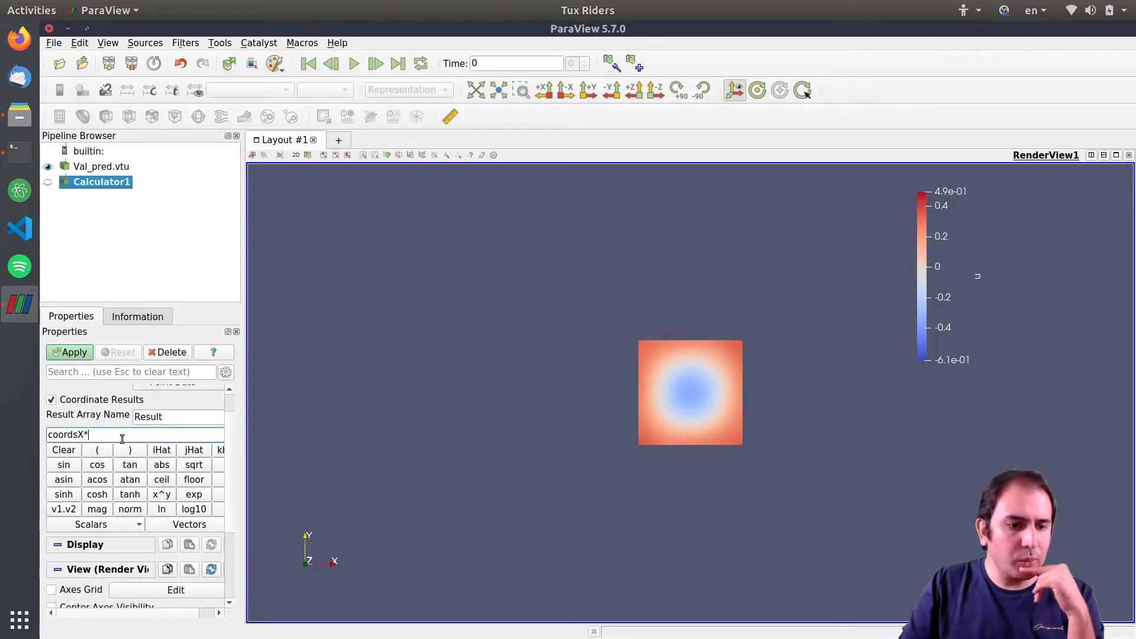
mouse_move(158, 614)
left_mouse_down()
mouse_move(167, 614)
mouse_move(145, 615)
left_mouse_up()
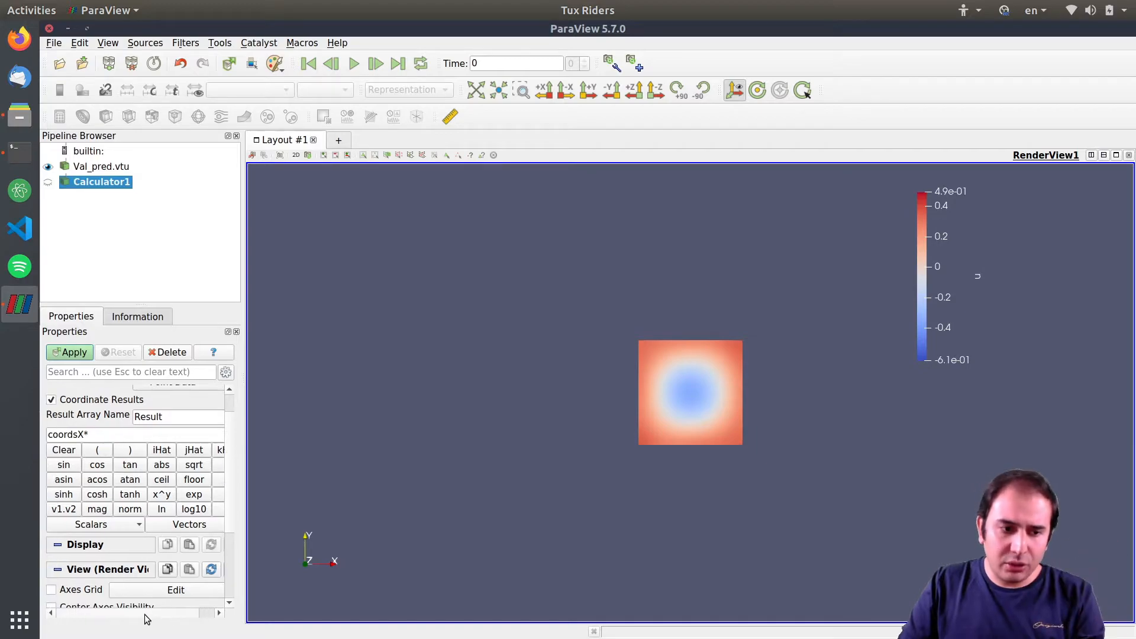
left_click(163, 451)
left_click(133, 430)
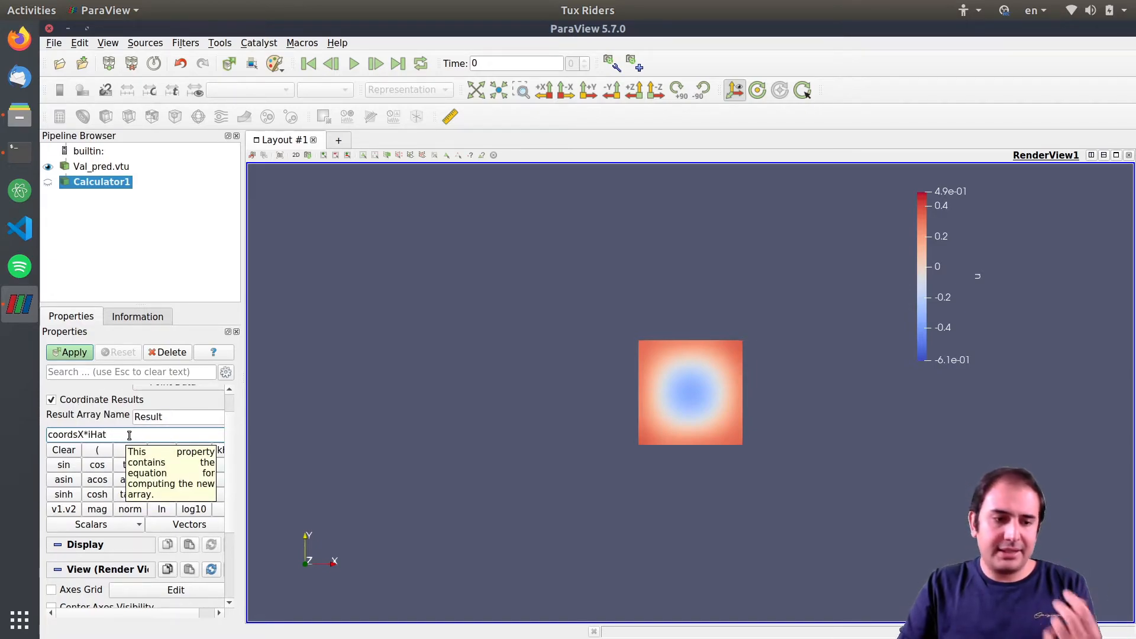
Complete the Calculator1 expression as coordsX*iHat+coordsY*jHat+t*kHat and apply the filter
double_click(121, 432)
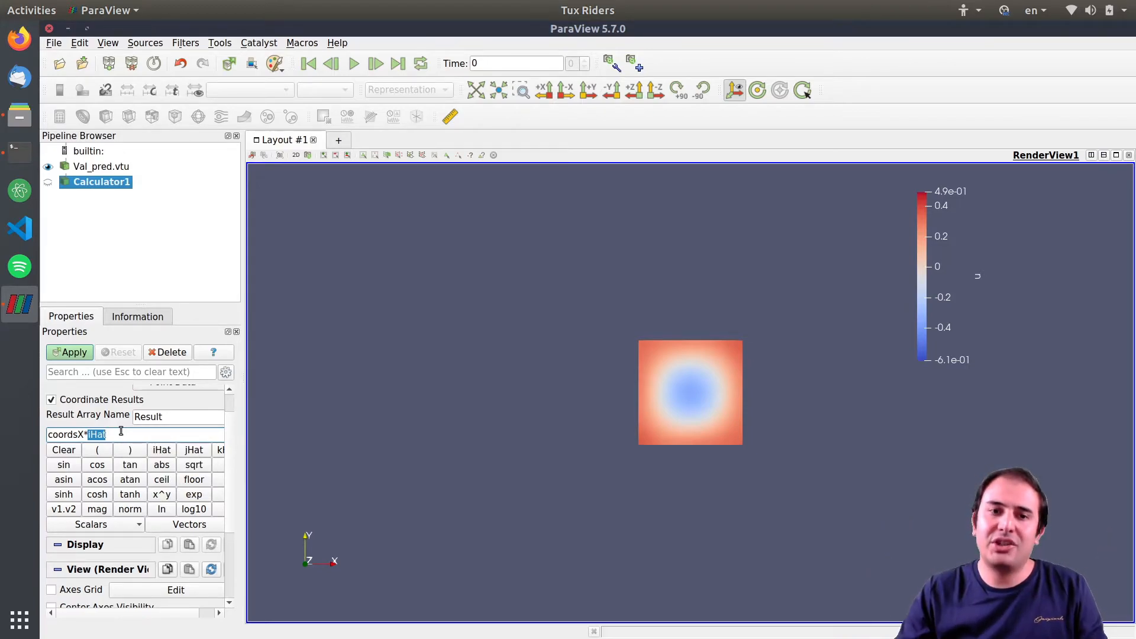
left_click(121, 432)
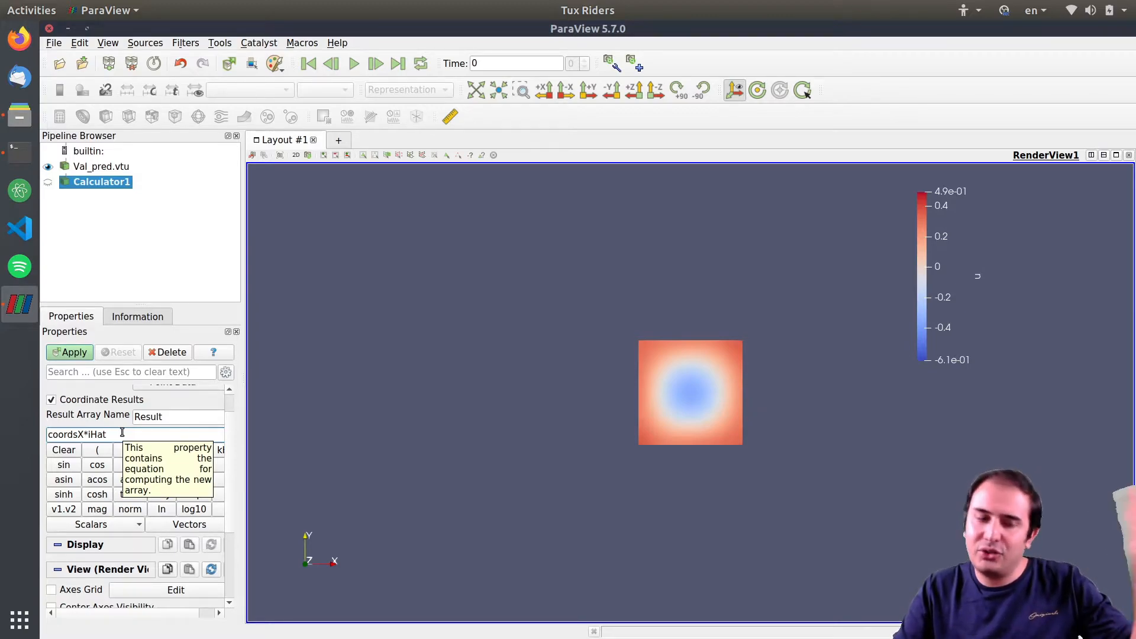
type("+")
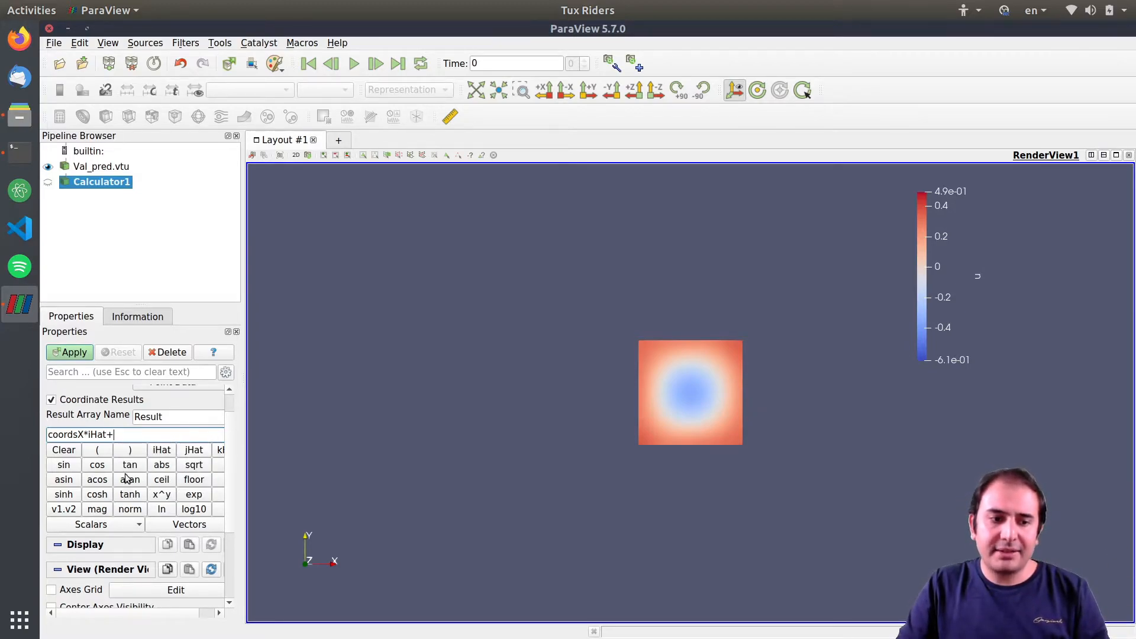
left_click(88, 524)
left_click(79, 417)
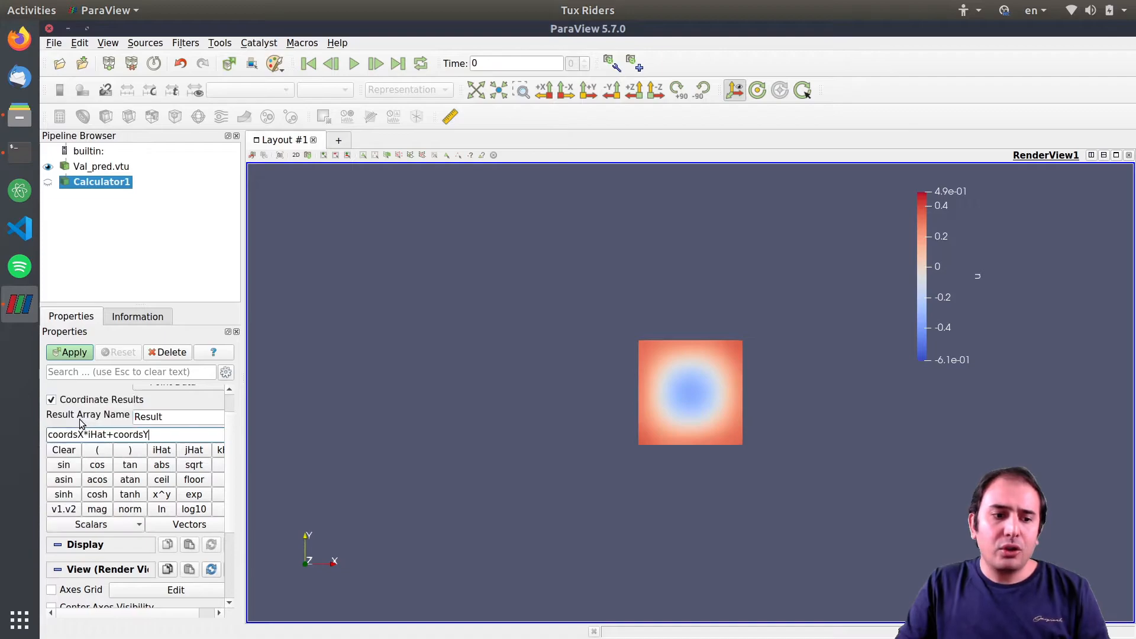
type("*")
left_click(194, 451)
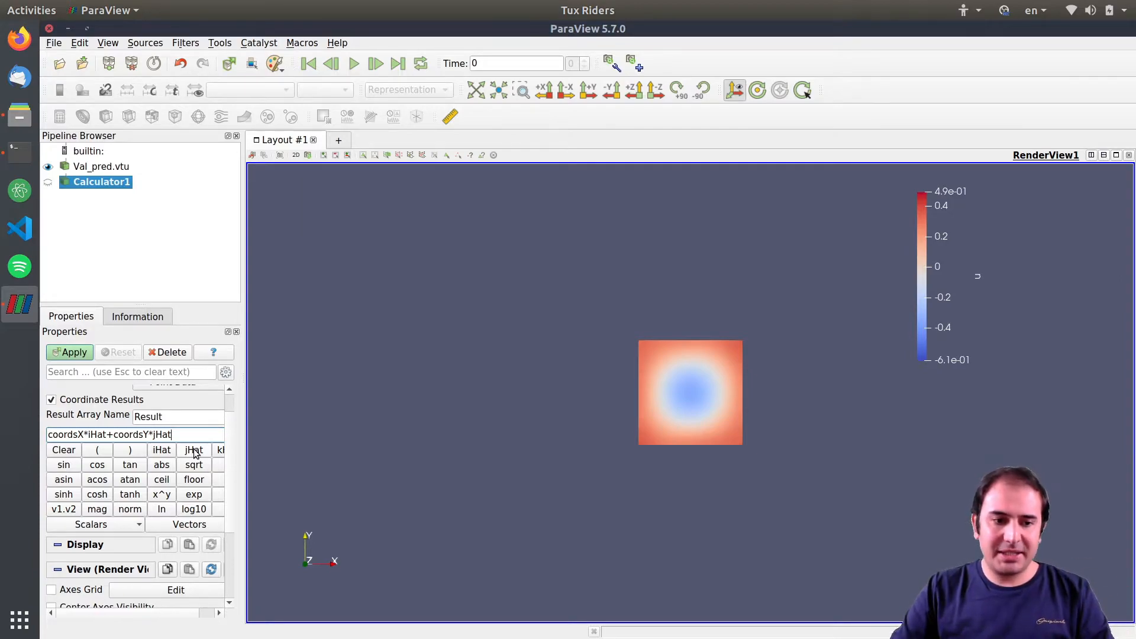
type("+t*")
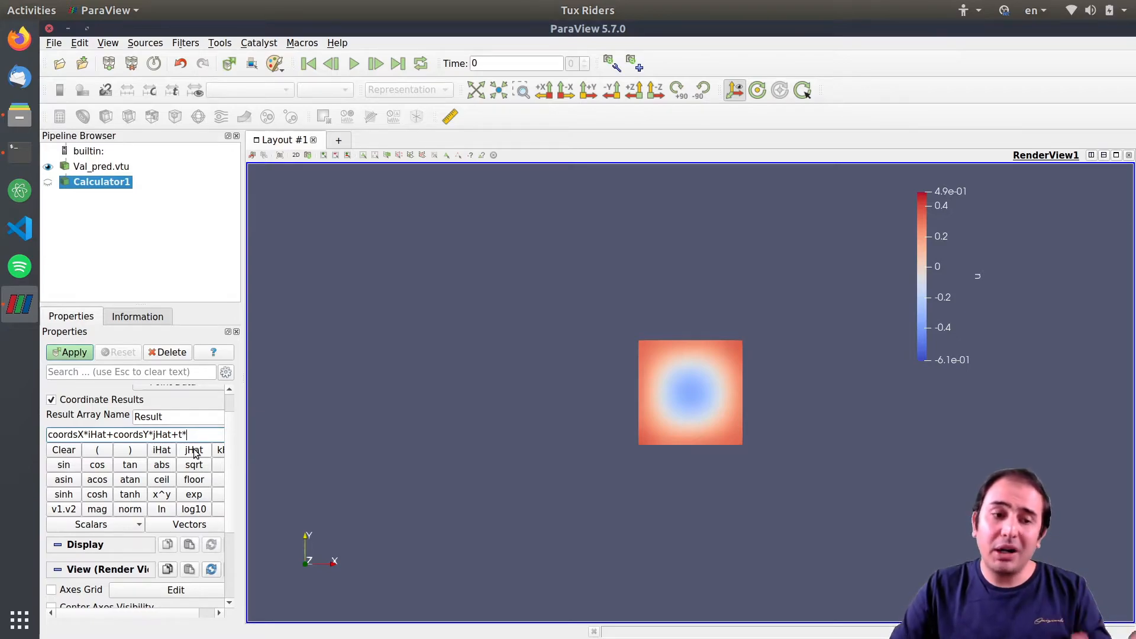
left_click(221, 450)
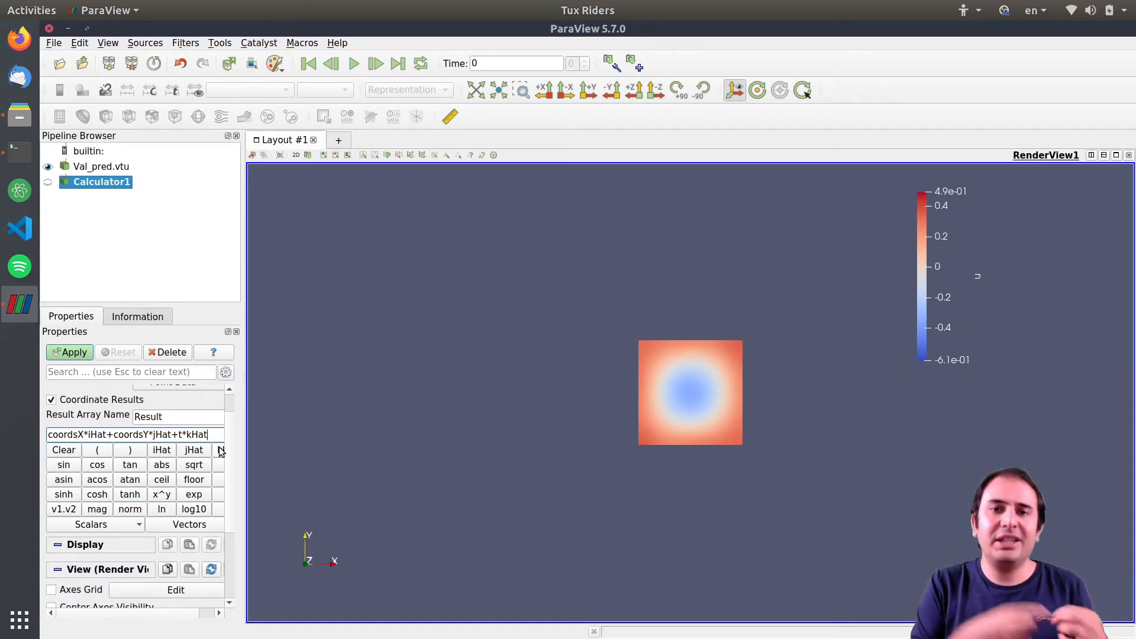
left_click(76, 353)
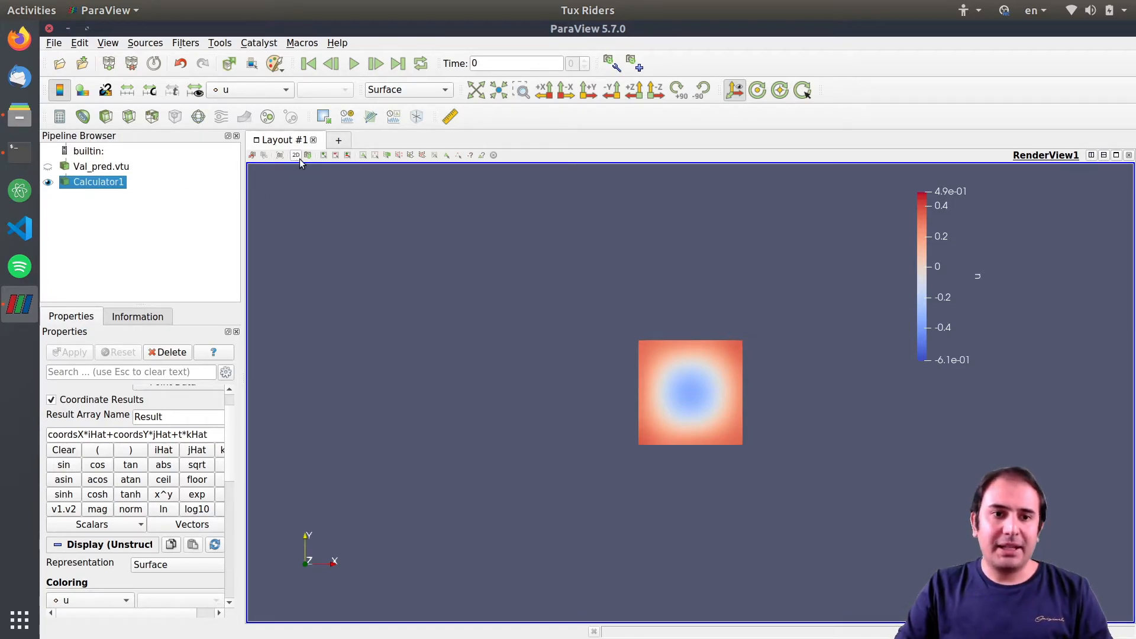
Switch the render view from 2D to 3D interaction and display Calculator1 as an obliquely viewed stack of layers
left_click(48, 181)
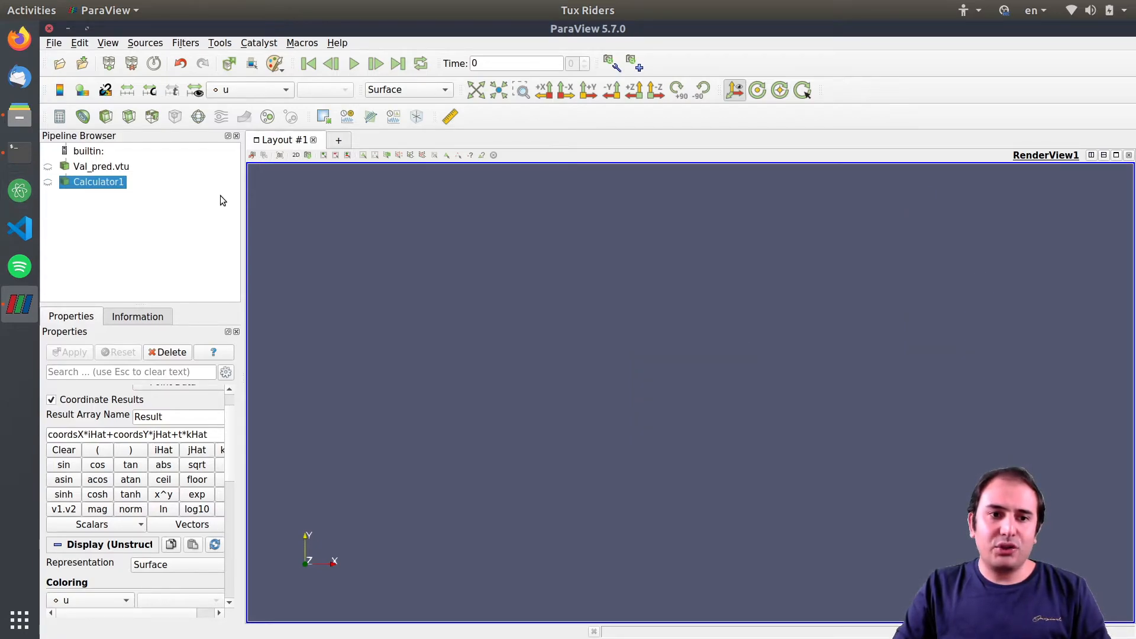
left_click(296, 156)
left_click(48, 182)
left_click_drag(555, 373, 673, 343)
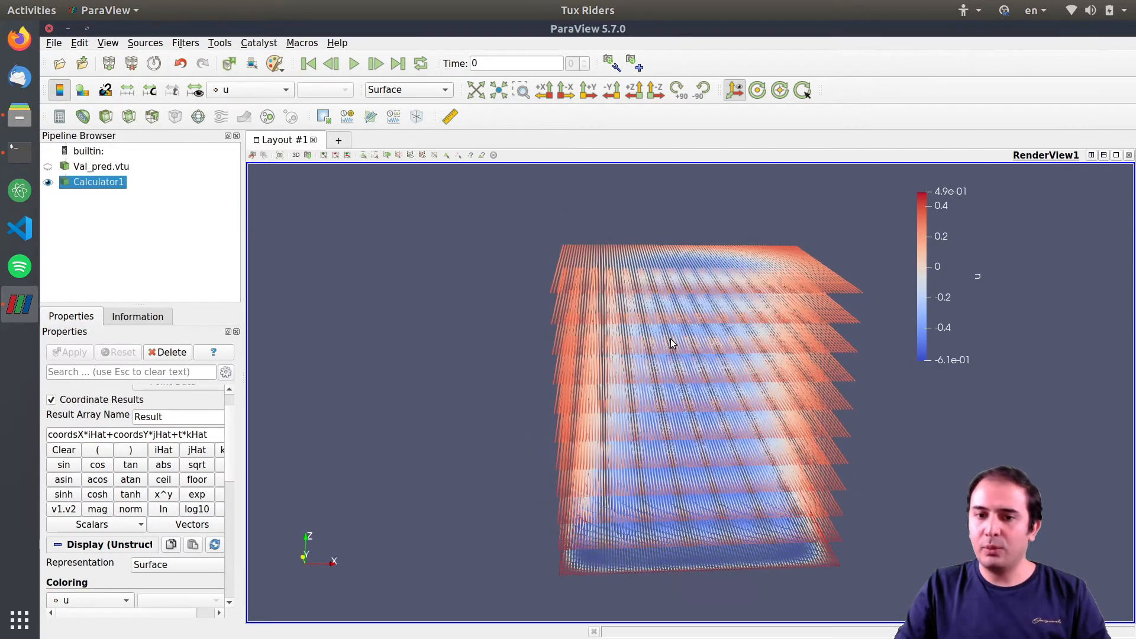
right_click_drag(694, 341, 637, 230)
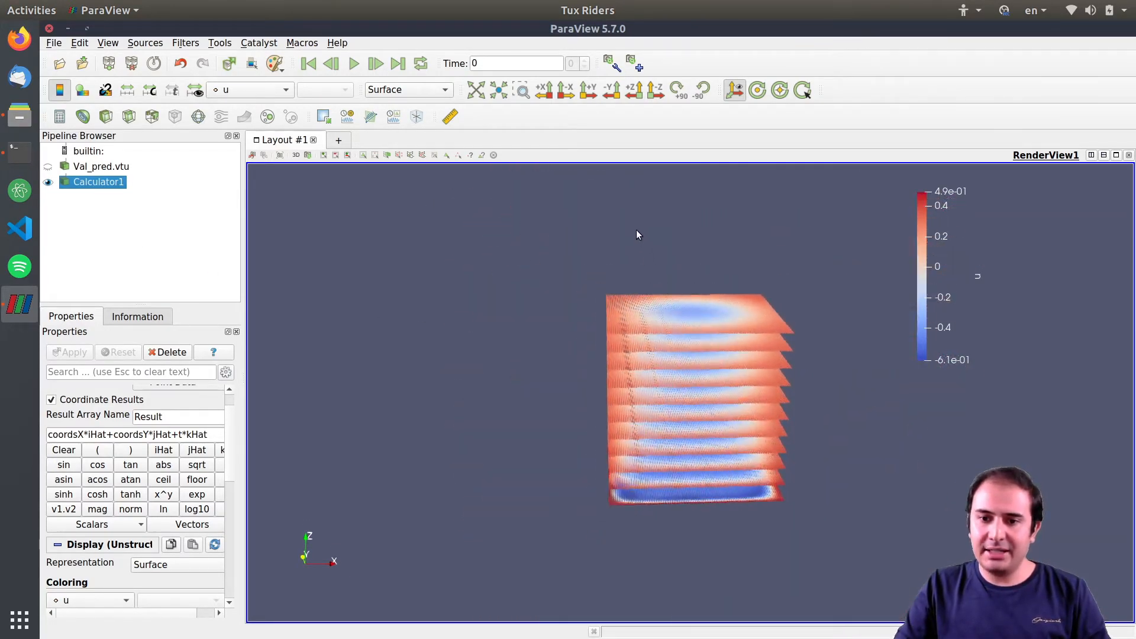
left_click_drag(719, 401, 651, 379)
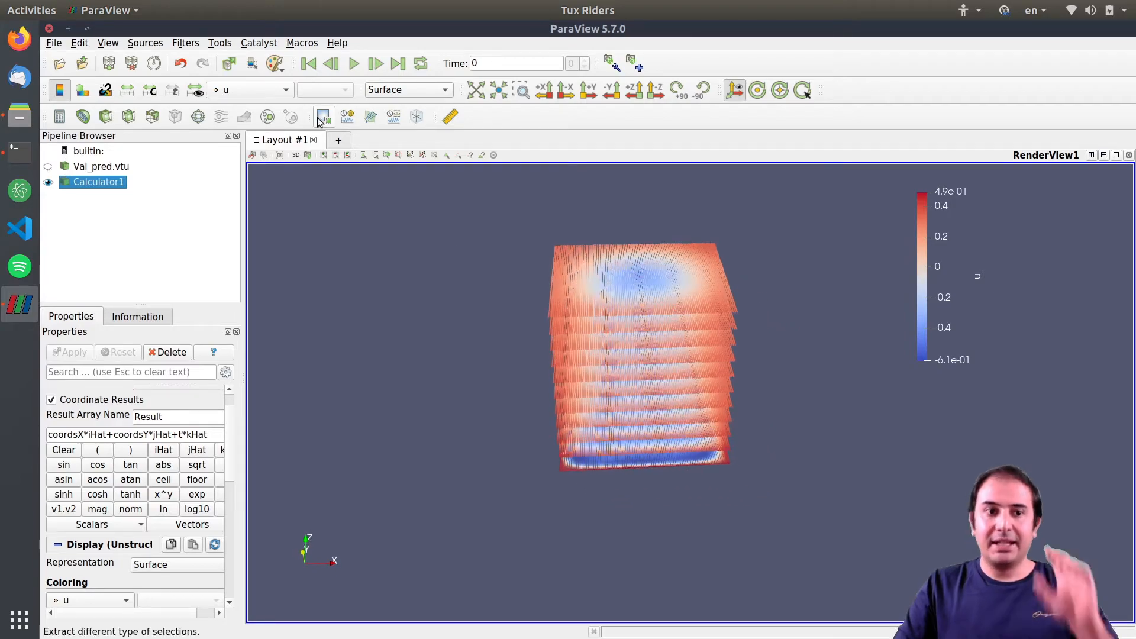
Examine the stacked time layers of Calculator1 from several angles and distances
left_click(240, 90)
left_click(599, 332)
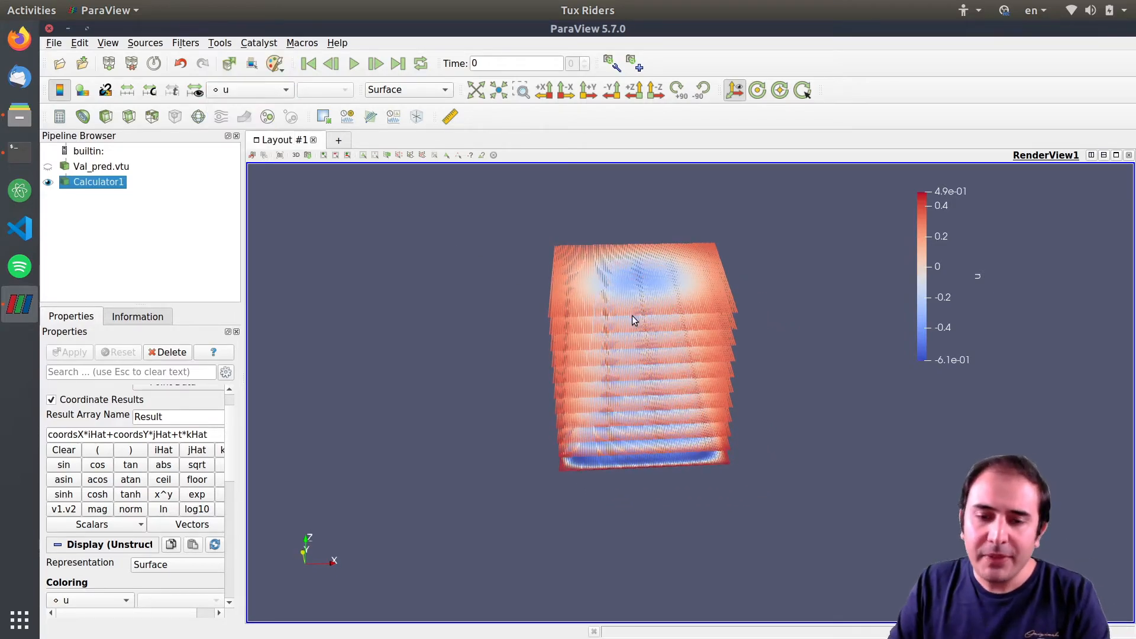
left_click_drag(632, 315, 637, 310)
right_click_drag(637, 310, 594, 192)
right_click_drag(668, 378, 643, 368)
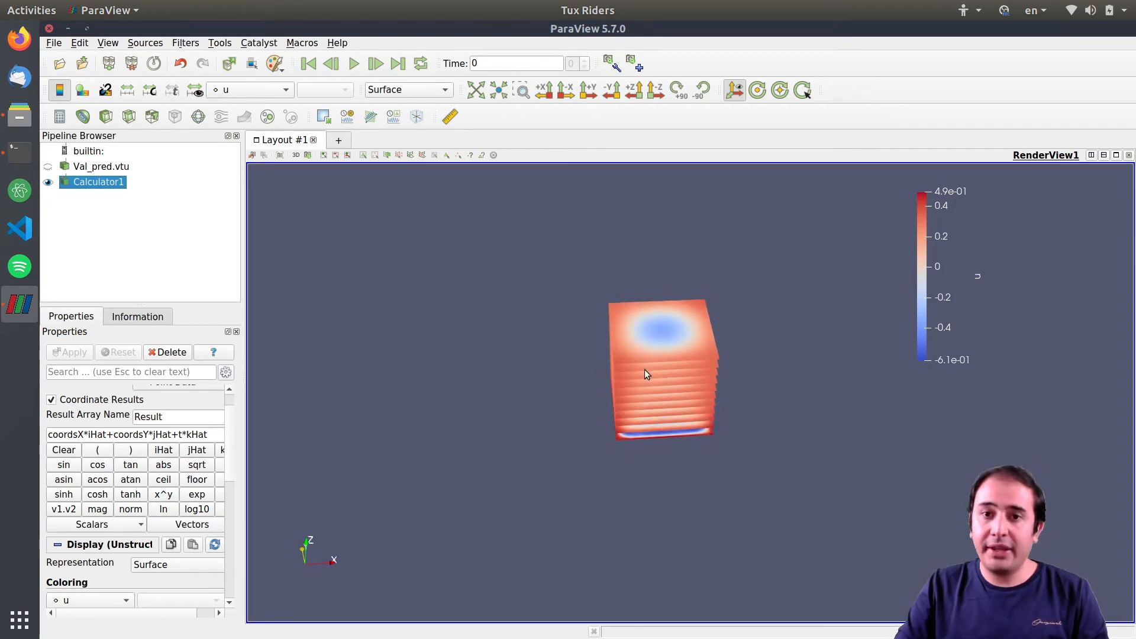
mouse_move(654, 386)
left_mouse_down()
mouse_move(655, 296)
mouse_move(657, 369)
mouse_move(672, 392)
left_mouse_up()
left_click_drag(623, 424, 644, 341)
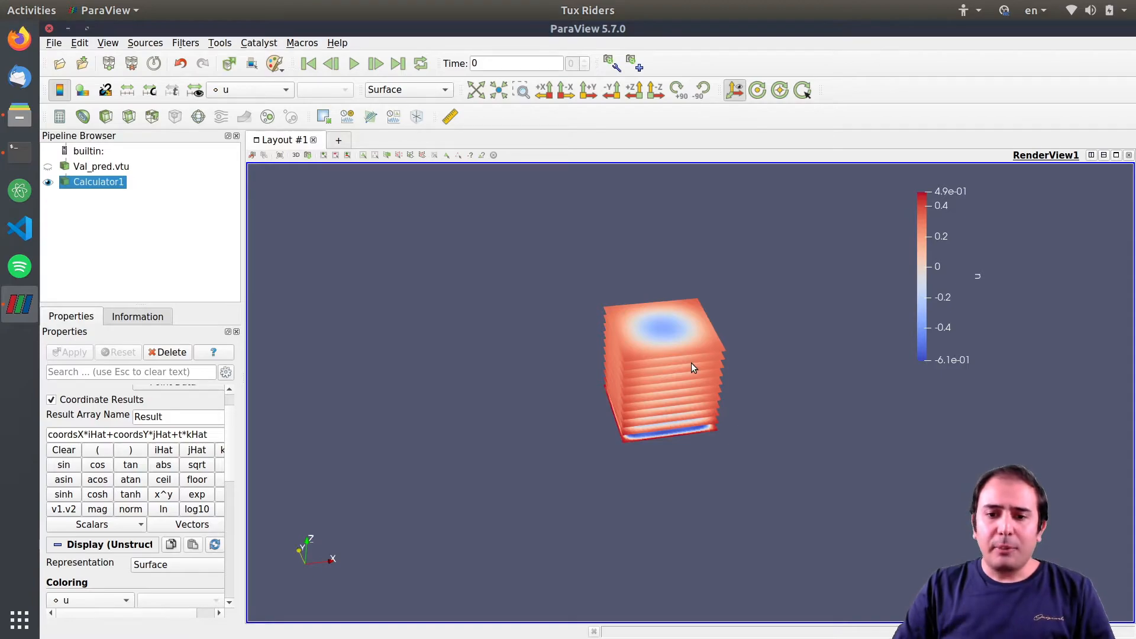
left_click_drag(677, 368, 648, 385)
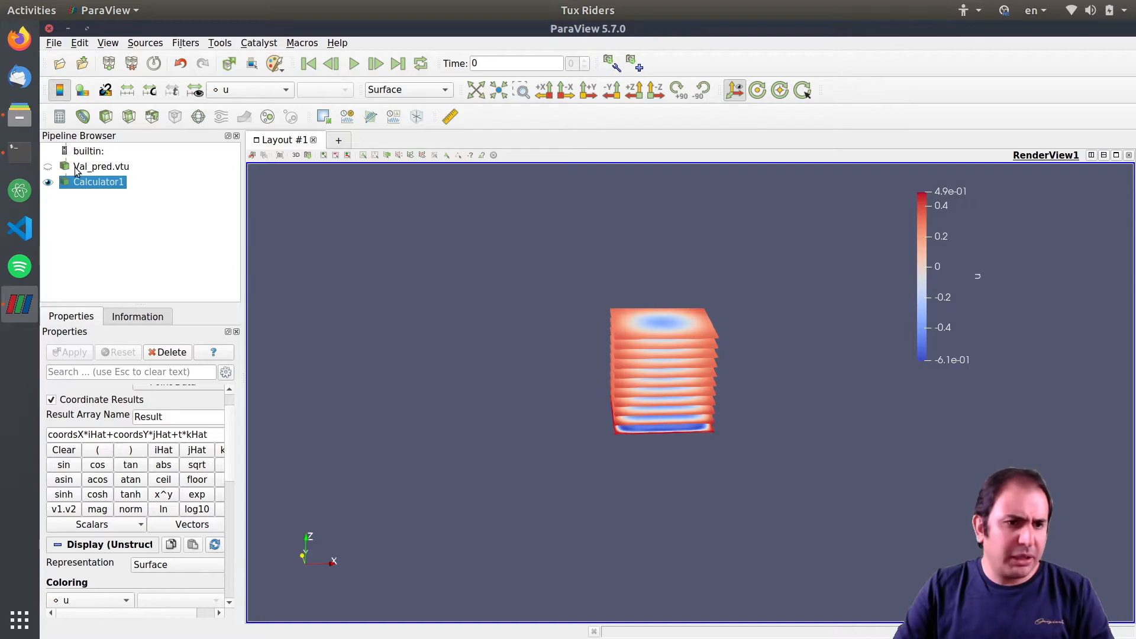
Inspect the t values of Val_pred.vtu down to the last row in a SpreadSheet View beside the render view, and close it
left_click(97, 167)
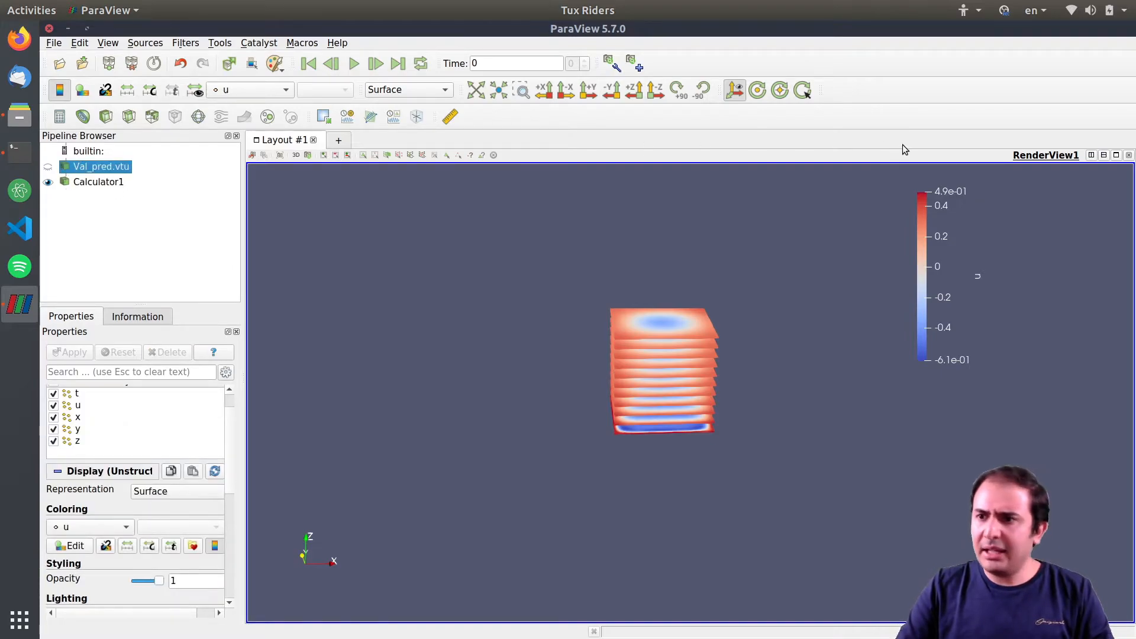
left_click(1089, 156)
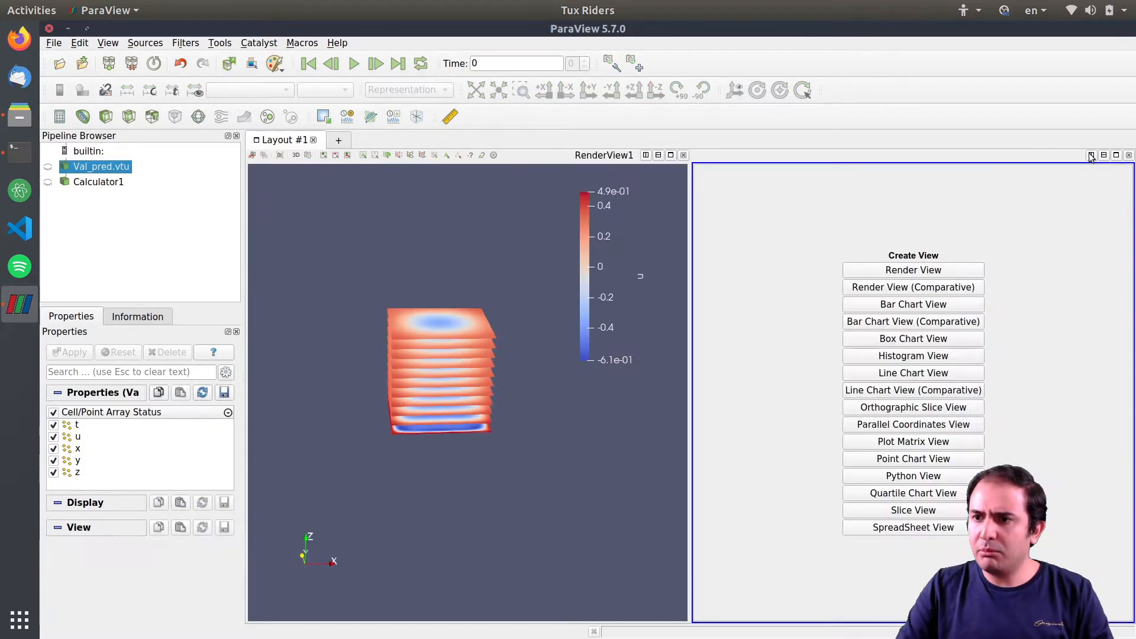
left_click(893, 528)
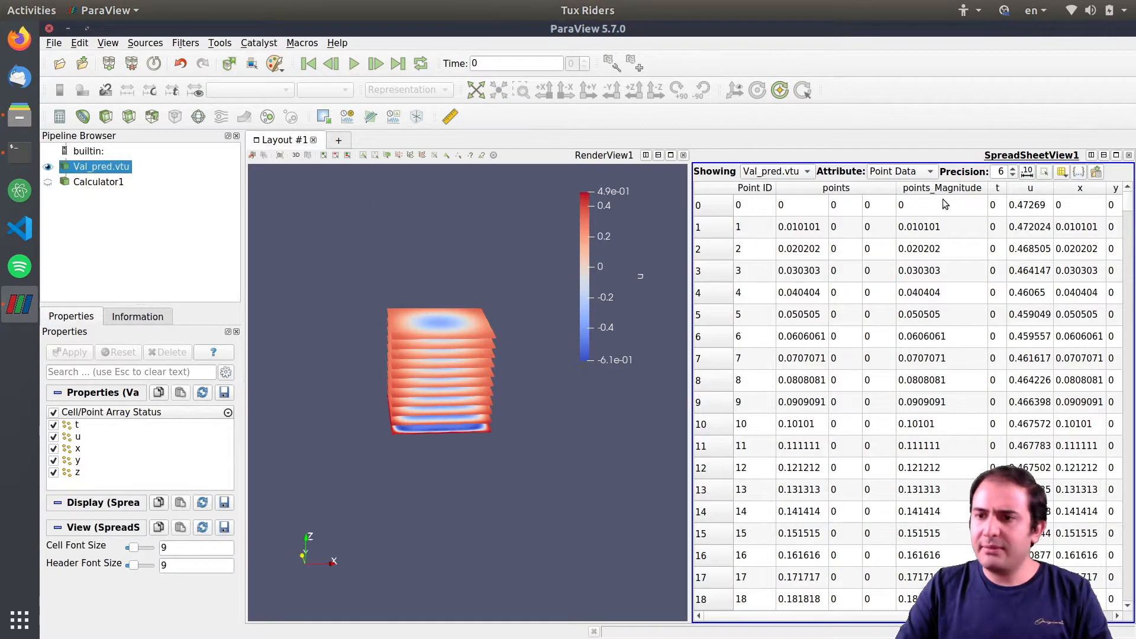
left_click_drag(1131, 204, 1132, 240)
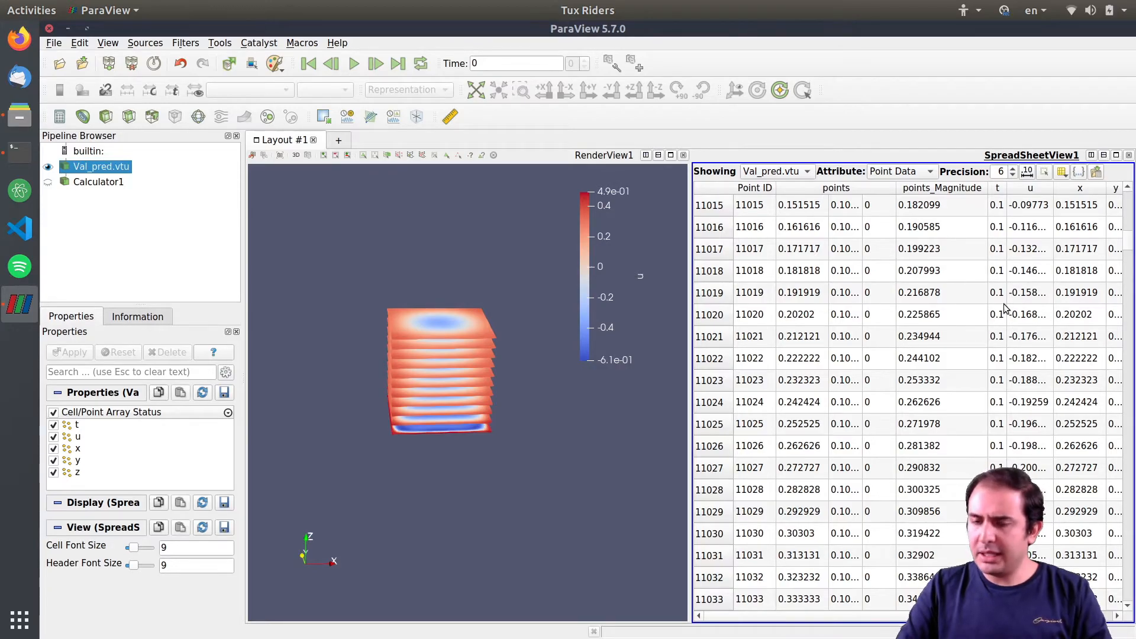
left_click_drag(1132, 247, 1132, 603)
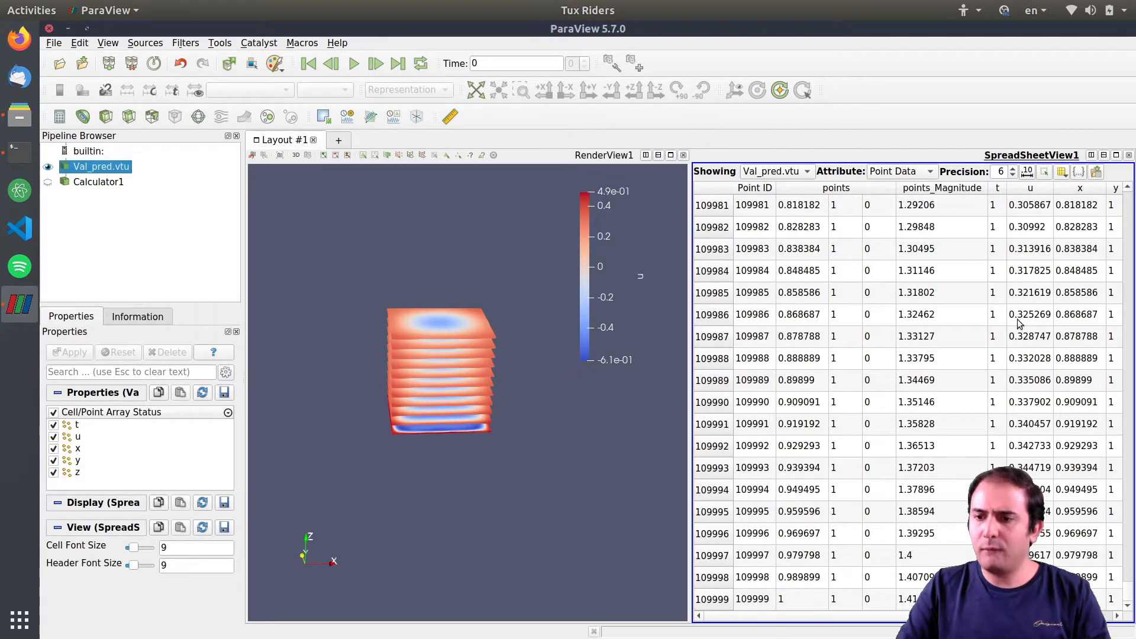
left_click(1129, 155)
Add a Threshold filter to Calculator1 with t as its scalars
left_click_drag(669, 388, 666, 371)
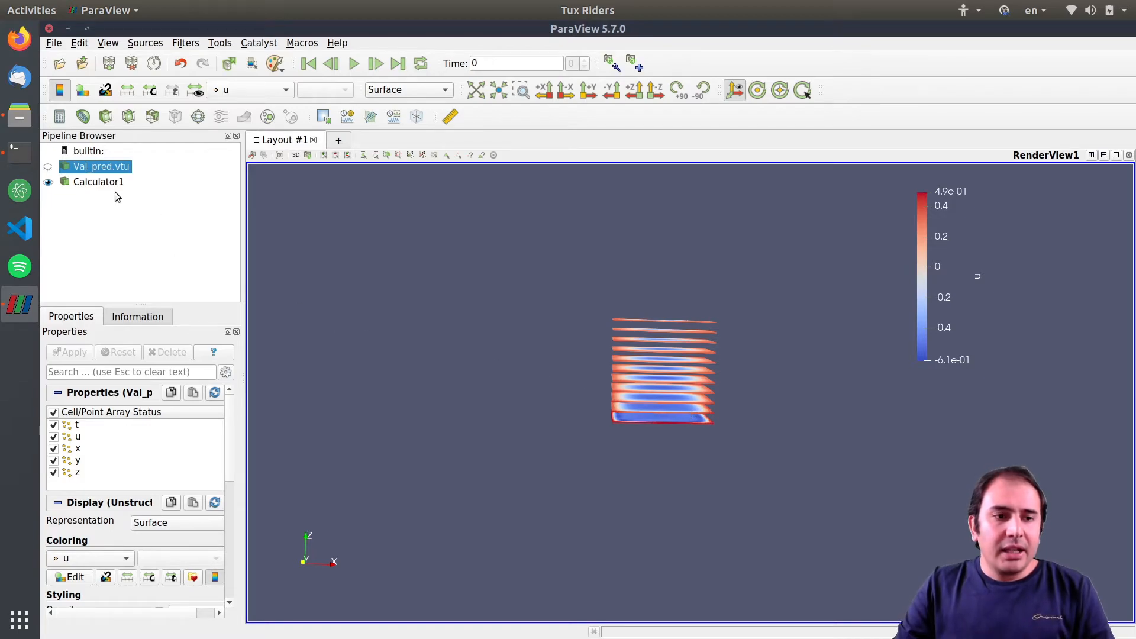
left_click(98, 181)
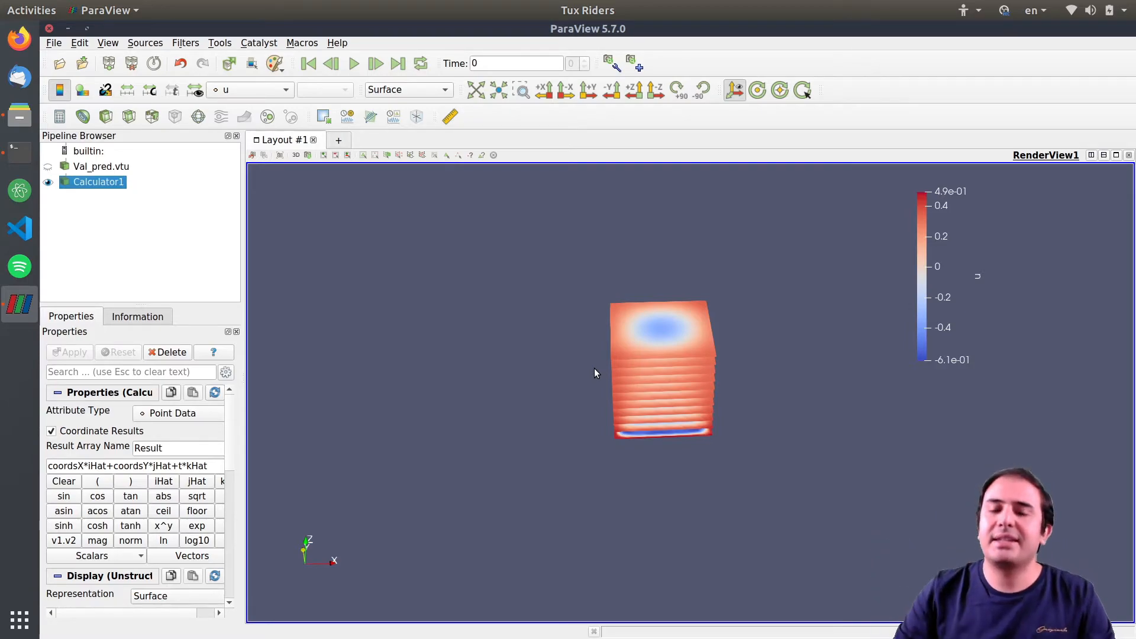
left_click_drag(634, 367, 653, 362)
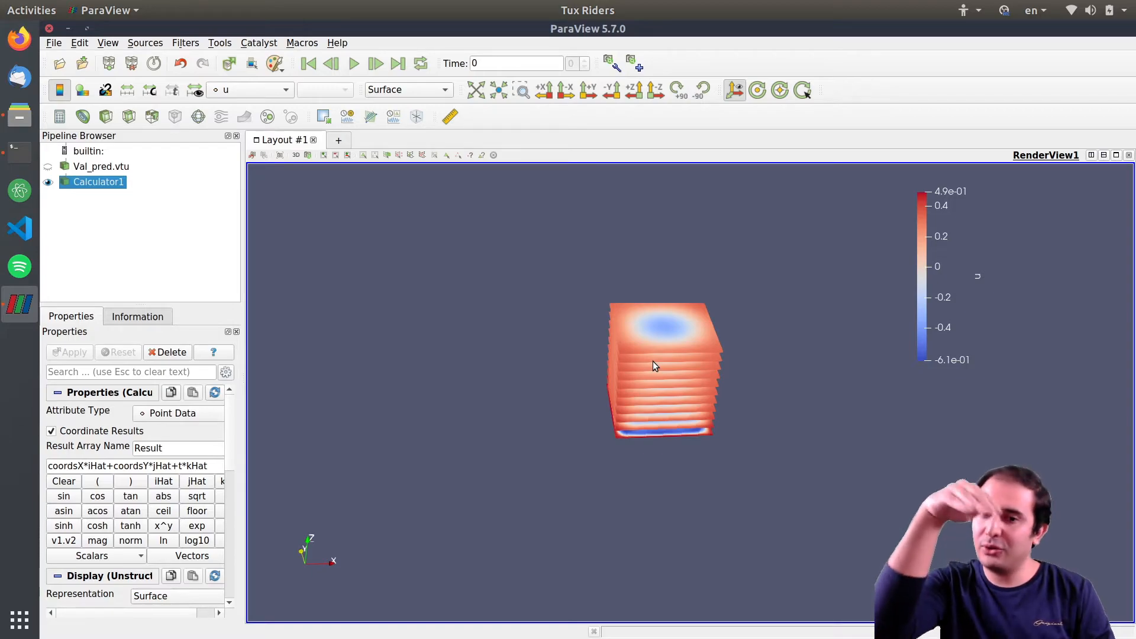
left_click(152, 117)
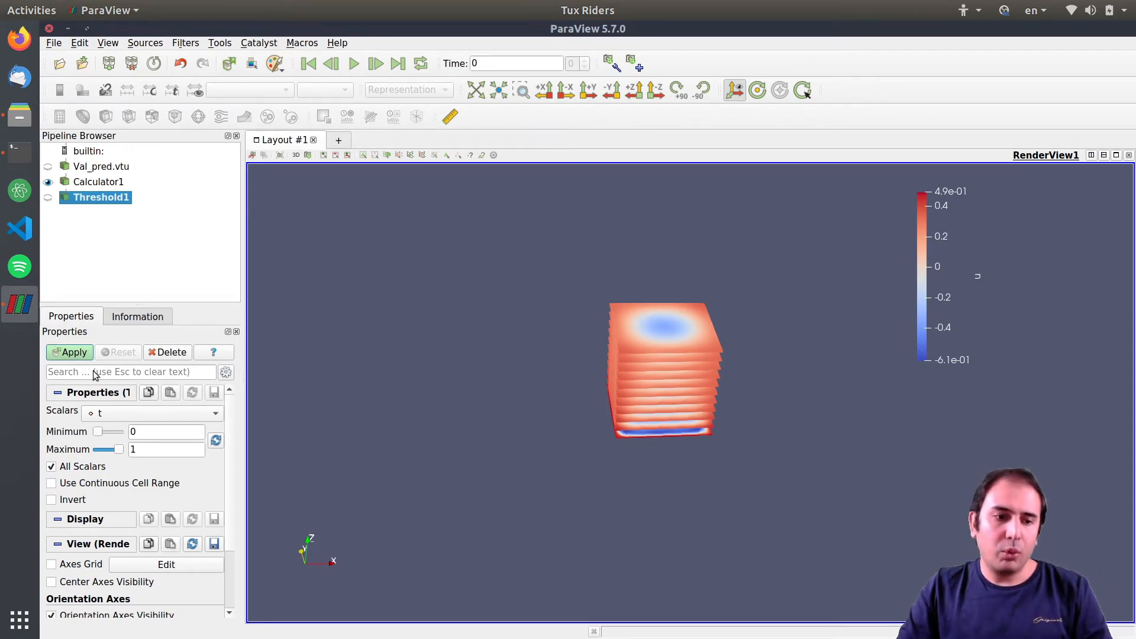
left_click(140, 431)
left_click_drag(148, 431, 116, 433)
left_click_drag(373, 438, 564, 431)
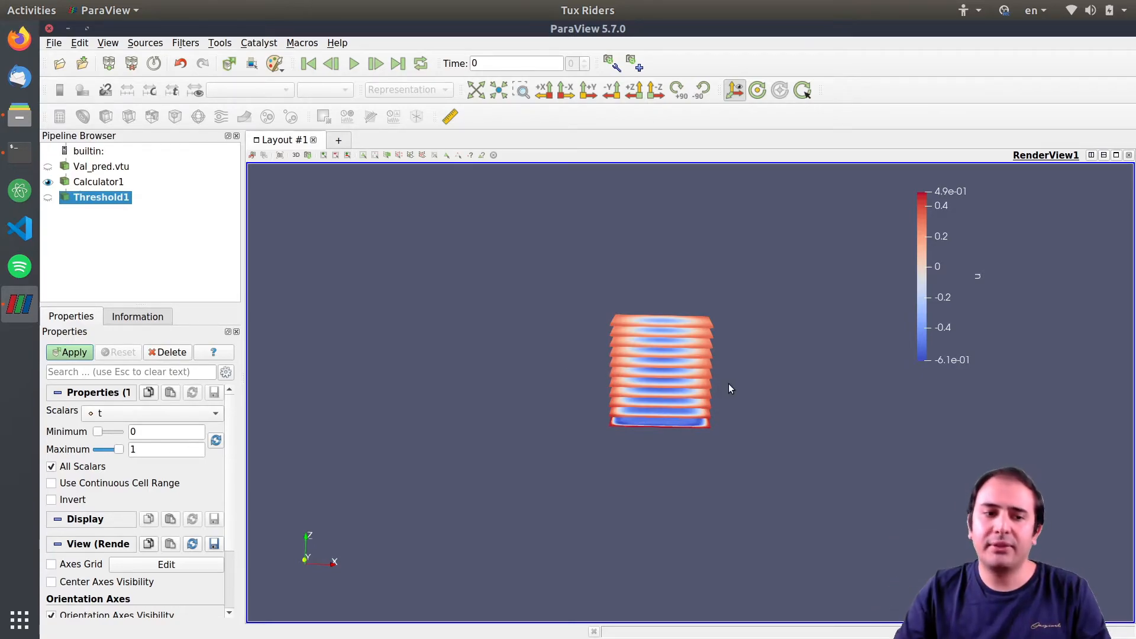
Set the Threshold1 range to a minimum of 0.49 and a maximum of 0.51, and apply the filter
left_click(170, 430)
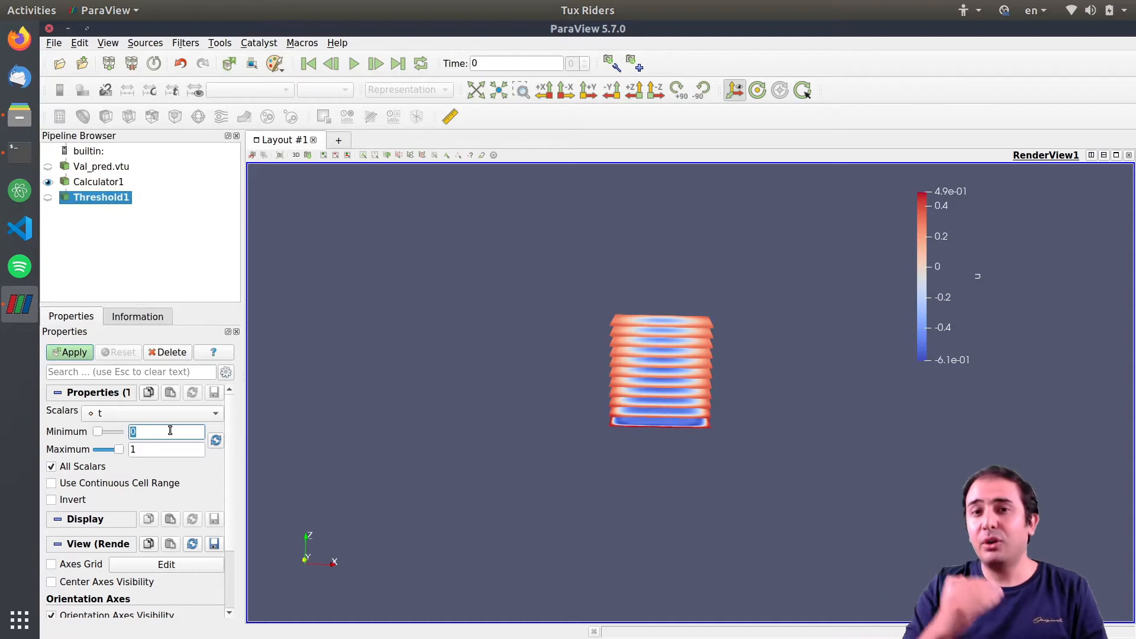
type("0.")
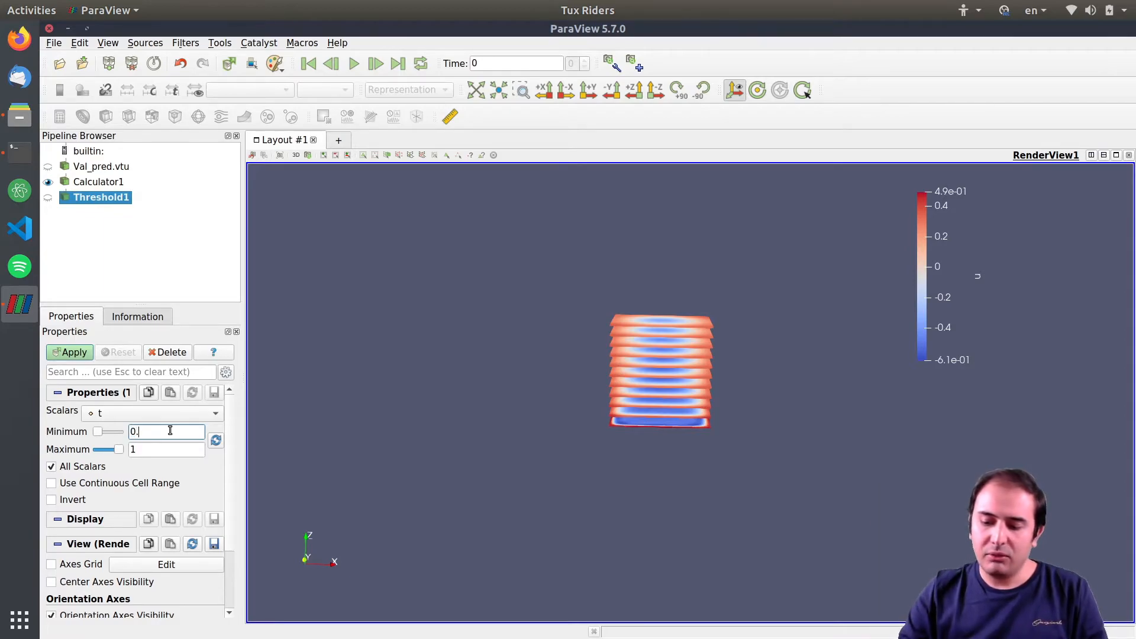
type("49")
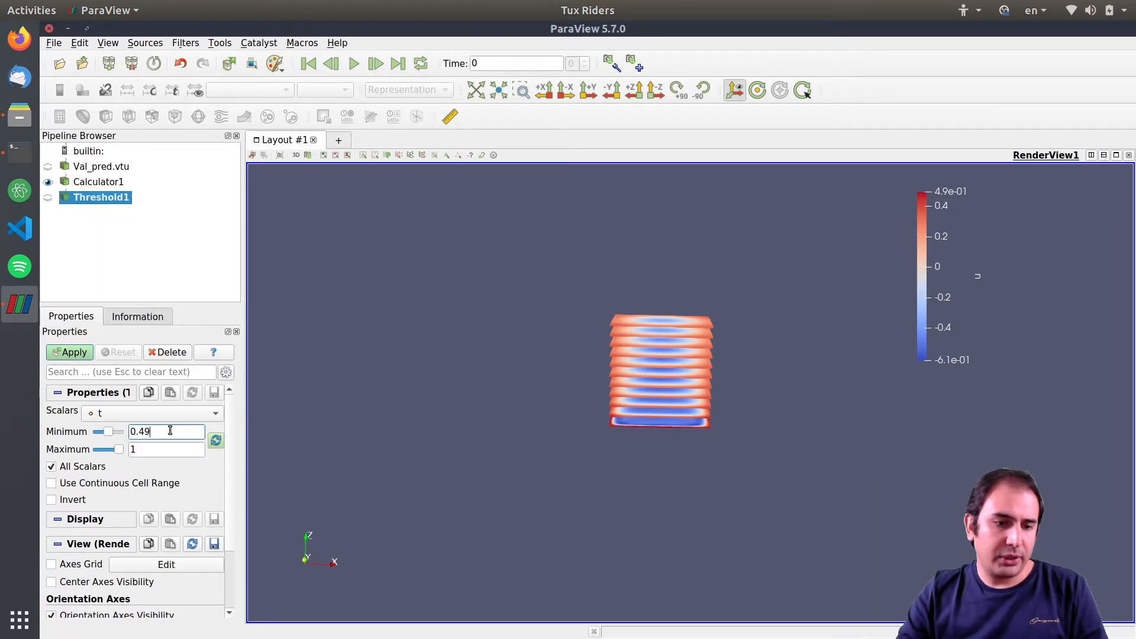
double_click(152, 450)
type("0.51")
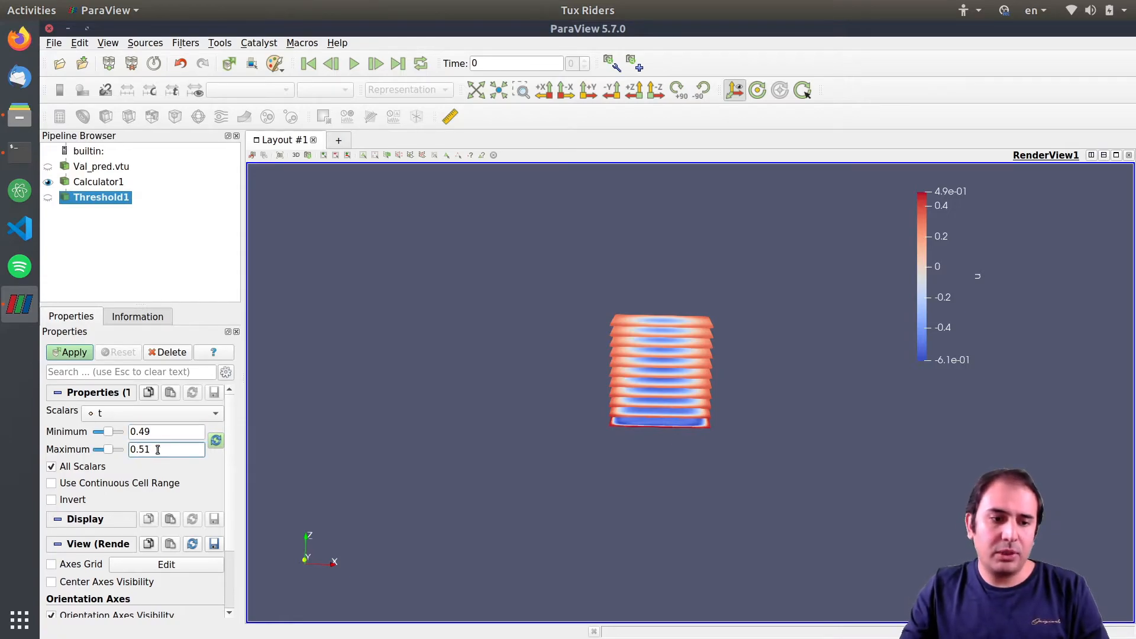
left_click(74, 355)
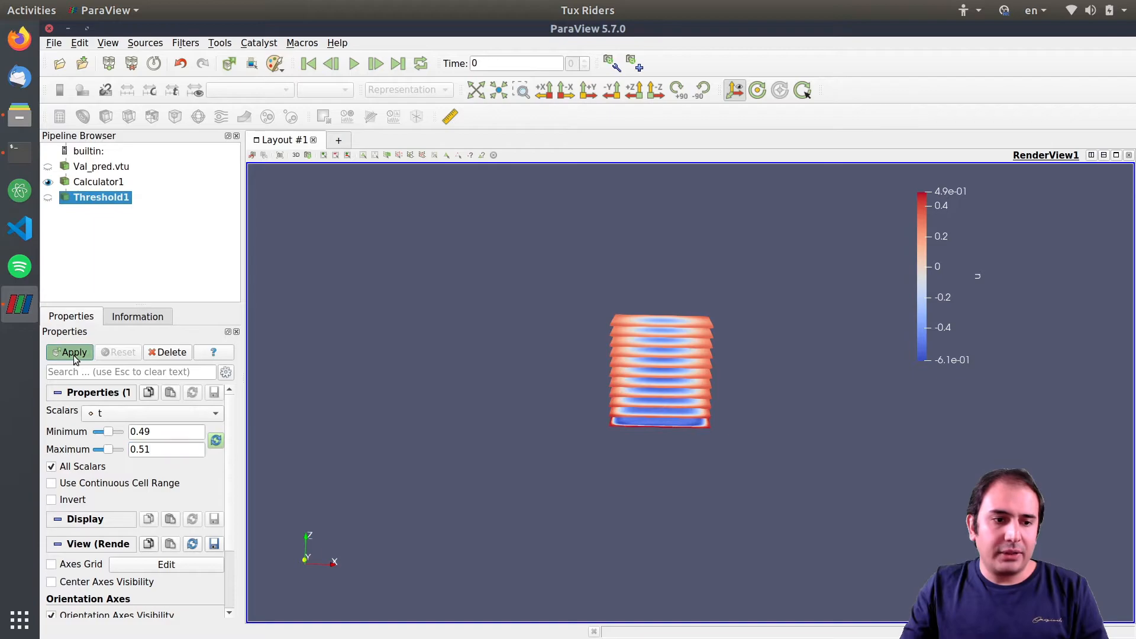
View the extracted layer from above and check which scalars Threshold1 offers, keeping t
left_click_drag(583, 433, 590, 474)
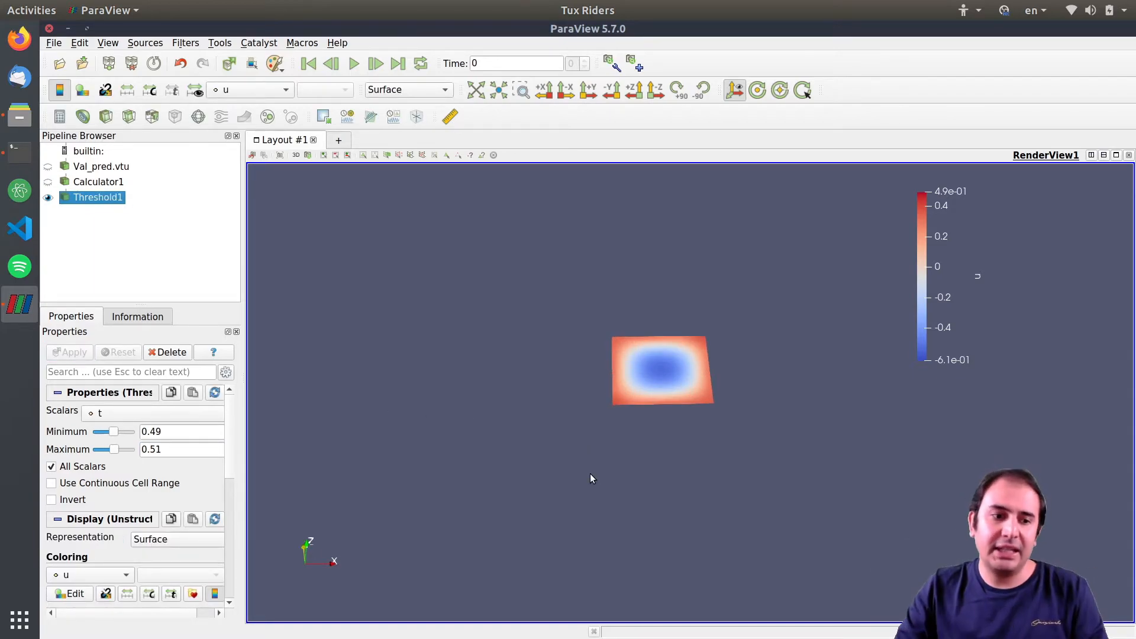
left_click(126, 413)
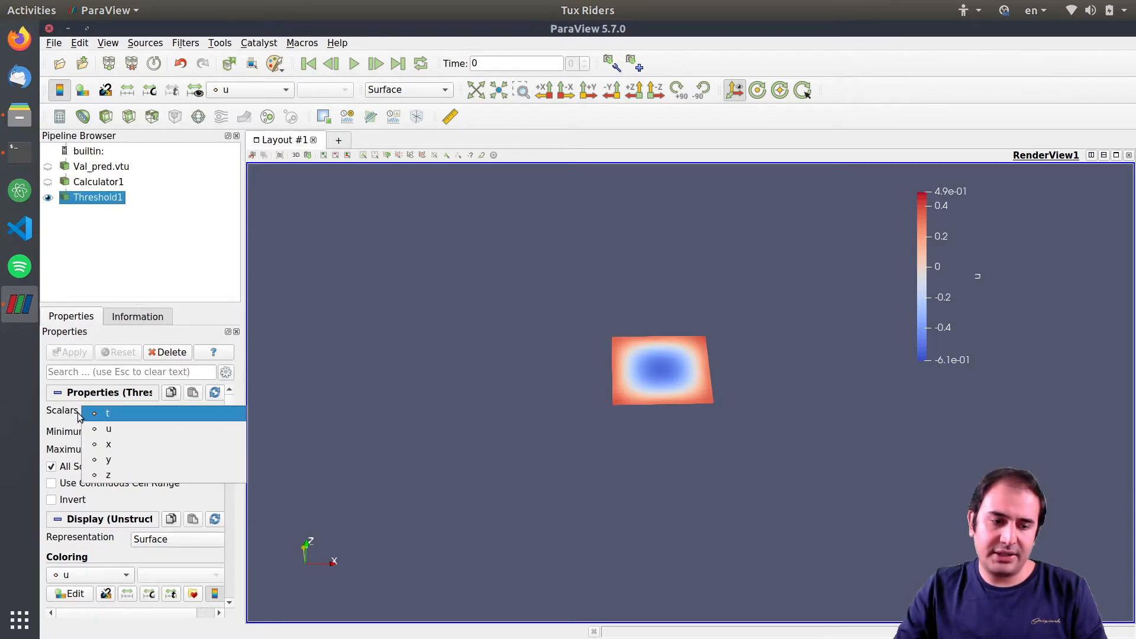
left_click(84, 414)
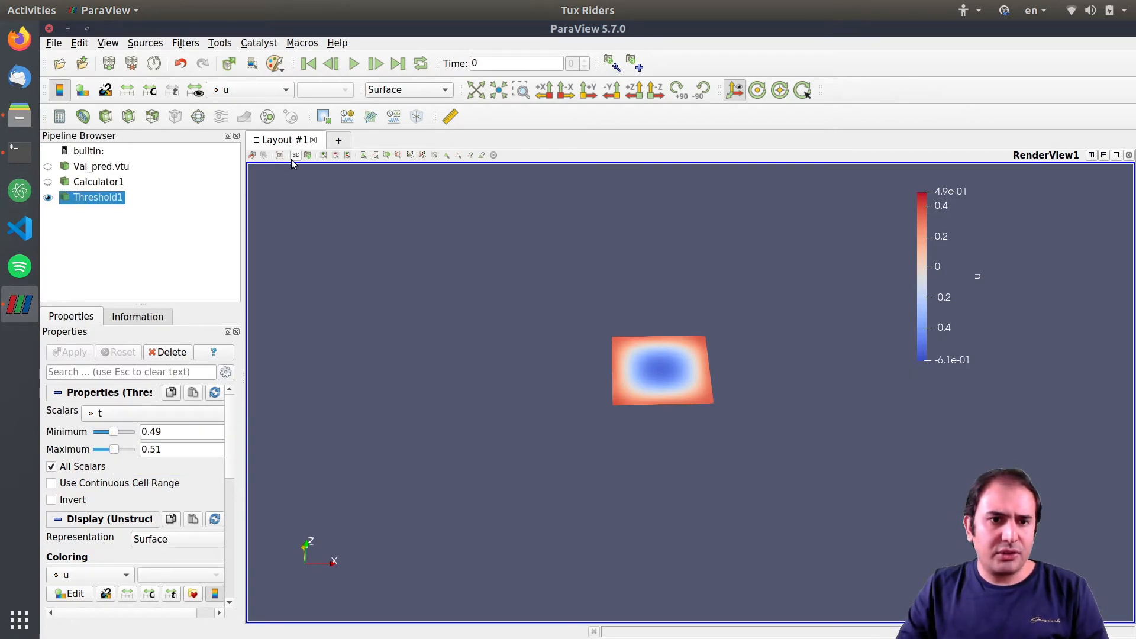
left_click_drag(373, 337, 378, 335)
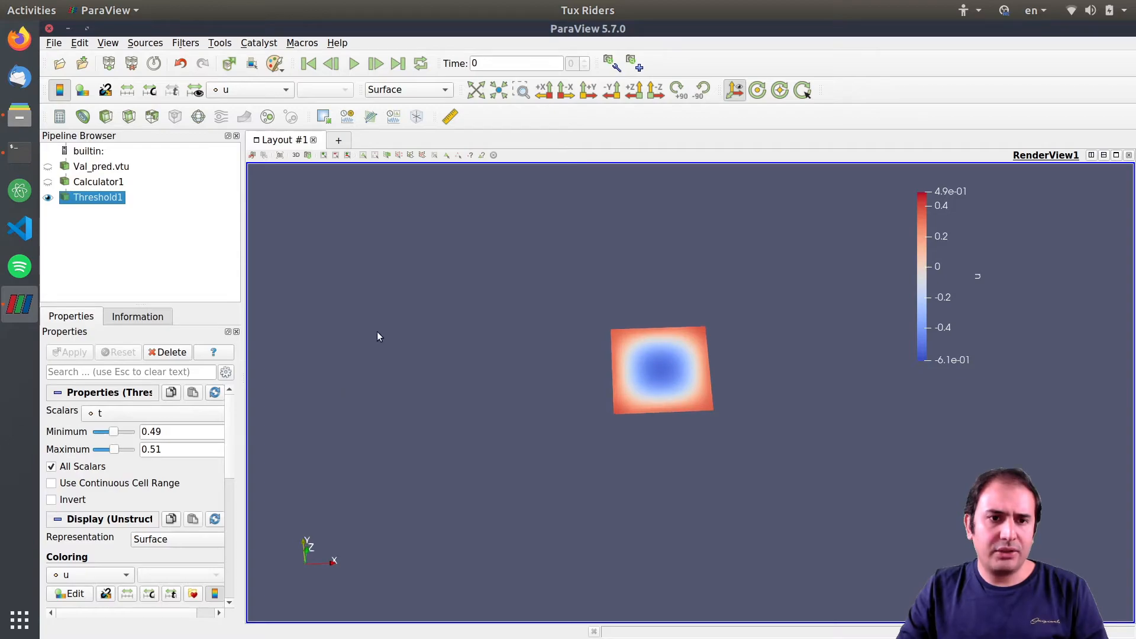
Align the camera to look along the negative Z direction at the extracted layer
left_click(307, 155)
left_click_drag(597, 76, 352, 66)
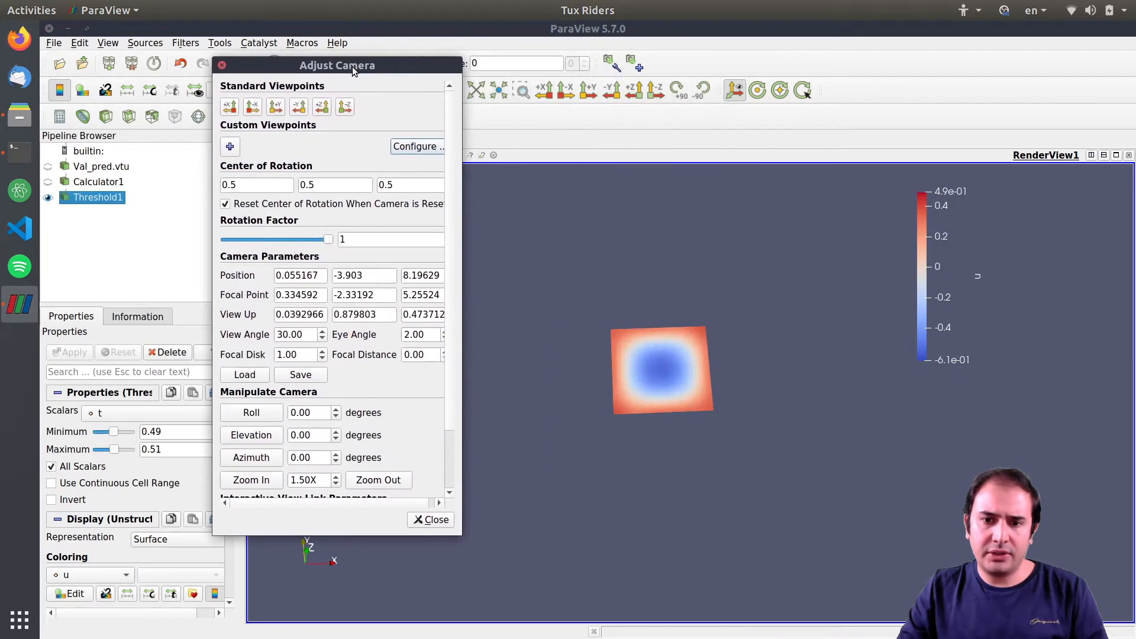
left_click(349, 107)
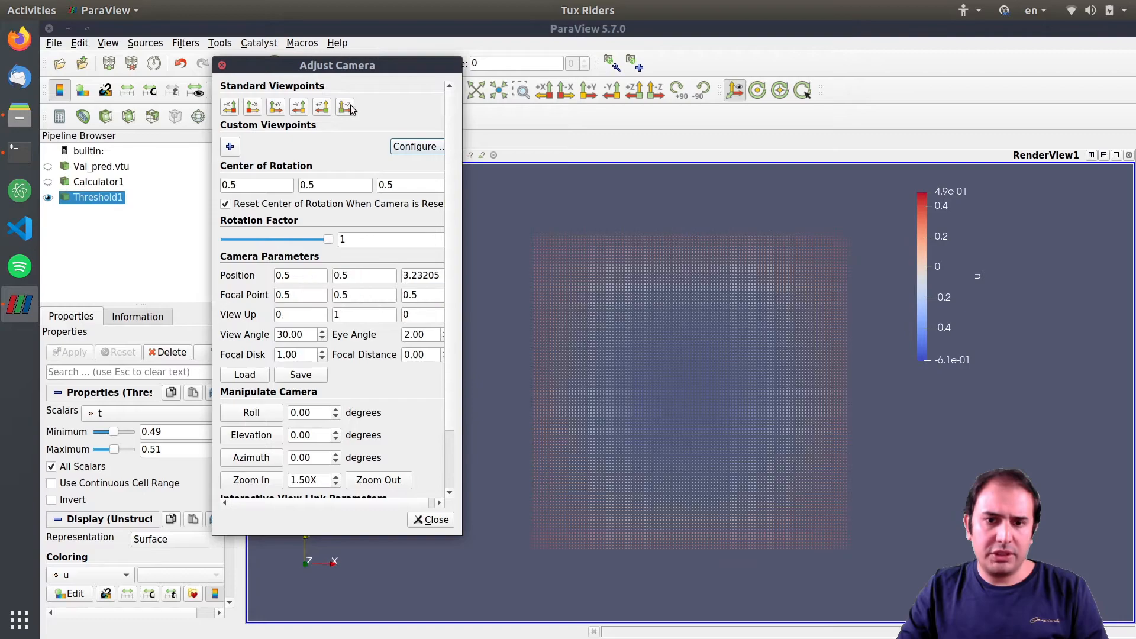
left_click(433, 520)
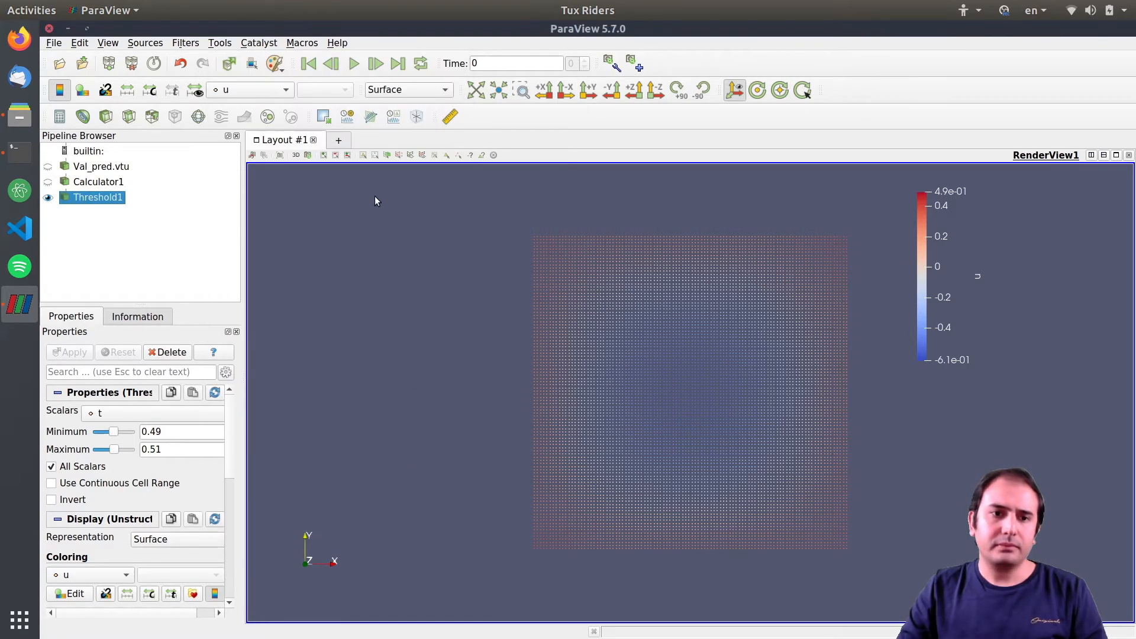
Switch the render view to 2D interaction, enlarge the layer slightly, and shift the color legend away from it
left_click(295, 155)
left_click_drag(739, 379, 716, 374)
mouse_move(680, 348)
right_mouse_down()
mouse_move(677, 374)
mouse_move(677, 360)
right_mouse_up()
left_click_drag(936, 257, 967, 254)
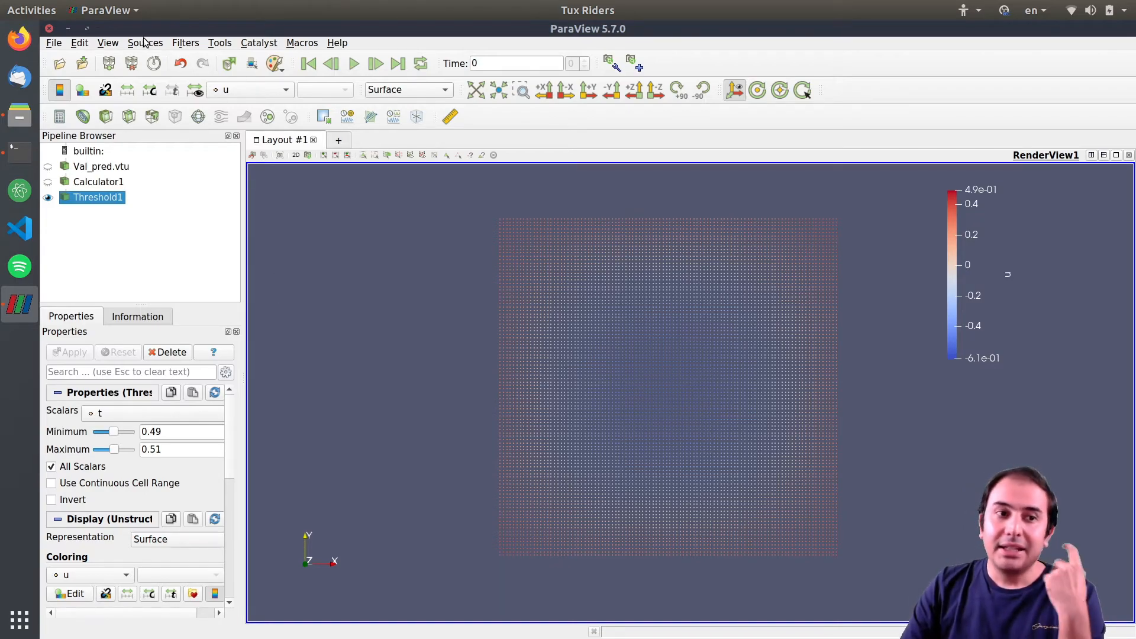
Show the Animation View and set the number of frames to 11
left_click(108, 43)
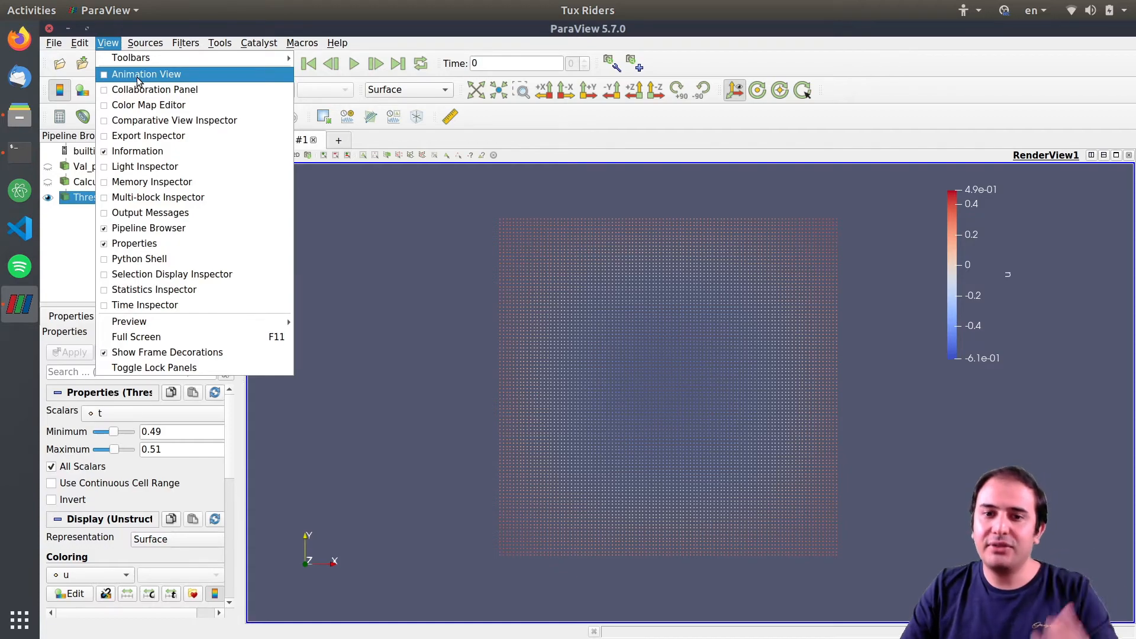
left_click(137, 75)
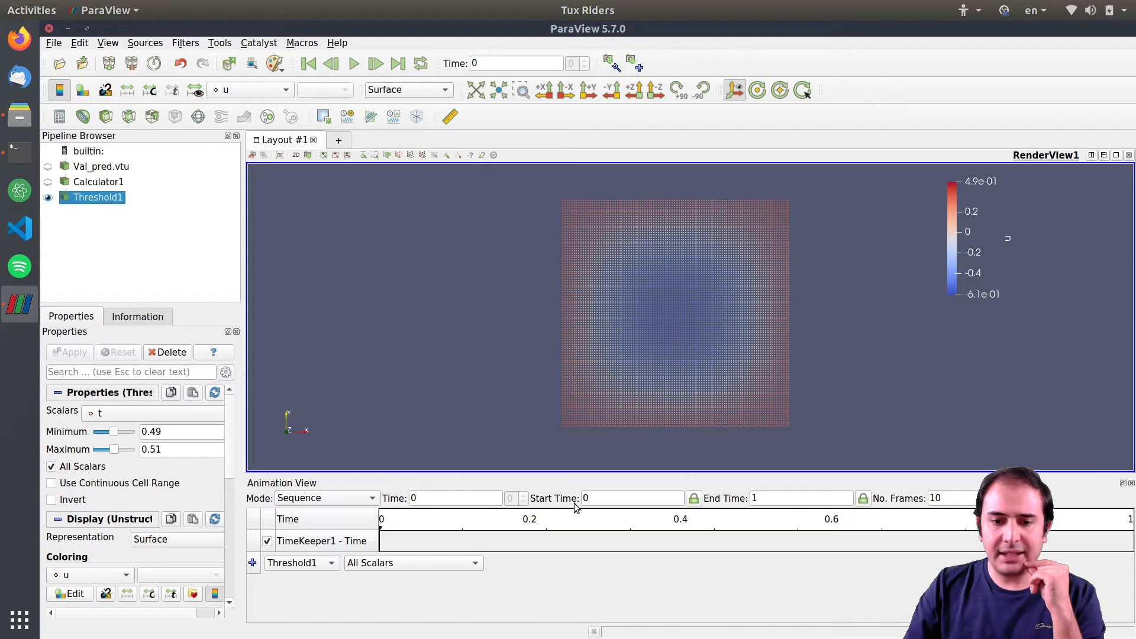
left_click(767, 501)
left_click_drag(963, 498, 921, 502)
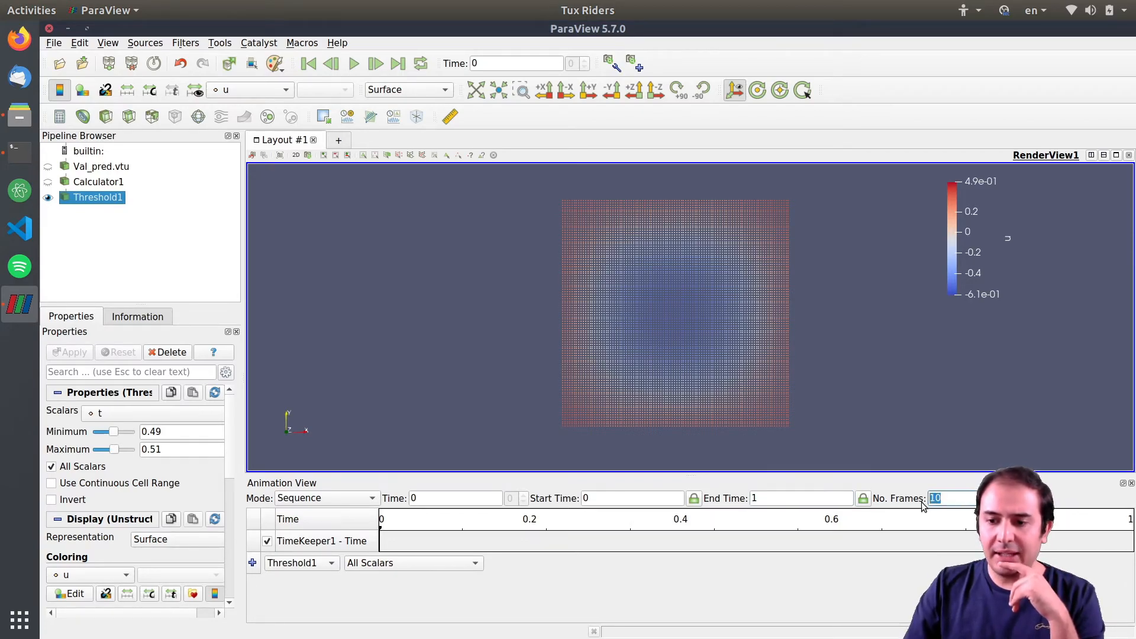
type("11")
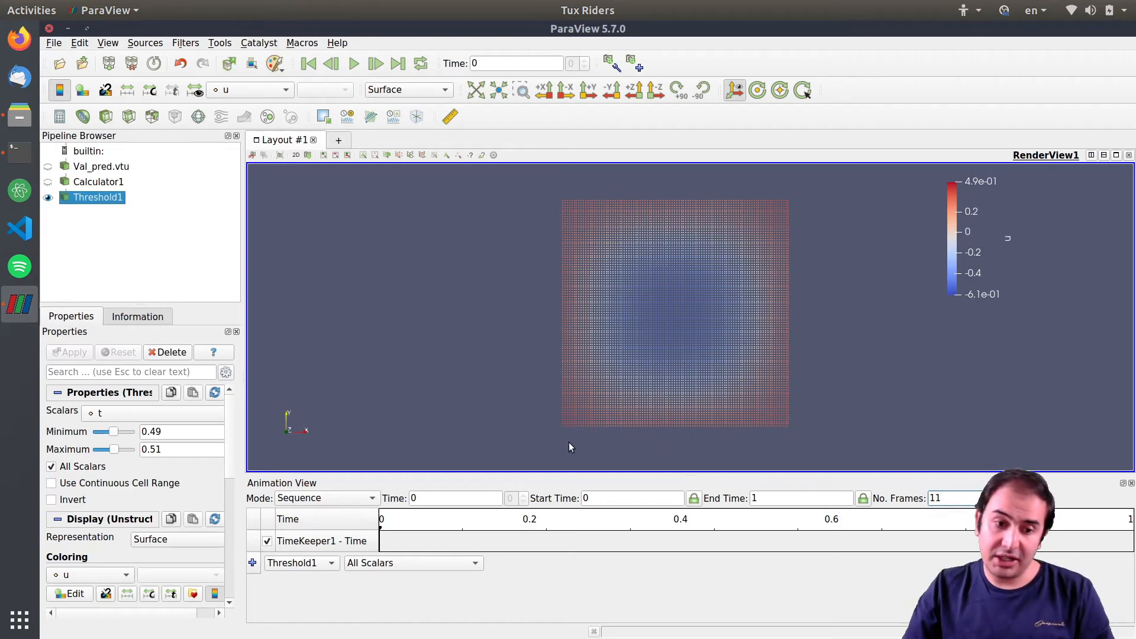
key("Return")
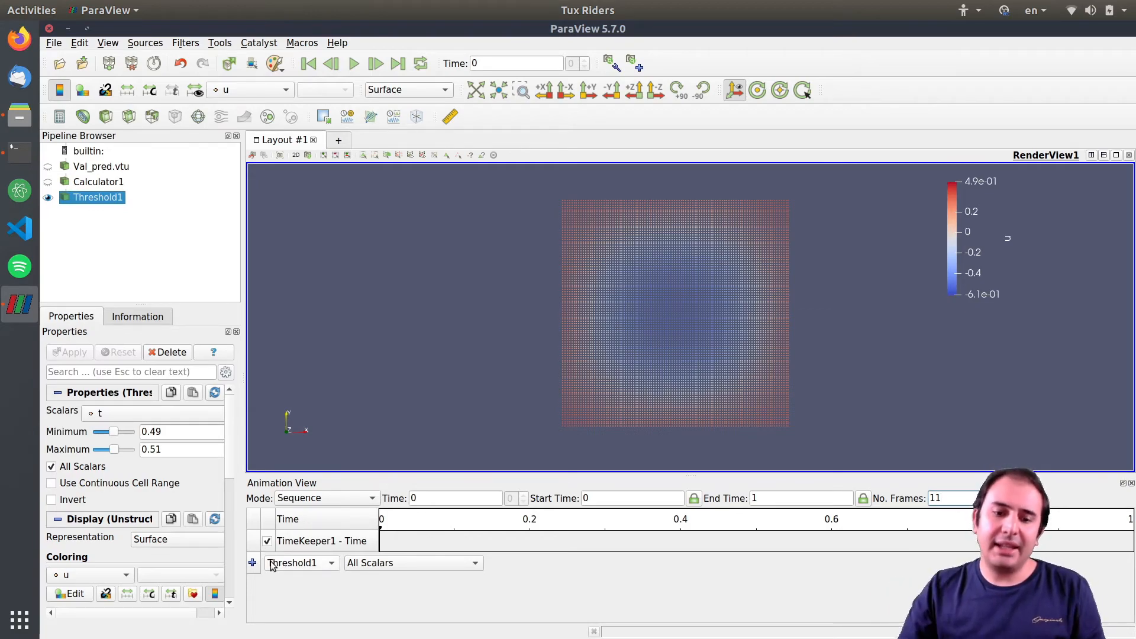
Step the animation forward and back through its frames to check the time increments
left_click(376, 64)
left_click(377, 64)
left_click(376, 64)
left_click(376, 64)
left_click(377, 64)
left_click(376, 64)
left_click(332, 64)
left_click(339, 65)
left_click(339, 65)
left_click(339, 64)
left_click(339, 65)
left_click(339, 65)
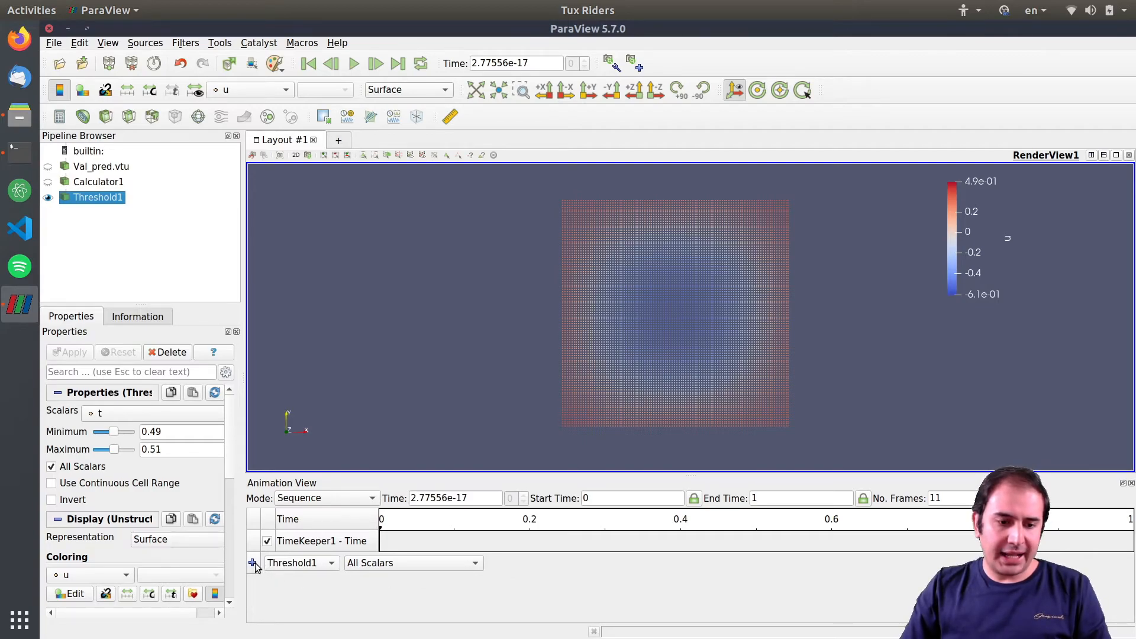
Add animation tracks for Threshold1's Threshold Range (0) and Threshold Range (1), and return to the first frame
left_click(381, 567)
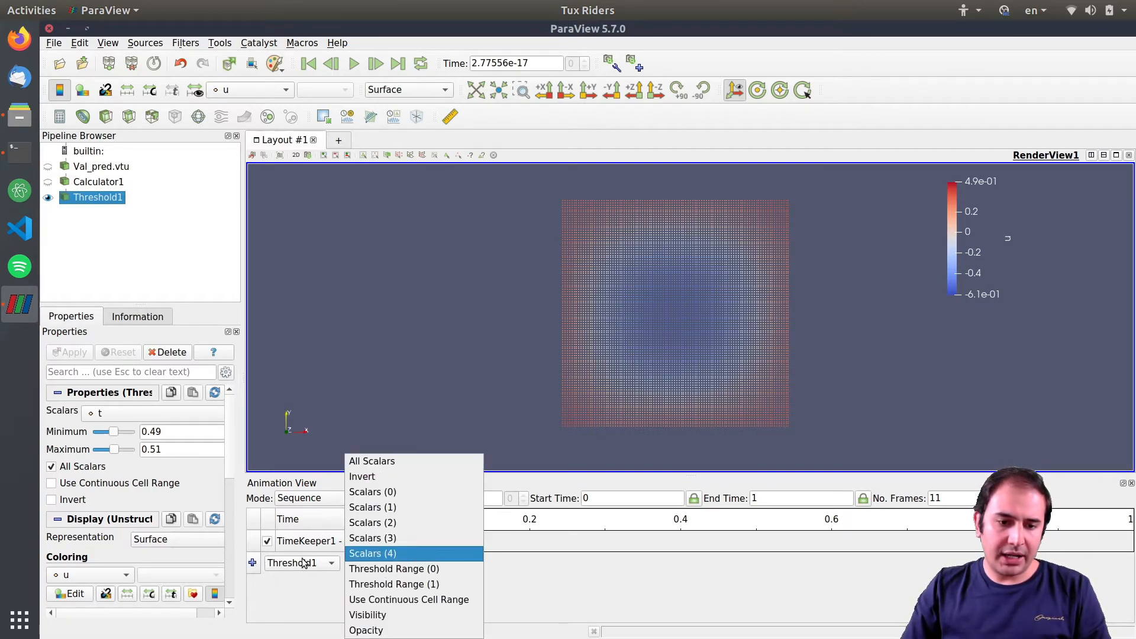
left_click(420, 570)
left_click(252, 562)
left_click(414, 585)
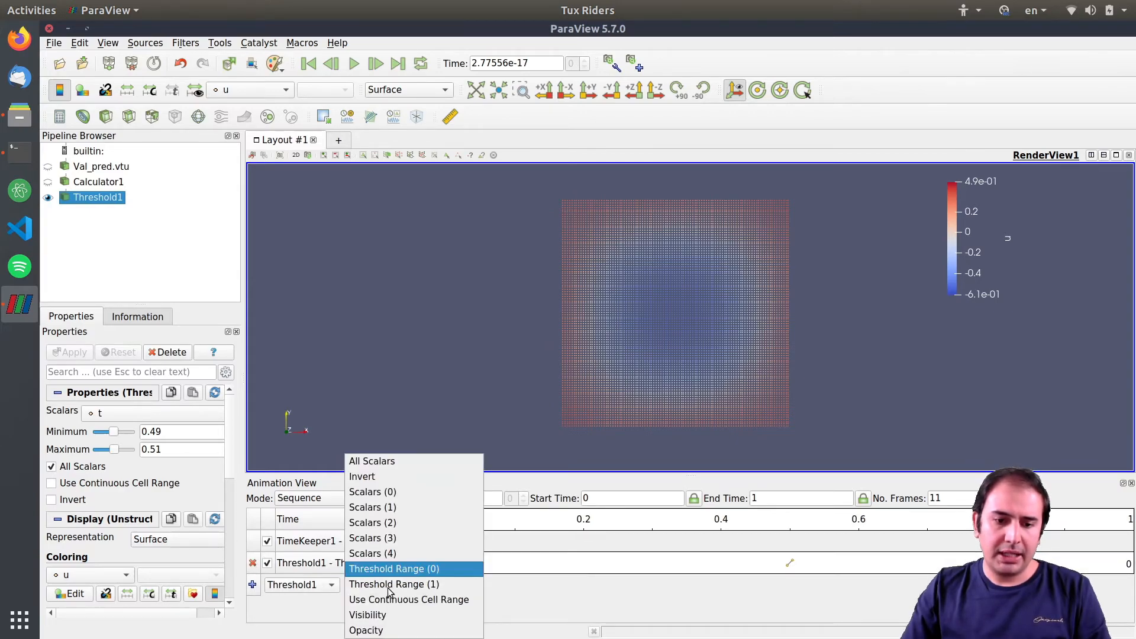
left_click(423, 585)
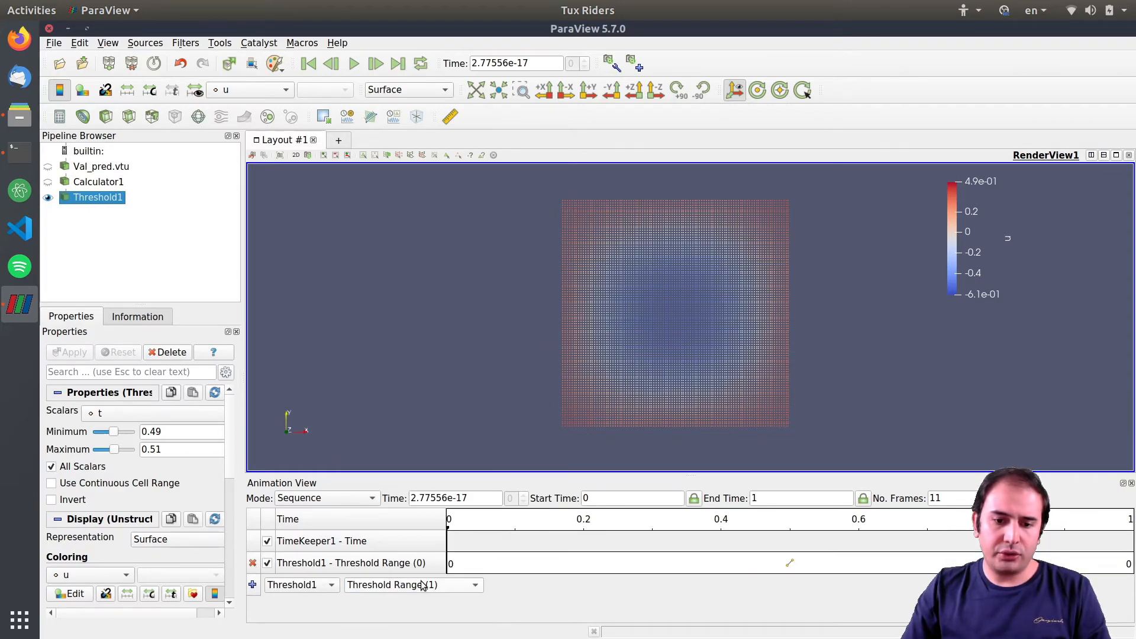
left_click(253, 585)
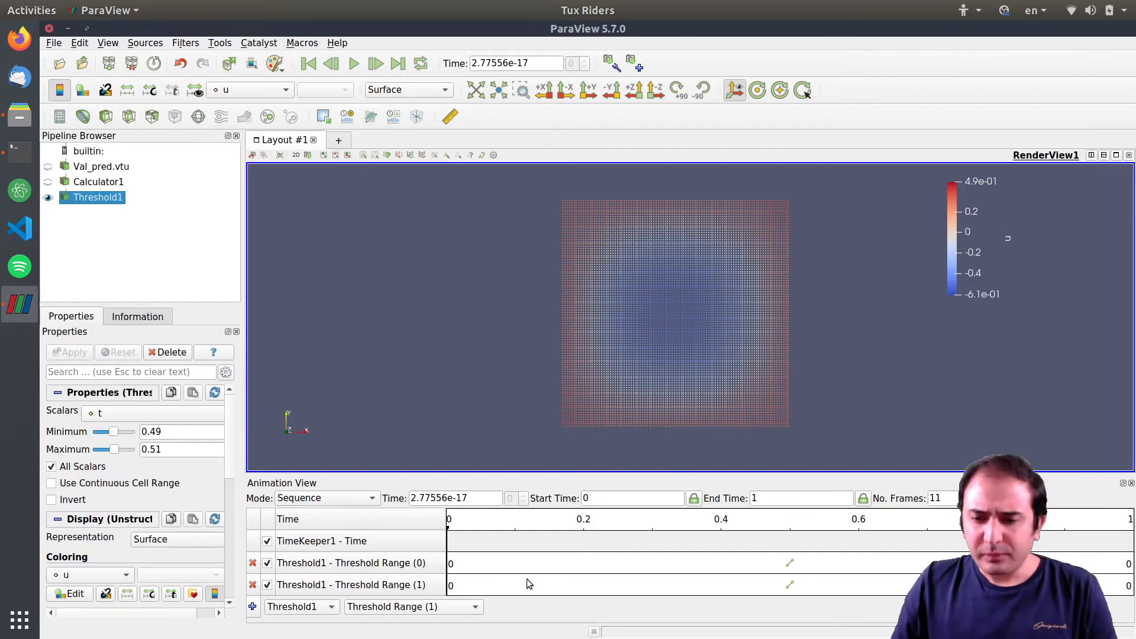
left_click(308, 64)
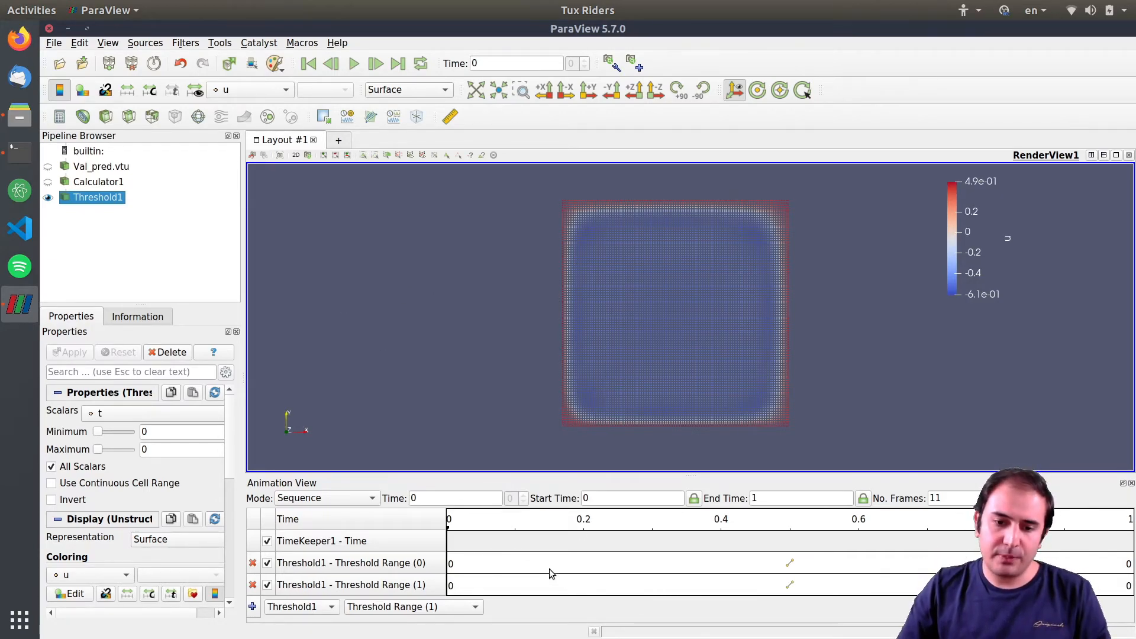
Set the Threshold Range (0) keyframe values to -0.01 at time 0 and 0.99 at time 1
double_click(526, 562)
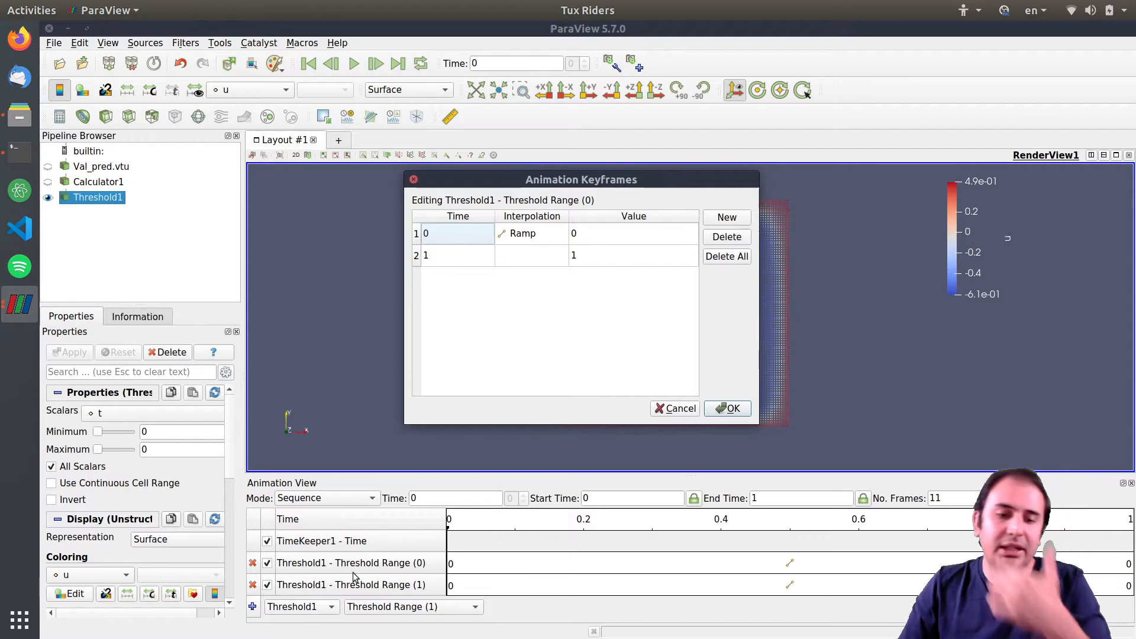
double_click(580, 235)
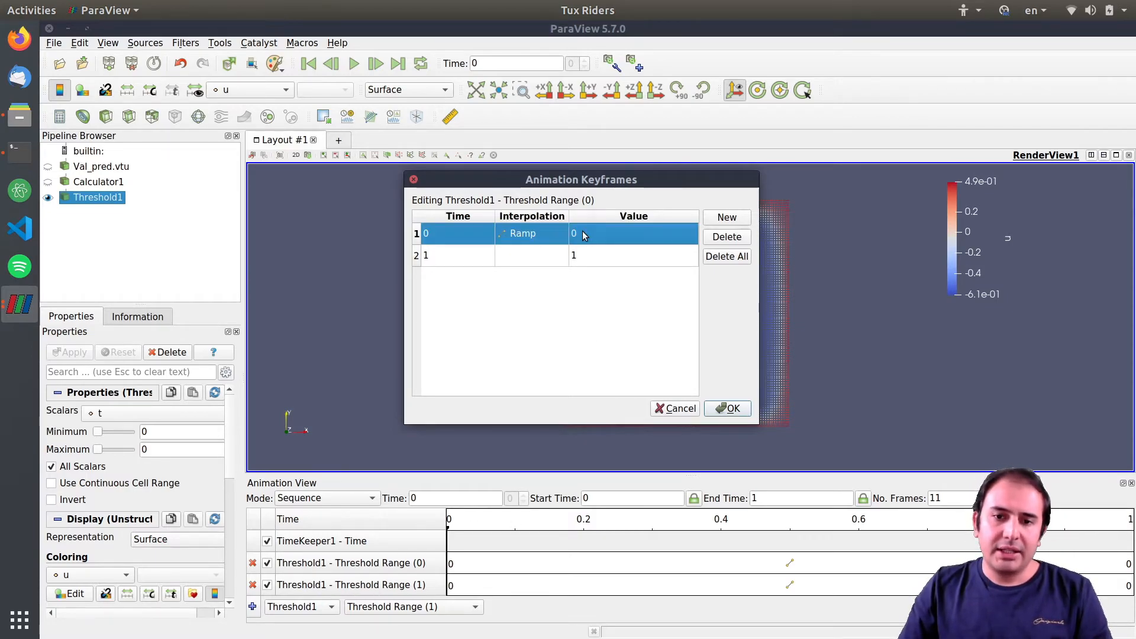
type("0.")
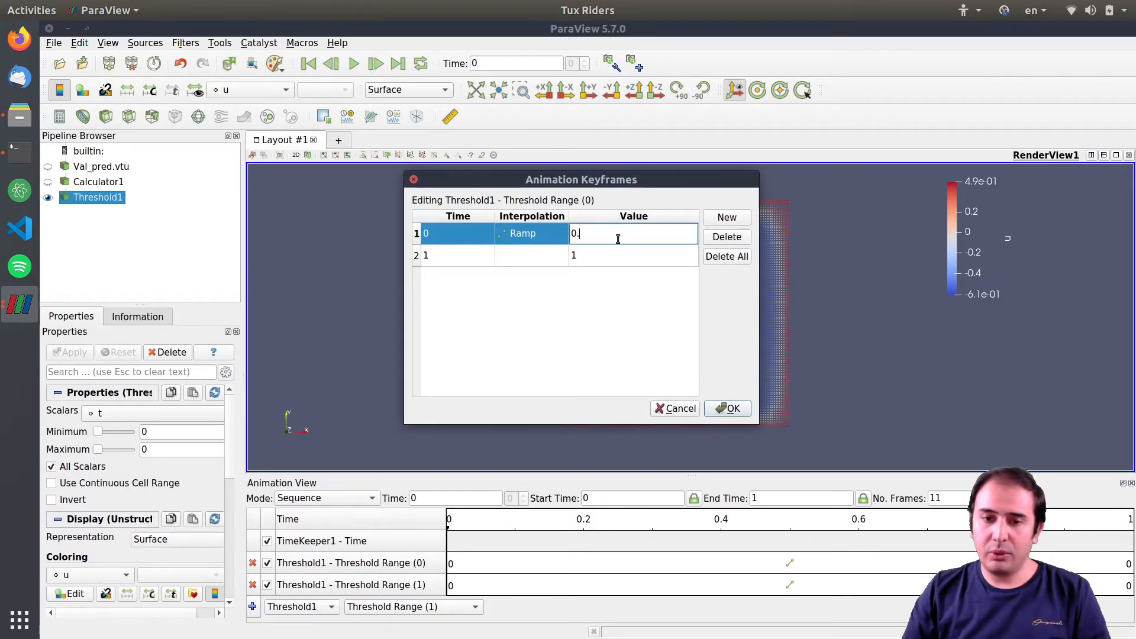
key("BackSpace")
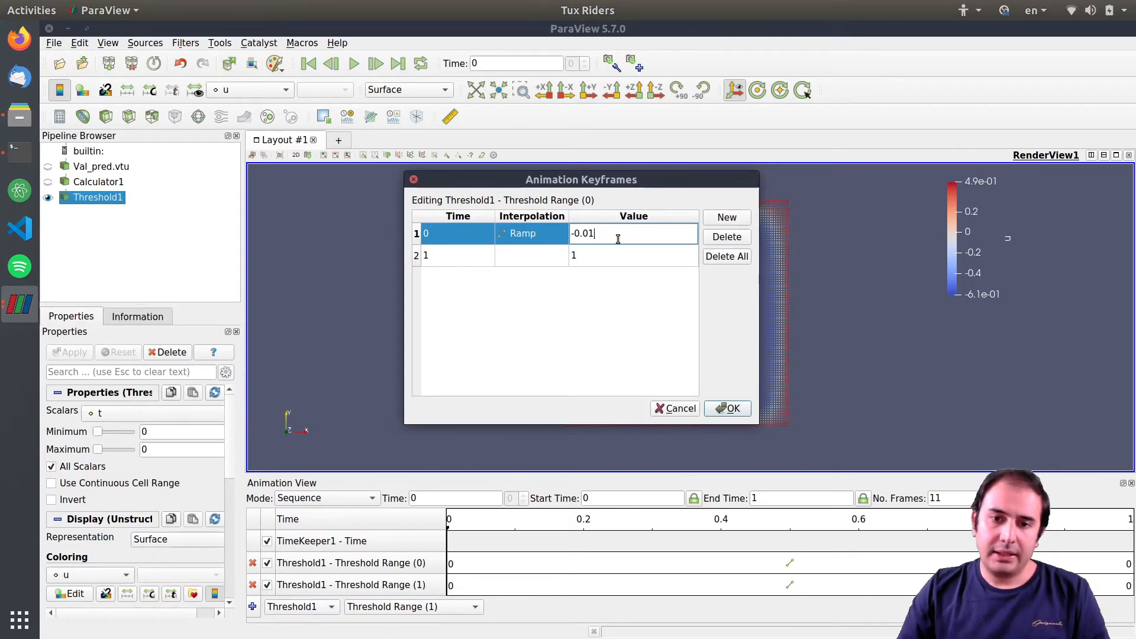
double_click(590, 258)
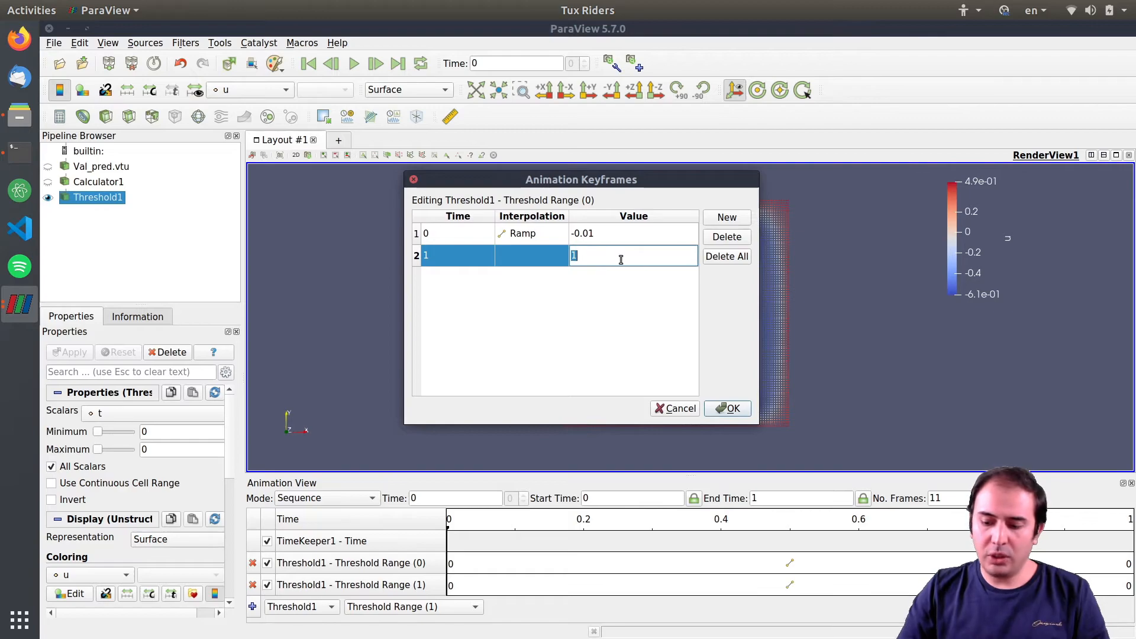
type("0.99")
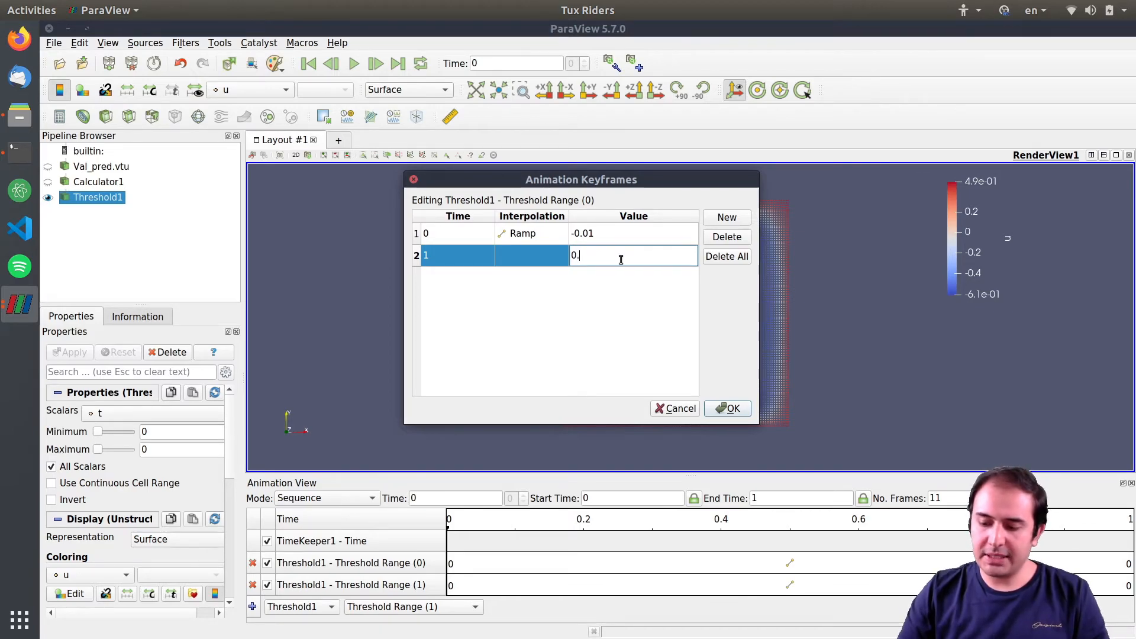
left_click(725, 409)
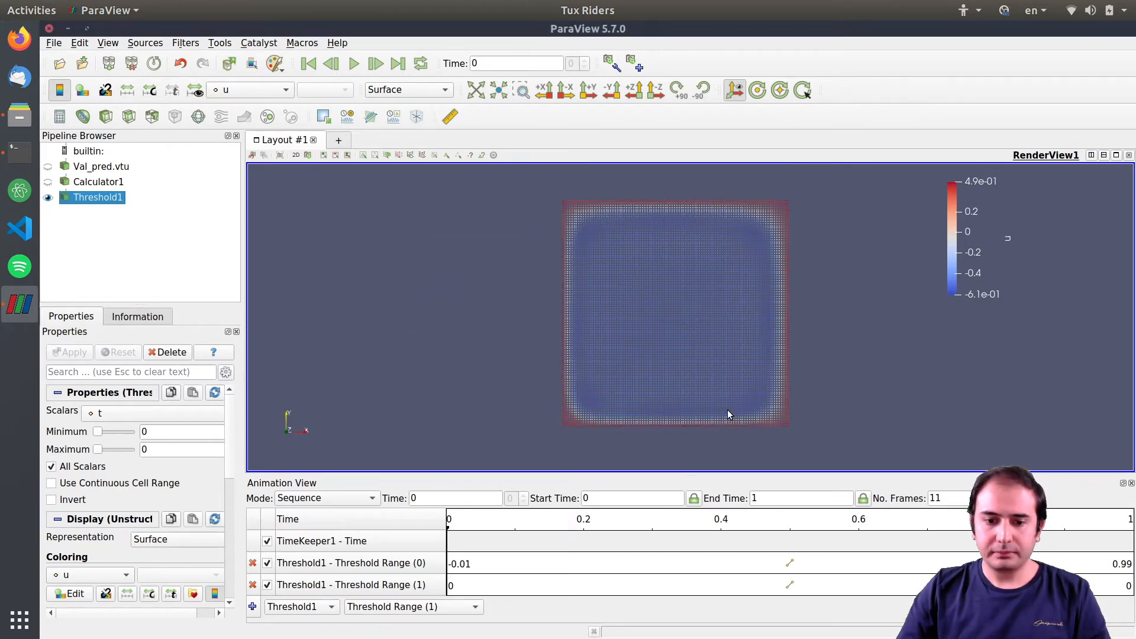
Set the Threshold Range (1) keyframe values to 0.01 at time 0 and 1.01 at time 1
double_click(516, 578)
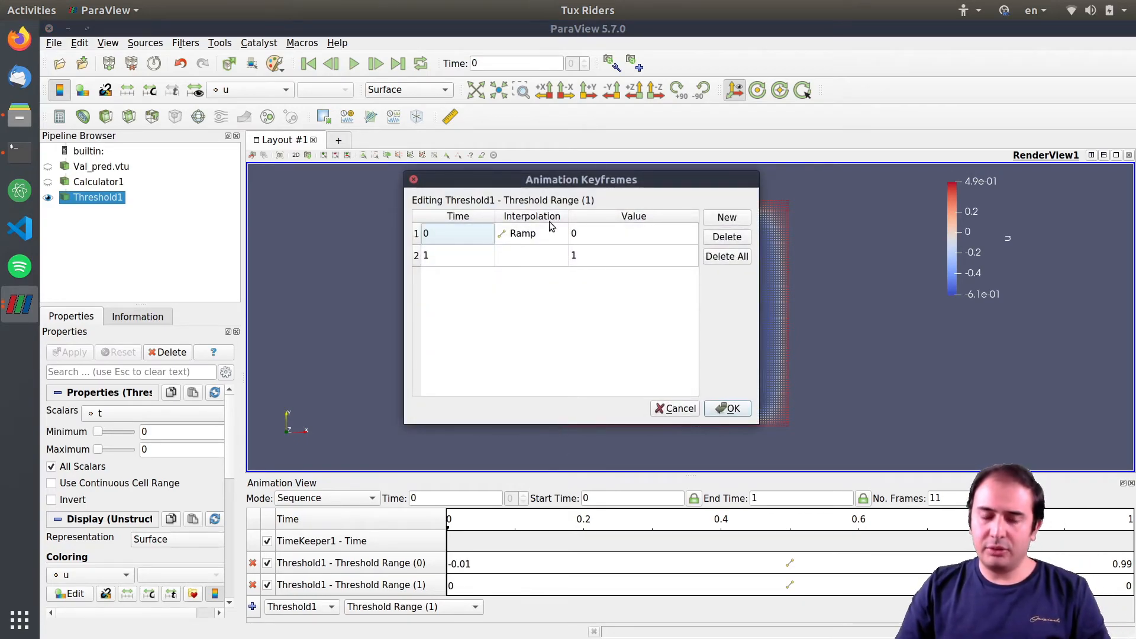
double_click(602, 236)
type("0.01")
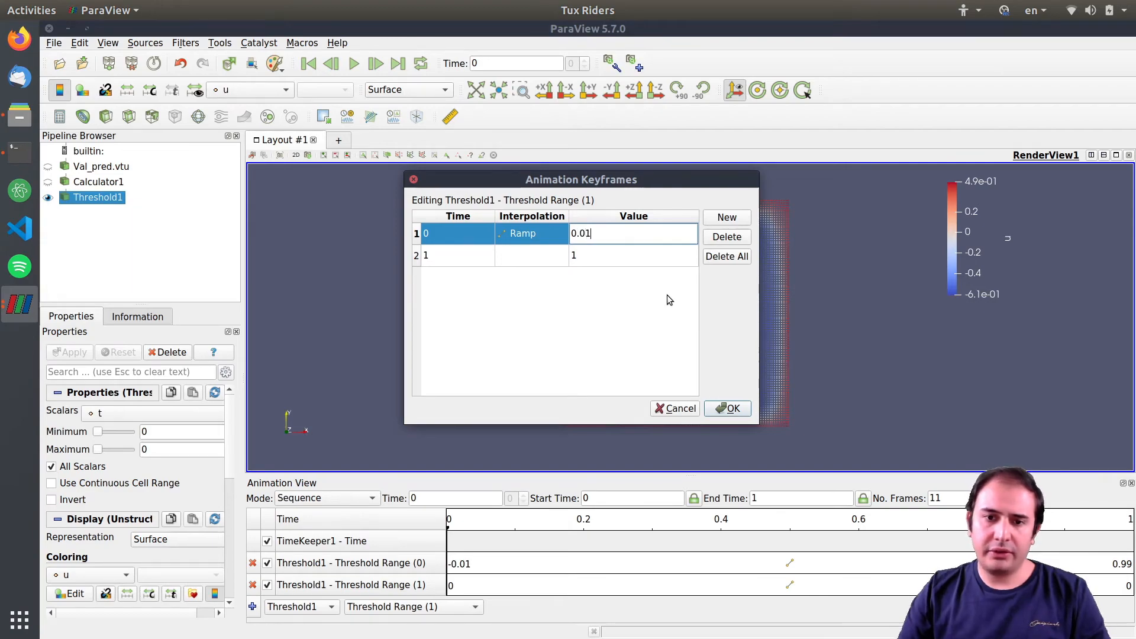
double_click(623, 258)
type("1.01")
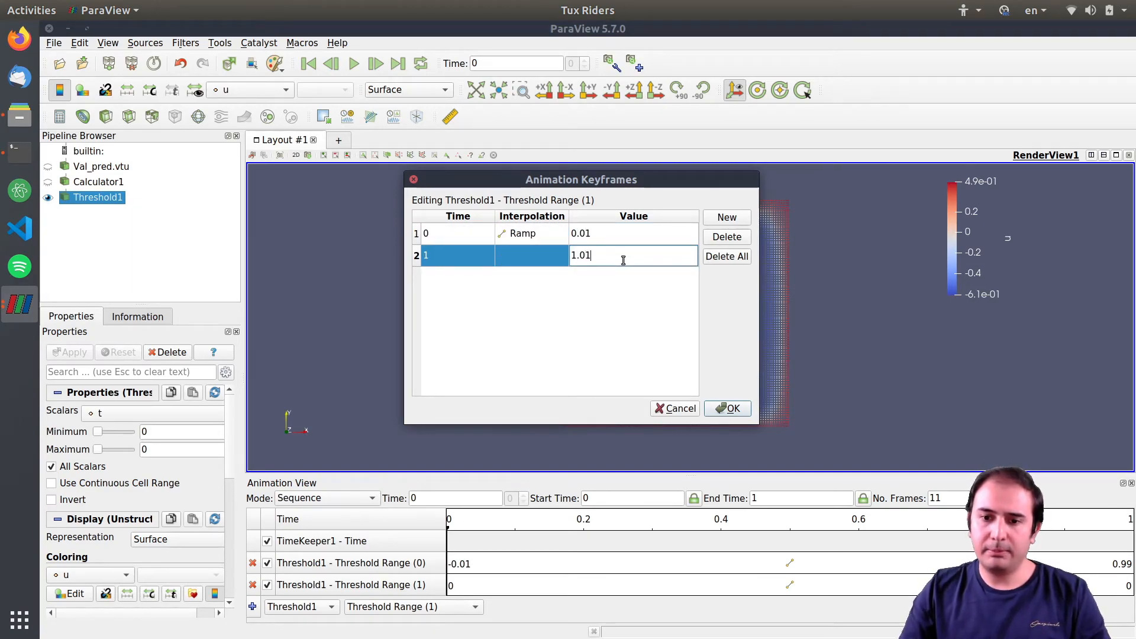
left_click(725, 408)
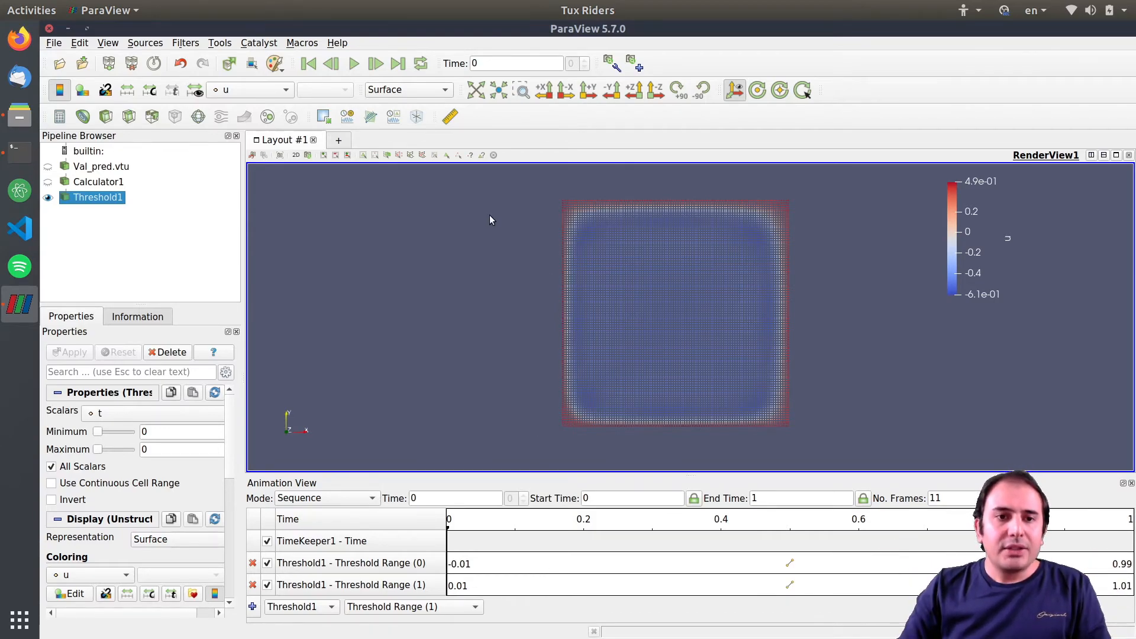
Step forward through the frames and back to time 0 to check how the thresholded layer changes
scroll(688, 332, "down", 2)
scroll(669, 350, "down", 3)
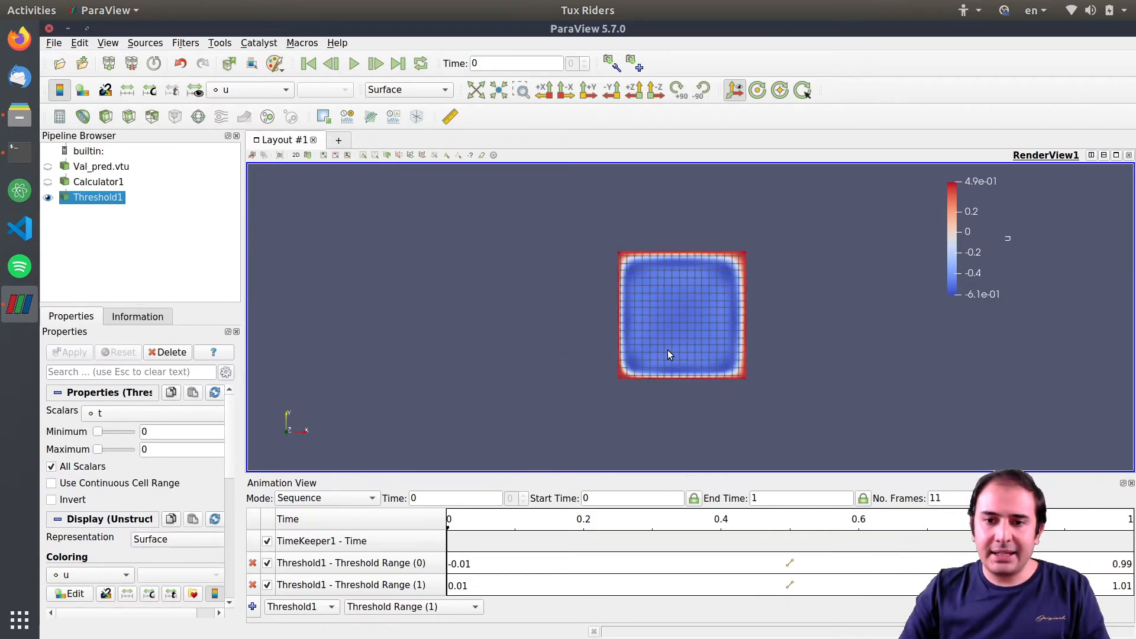
scroll(668, 354, "down", 1)
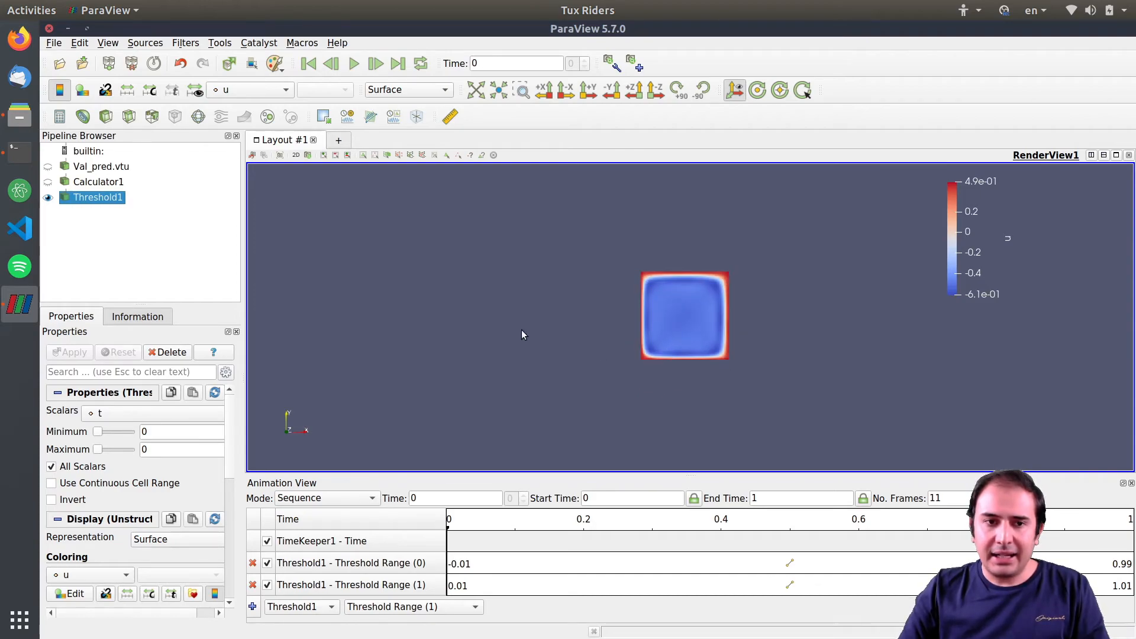
left_click(375, 64)
left_click(375, 64)
left_click(375, 64)
left_click(375, 64)
left_click(376, 64)
left_click(375, 64)
left_click(375, 64)
left_click(375, 64)
left_click(375, 64)
left_click(331, 64)
left_click(331, 64)
left_click(331, 64)
left_click(331, 63)
left_click(332, 64)
left_click(332, 64)
left_click(331, 64)
left_click(332, 64)
left_click(332, 64)
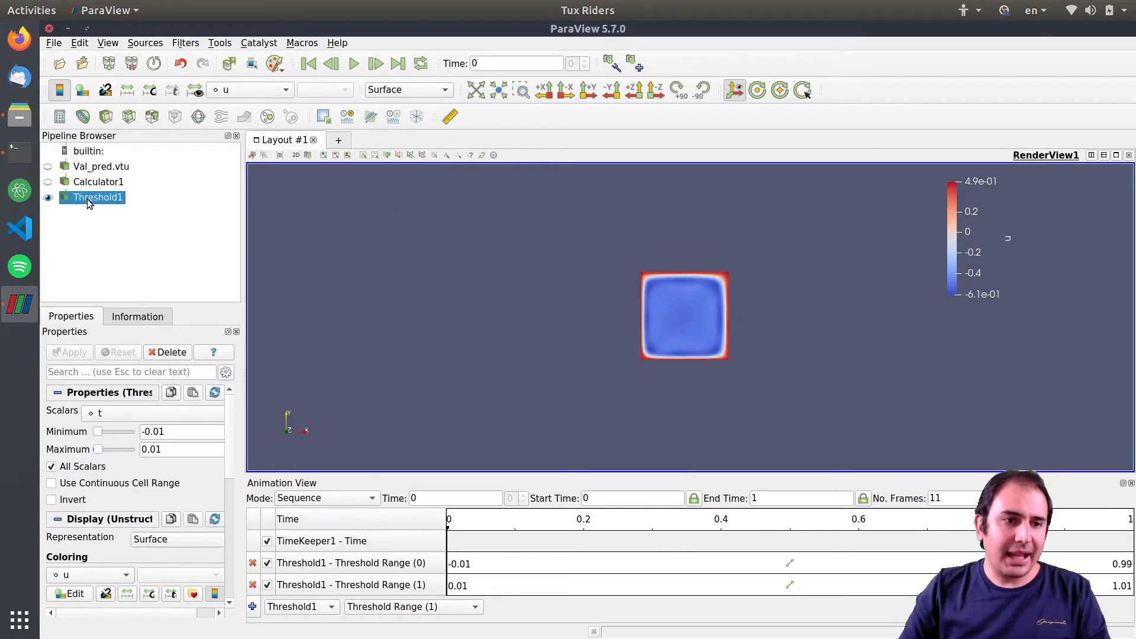
Add a Delaunay 2D filter to Threshold1 with the XY Plane projection mode and apply it
key("ctrl+space")
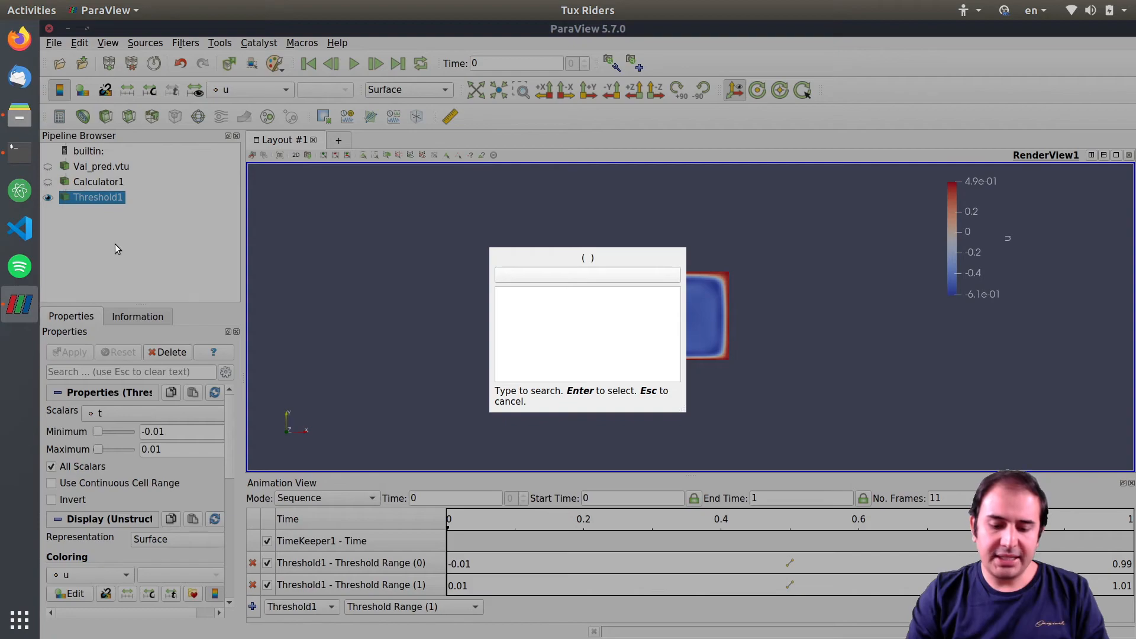
type("dela")
key("Return")
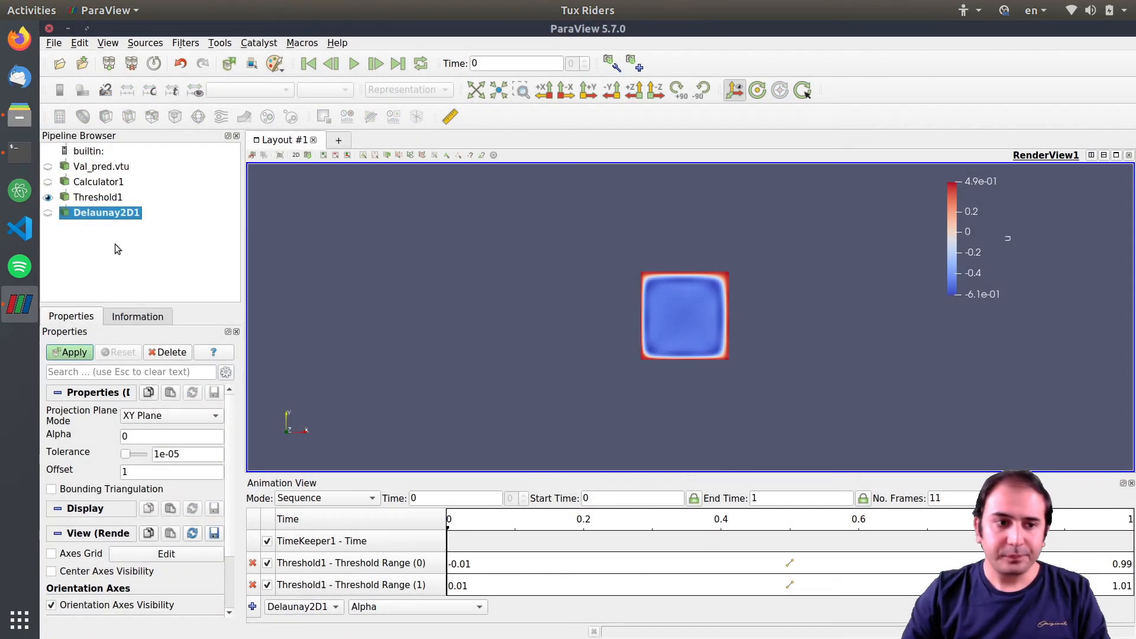
left_click(71, 352)
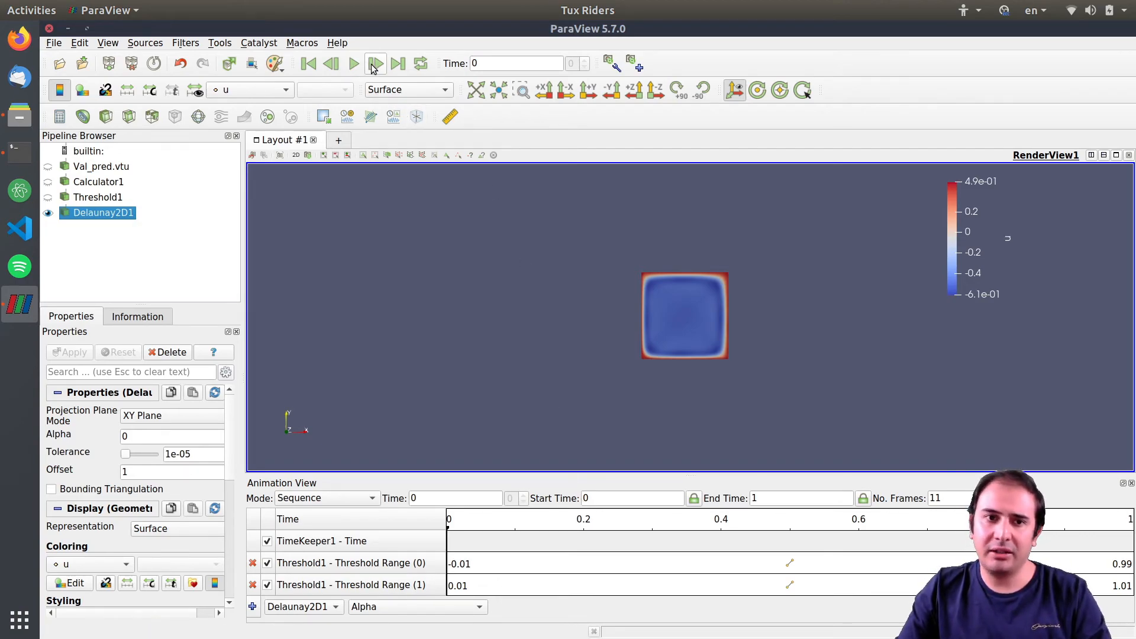
Step the animation frame by frame to time 1 to examine the triangulated surface colored by u
scroll(674, 283, "up", 10)
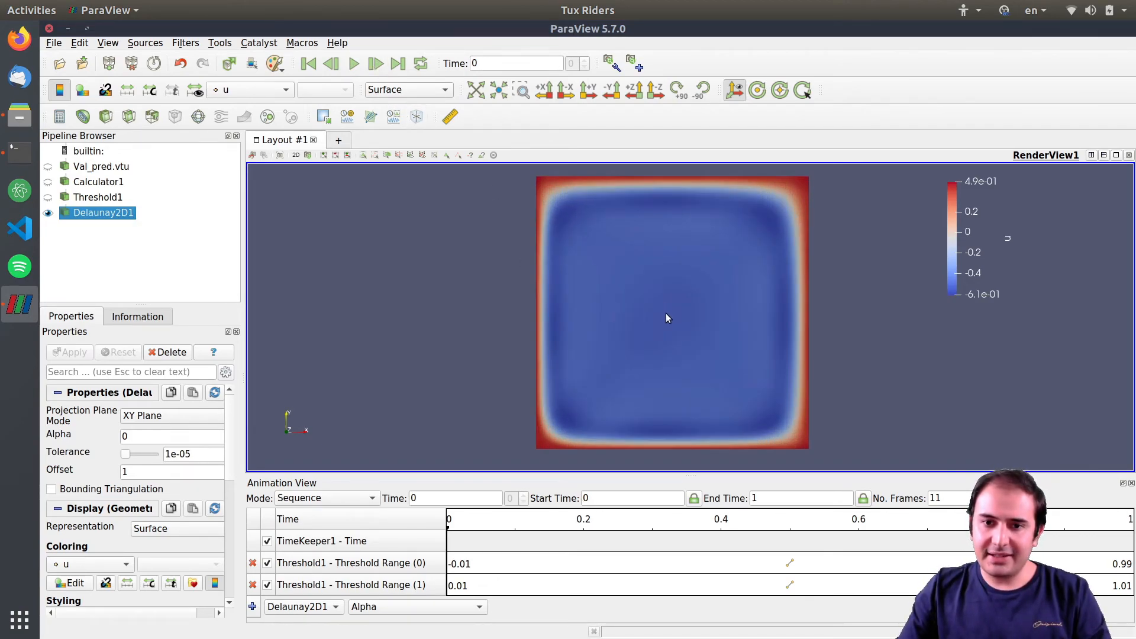
left_click(376, 64)
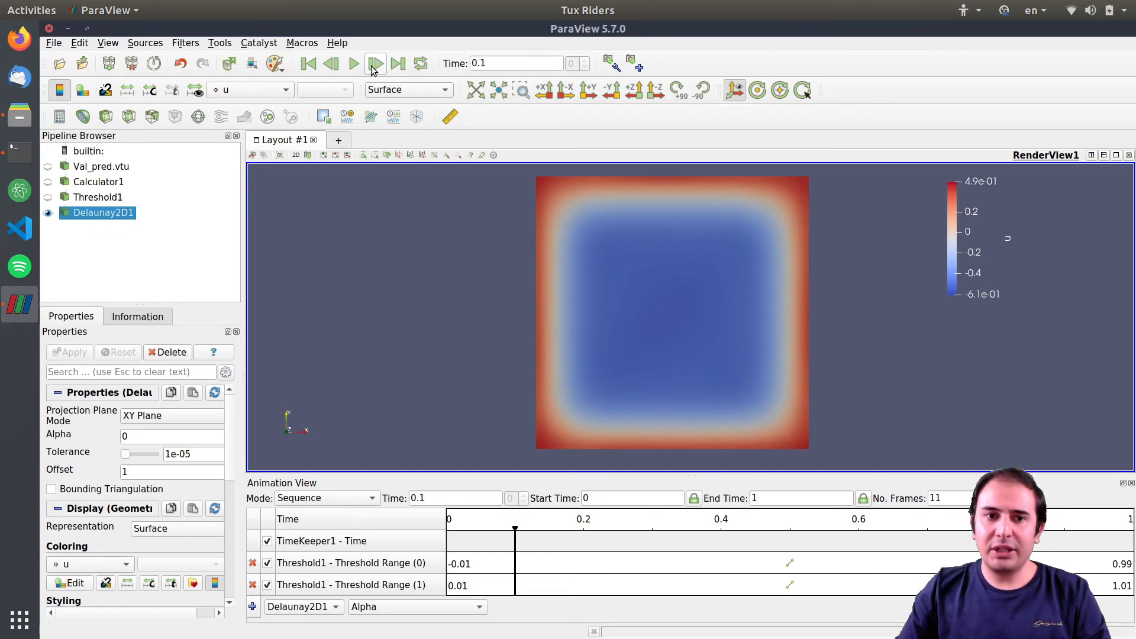
double_click(375, 65)
left_click(373, 70)
left_click(373, 70)
left_click(373, 70)
left_click(373, 69)
left_click(373, 70)
left_click(373, 69)
left_click(373, 70)
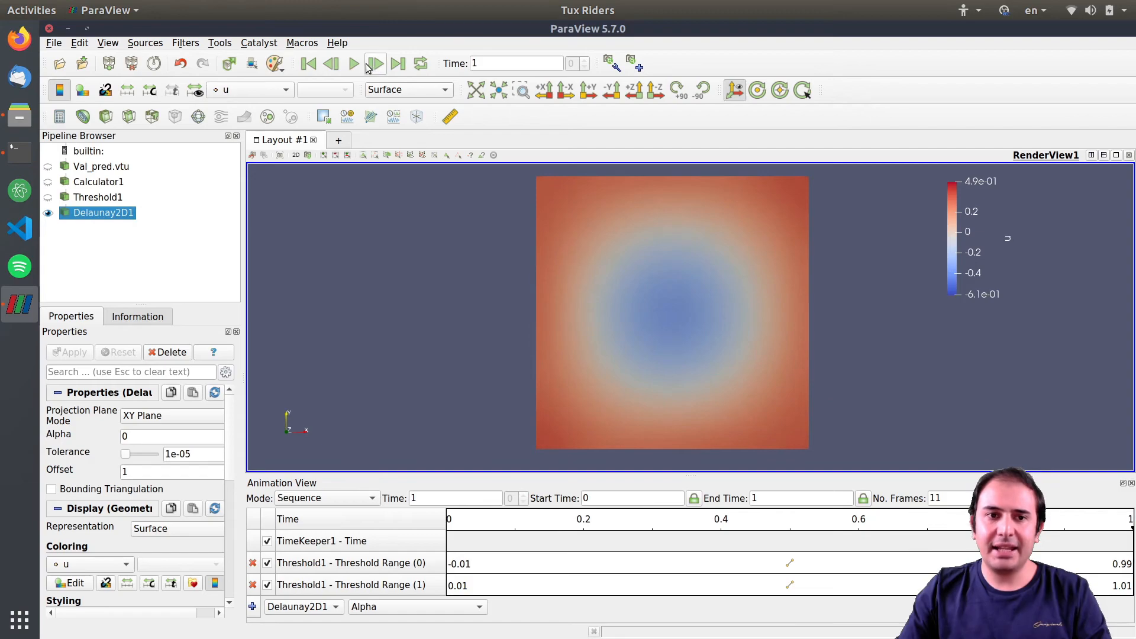
Rescale the u color map to the data range at time 0.5, and return to the first frame
left_click(335, 64)
left_click(335, 64)
left_click(335, 64)
left_click(334, 64)
left_click(335, 64)
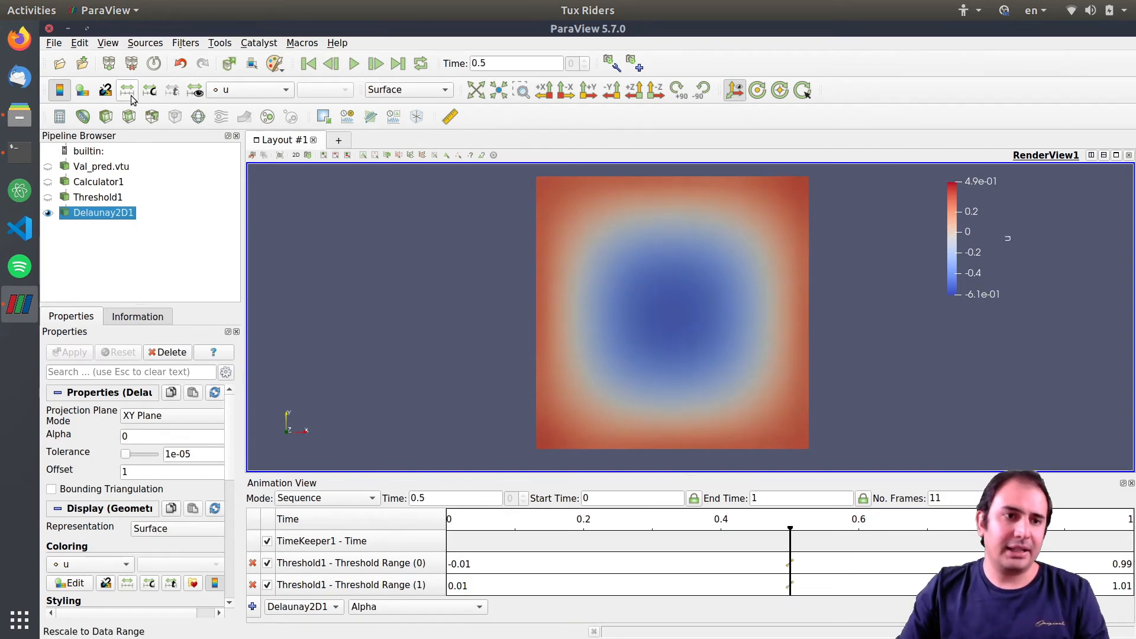
left_click(128, 93)
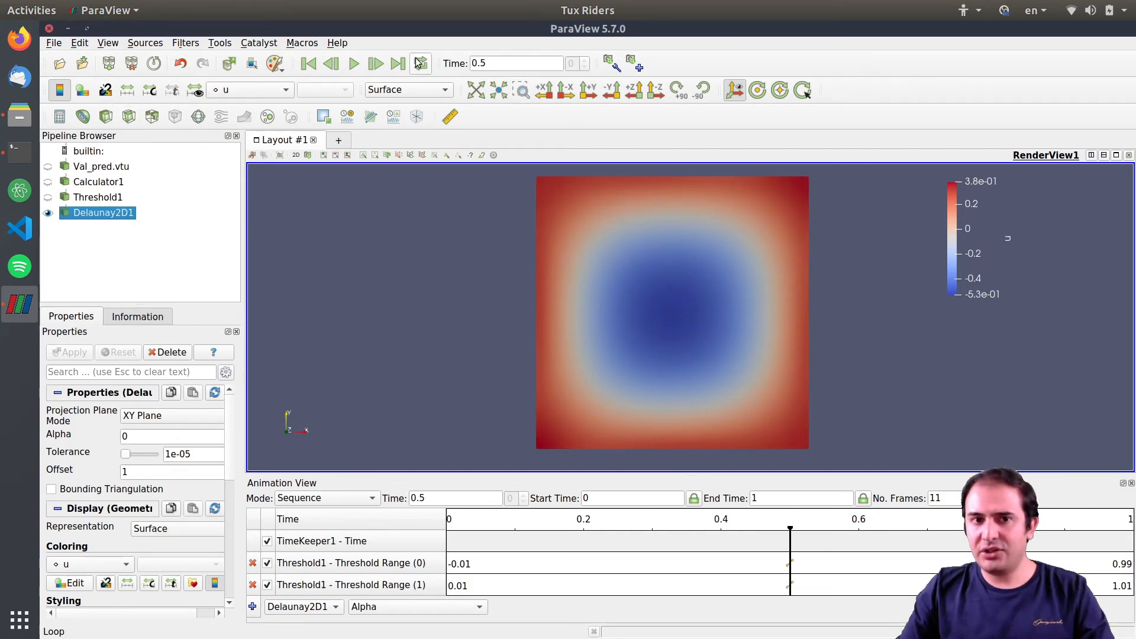
left_click(310, 64)
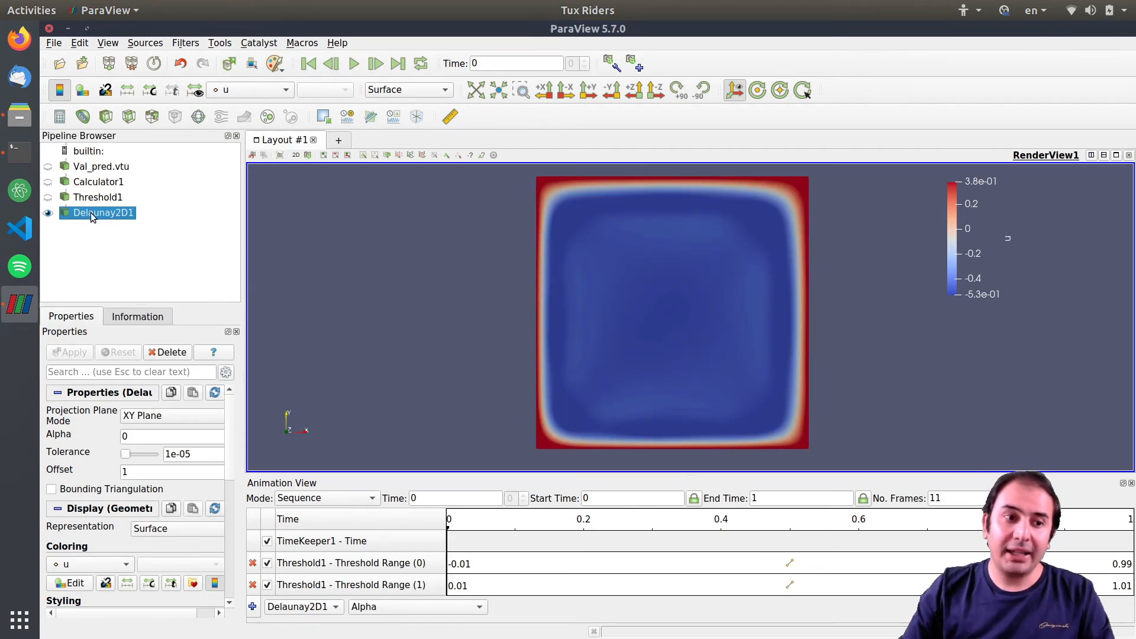
Clip Delaunay2D1 by scalar u at value 0 with Invert off, and color the clip with Solid Color
left_click(106, 122)
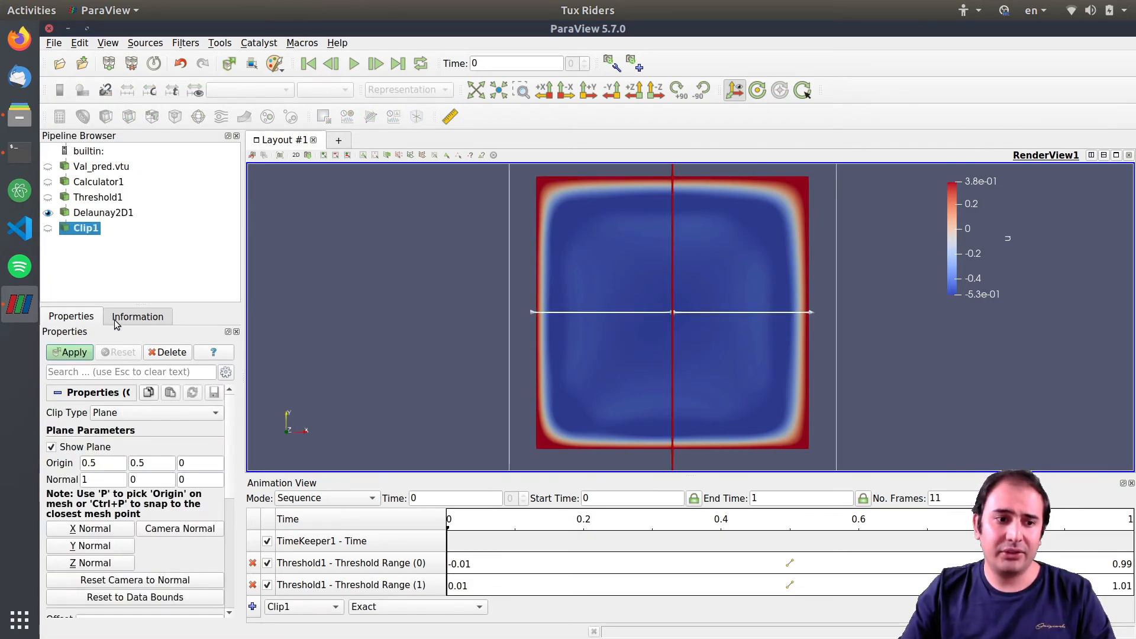
left_click(126, 413)
left_click(112, 475)
left_click(133, 438)
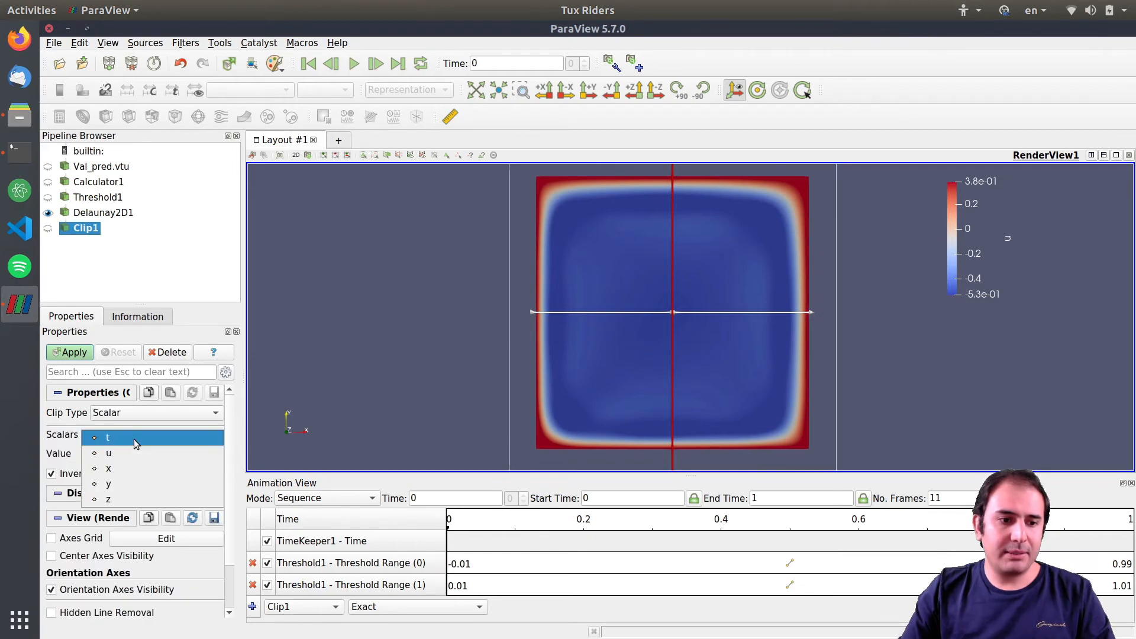
left_click(122, 449)
left_click(143, 456)
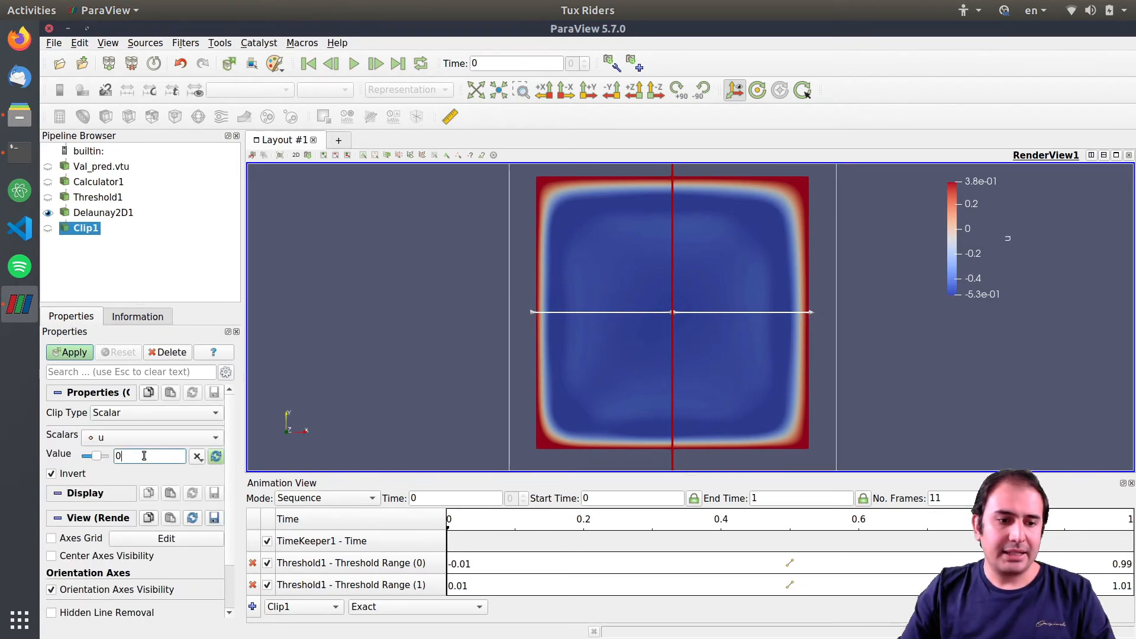
left_click(74, 474)
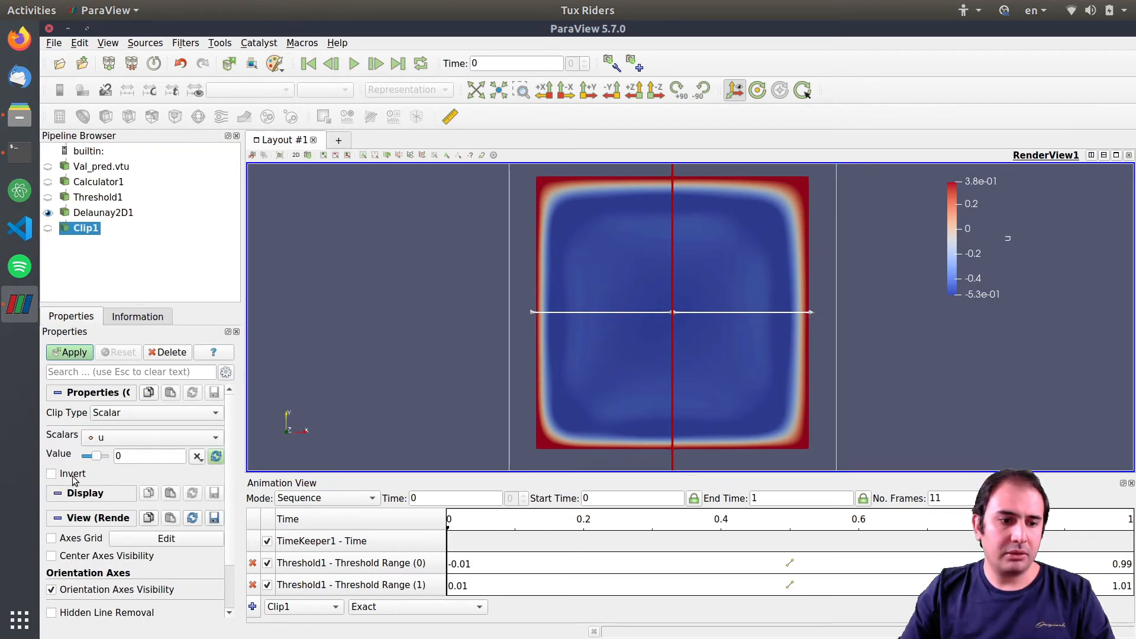
left_click(59, 353)
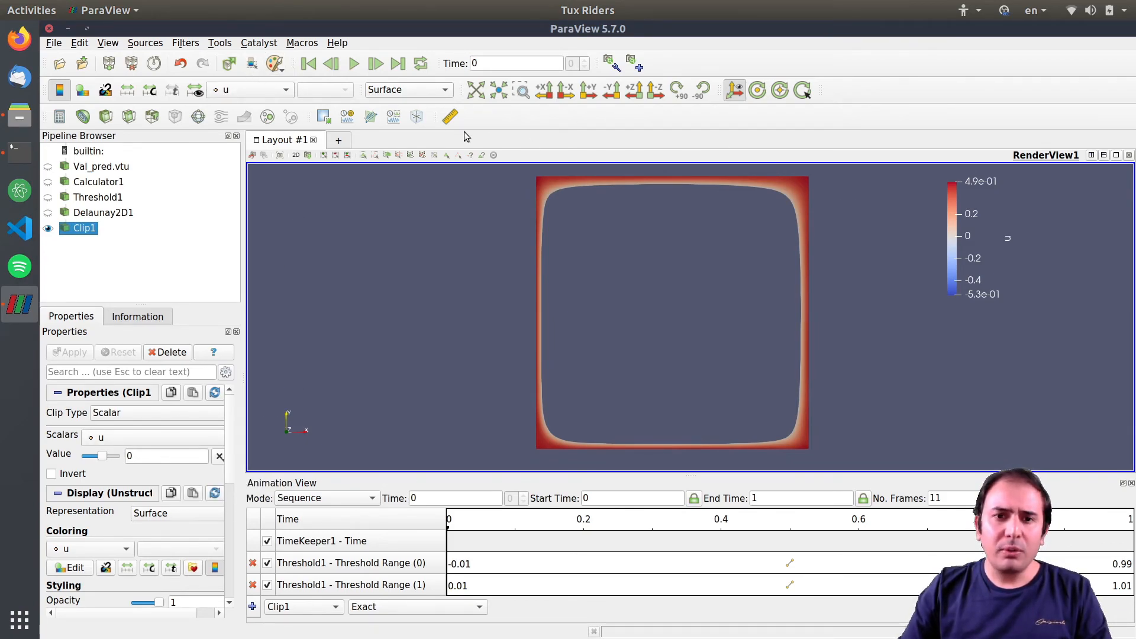
left_click(243, 92)
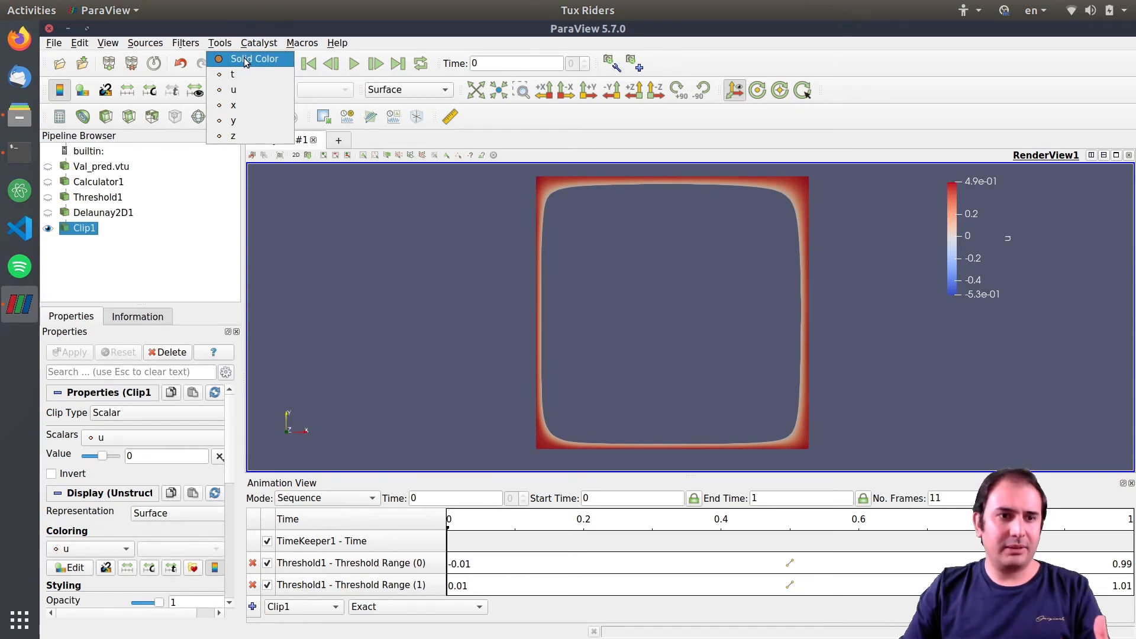
left_click(246, 60)
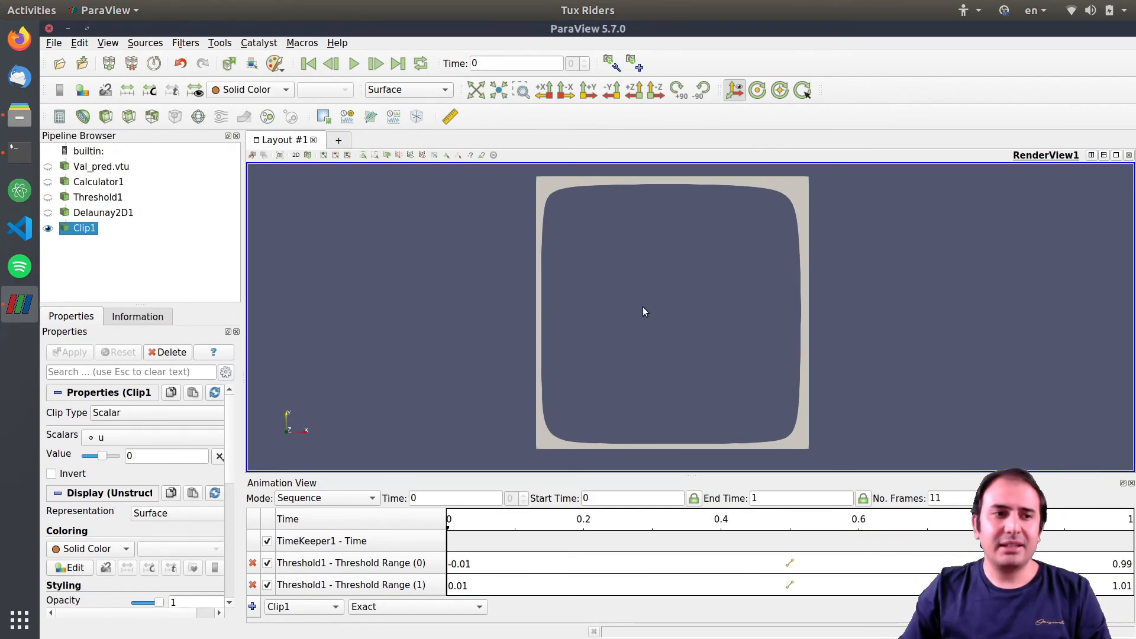
Step the animation frame by frame to time 1 and back to the start to examine how the clipped interface evolves
left_click(379, 70)
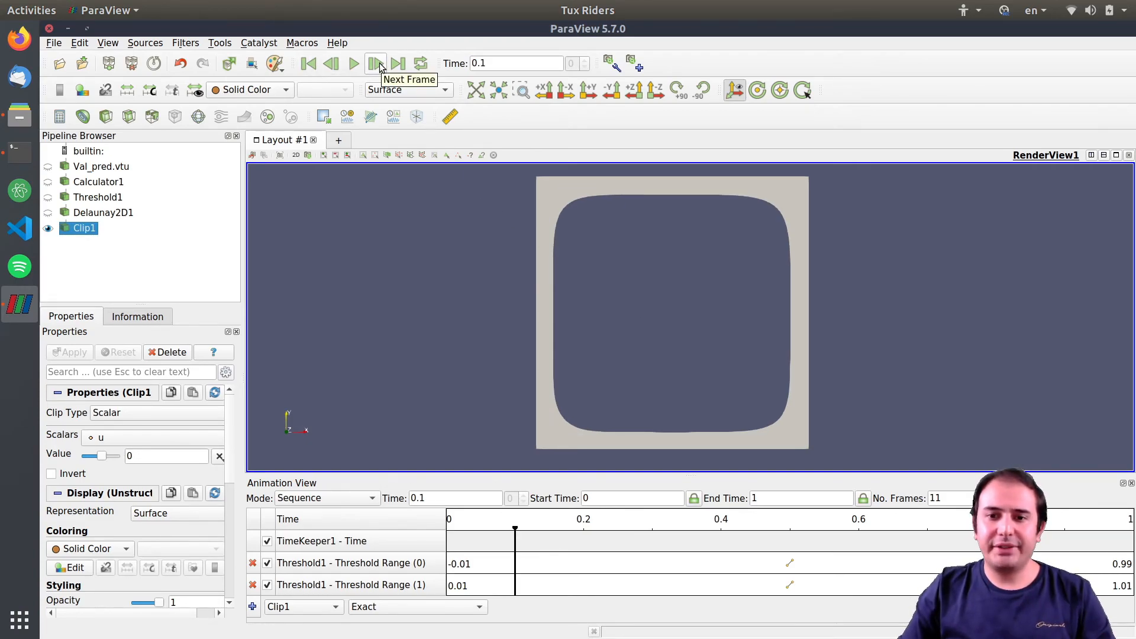
left_click(379, 66)
left_click(378, 67)
left_click(378, 66)
left_click(379, 66)
left_click(379, 67)
left_click(379, 67)
left_click(378, 67)
left_click(379, 66)
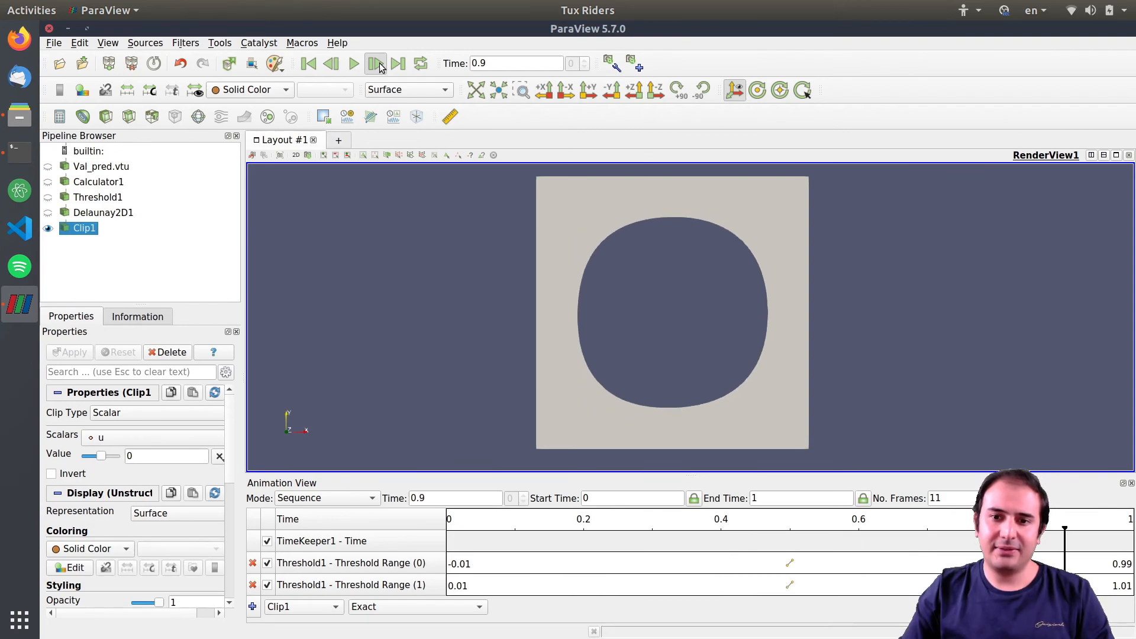
left_click(379, 67)
left_click(332, 65)
left_click(333, 65)
left_click(333, 66)
left_click(333, 65)
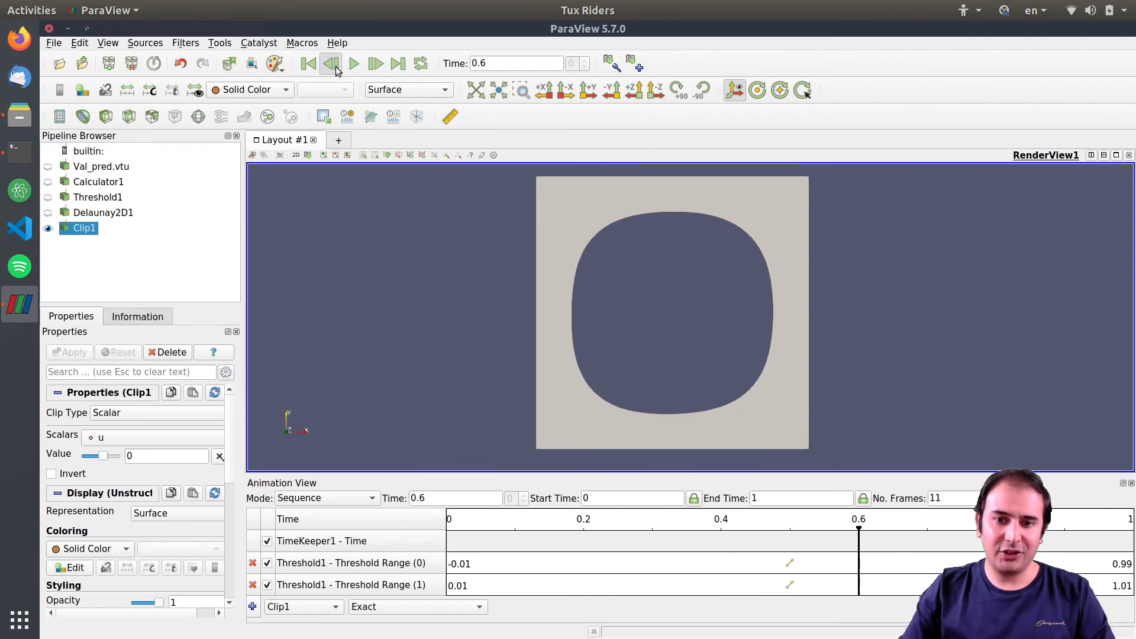
left_click(333, 65)
left_click(332, 65)
left_click(333, 65)
left_click(333, 65)
left_click(332, 65)
left_click(333, 65)
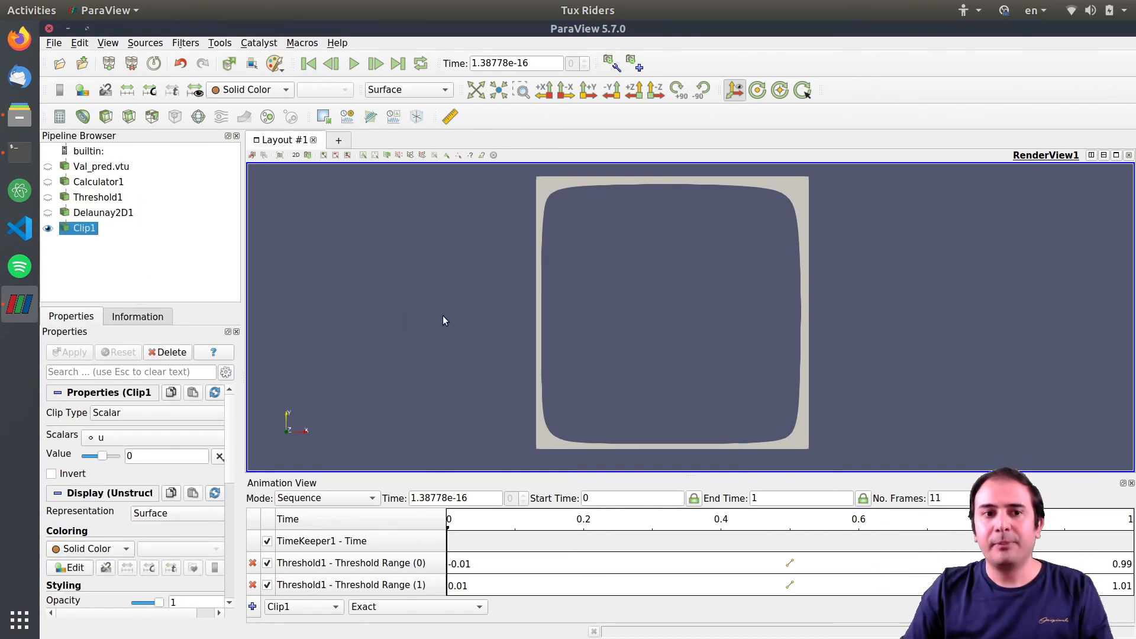
Switch to the file manager, open output.ogv from the interface_pinn folder in the video player, and pause its playback
left_click(20, 115)
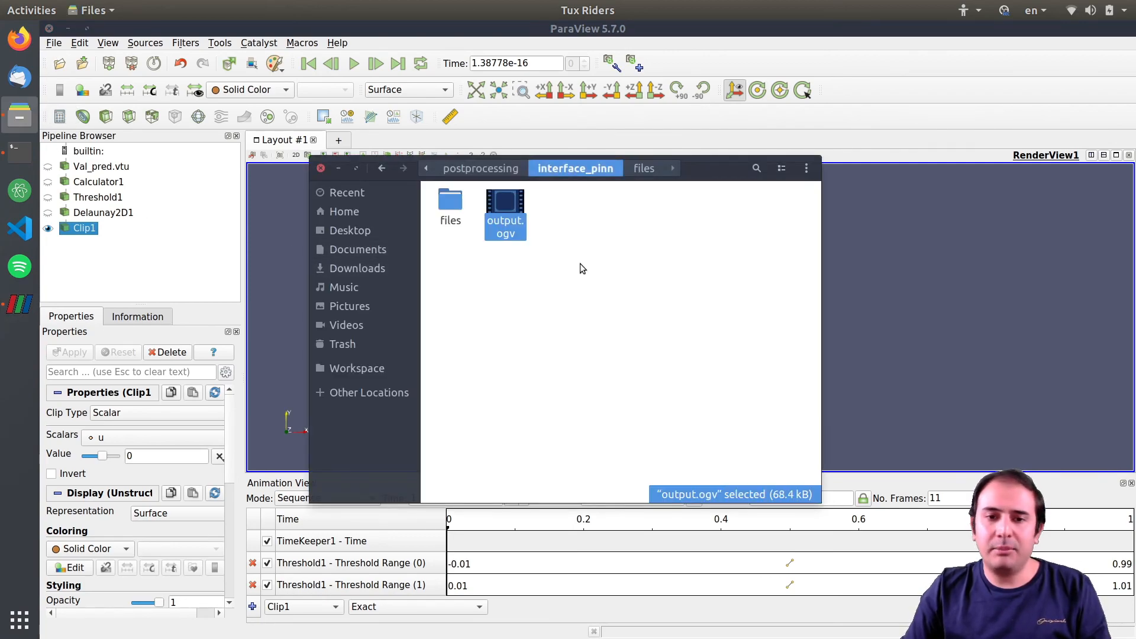
double_click(519, 219)
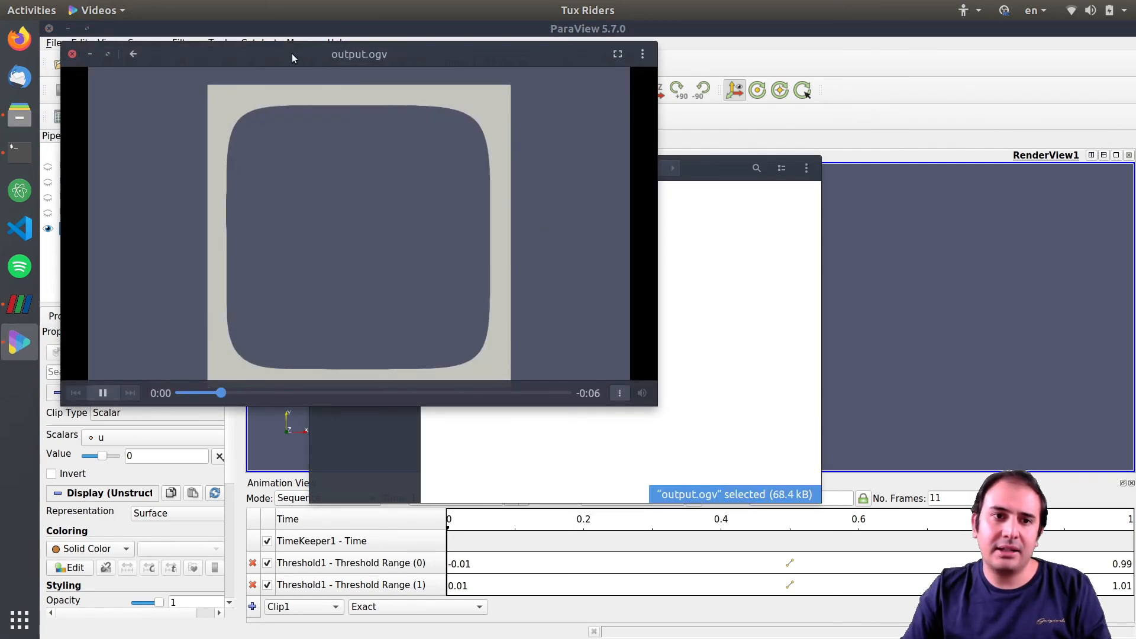
left_click_drag(292, 52, 496, 99)
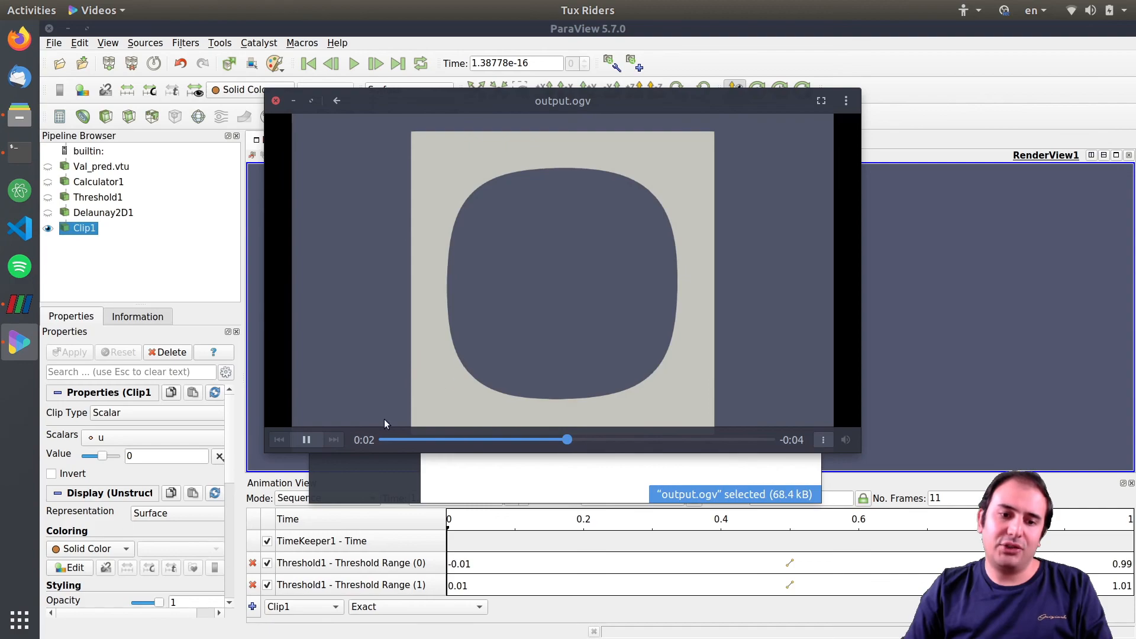
left_click(307, 440)
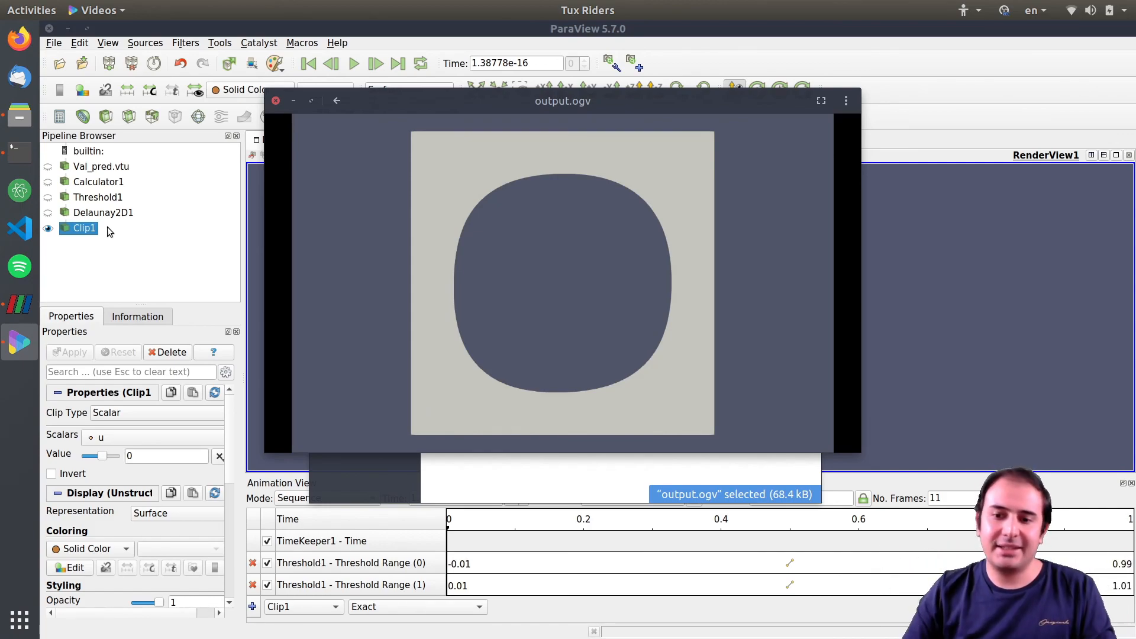
Maximize the output.ogv video window and rewind the paused video to its beginning to examine the initial interface shape
left_click_drag(361, 94, 376, 93)
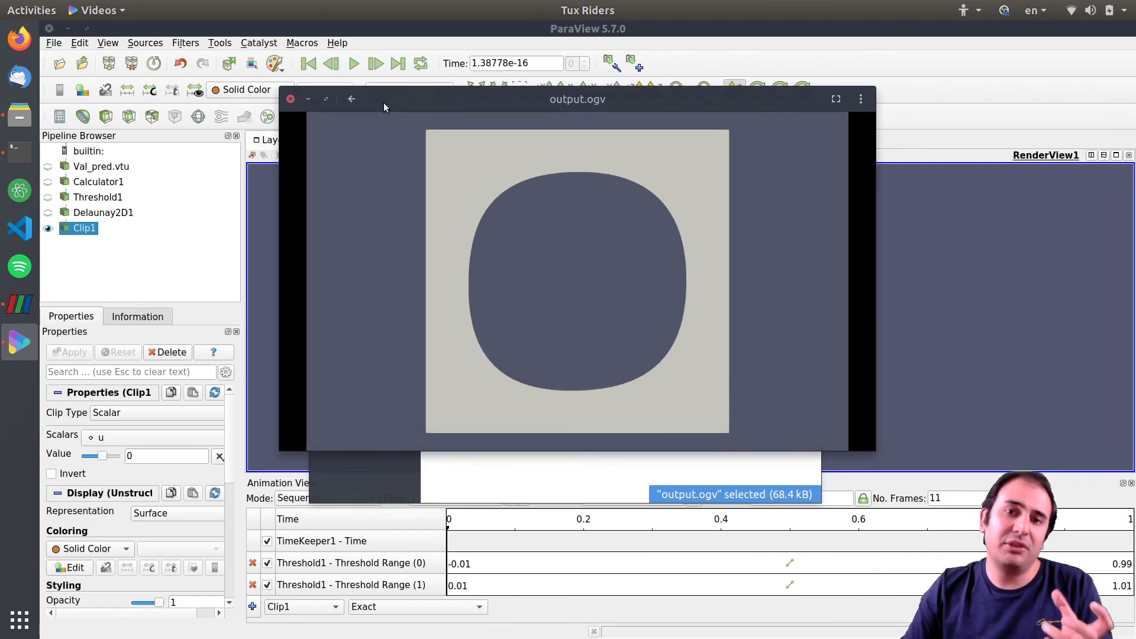
left_click_drag(471, 99, 496, 85)
double_click(496, 85)
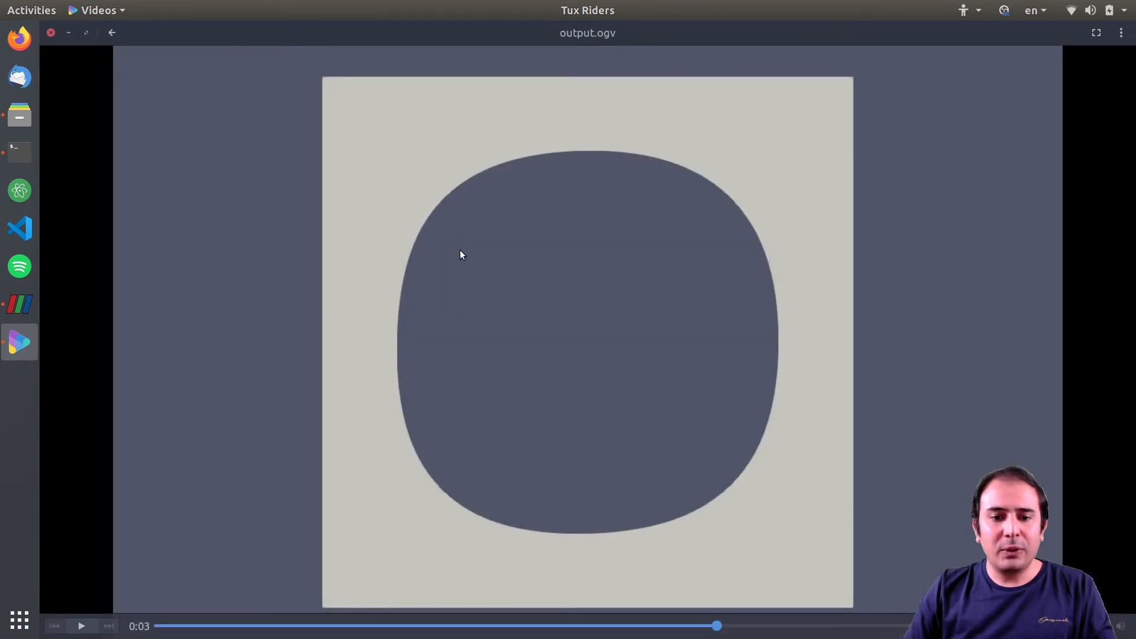
left_click(168, 628)
key("space")
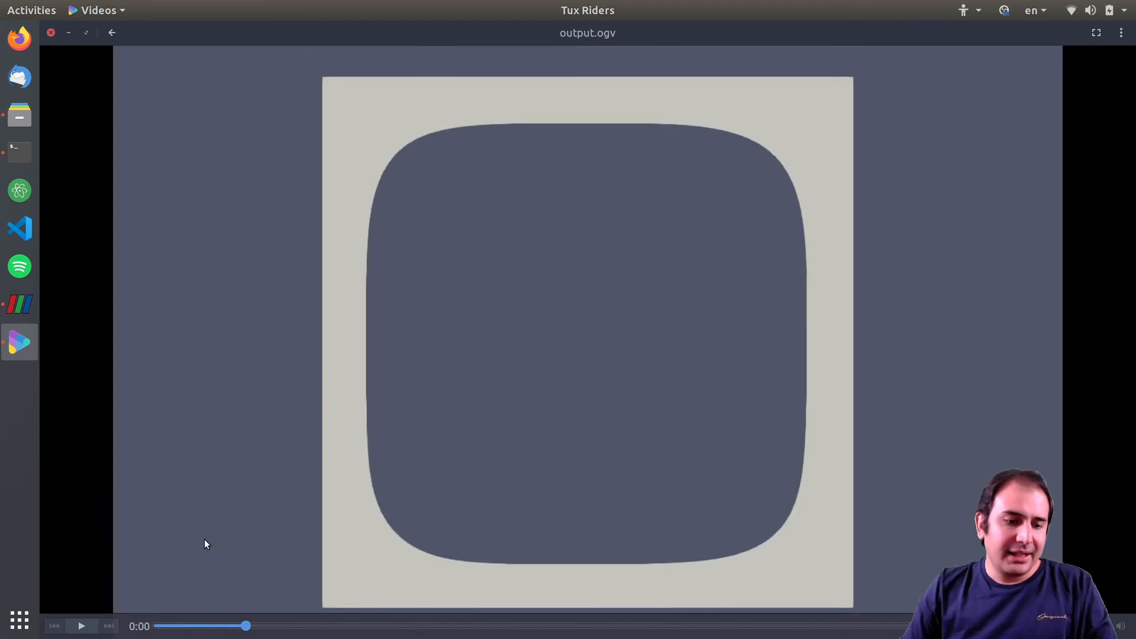
left_click(159, 627)
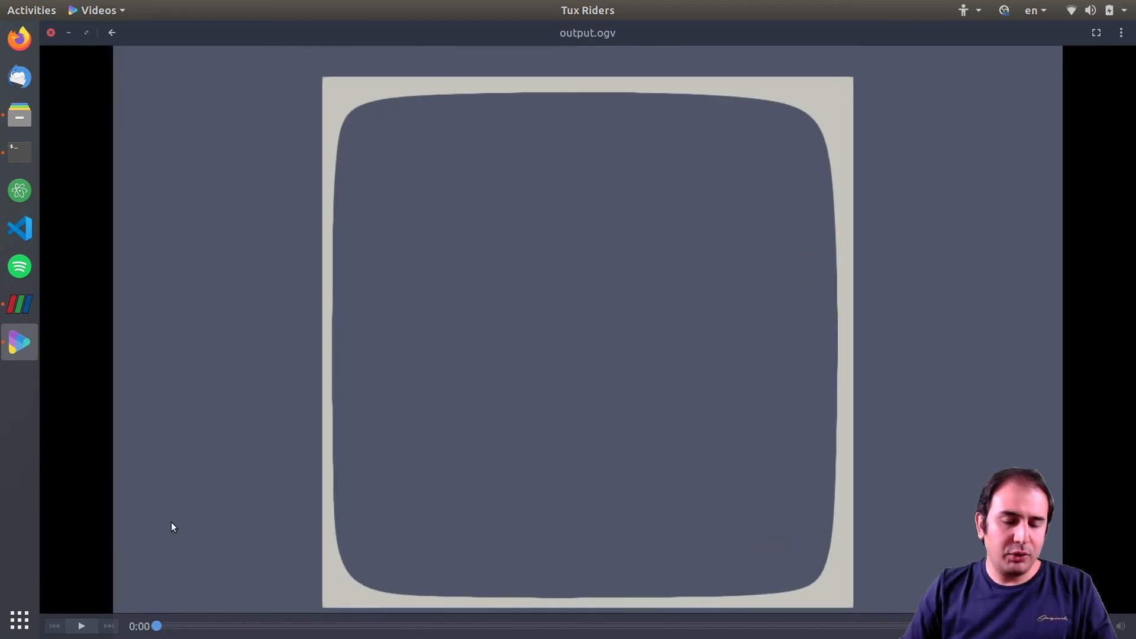